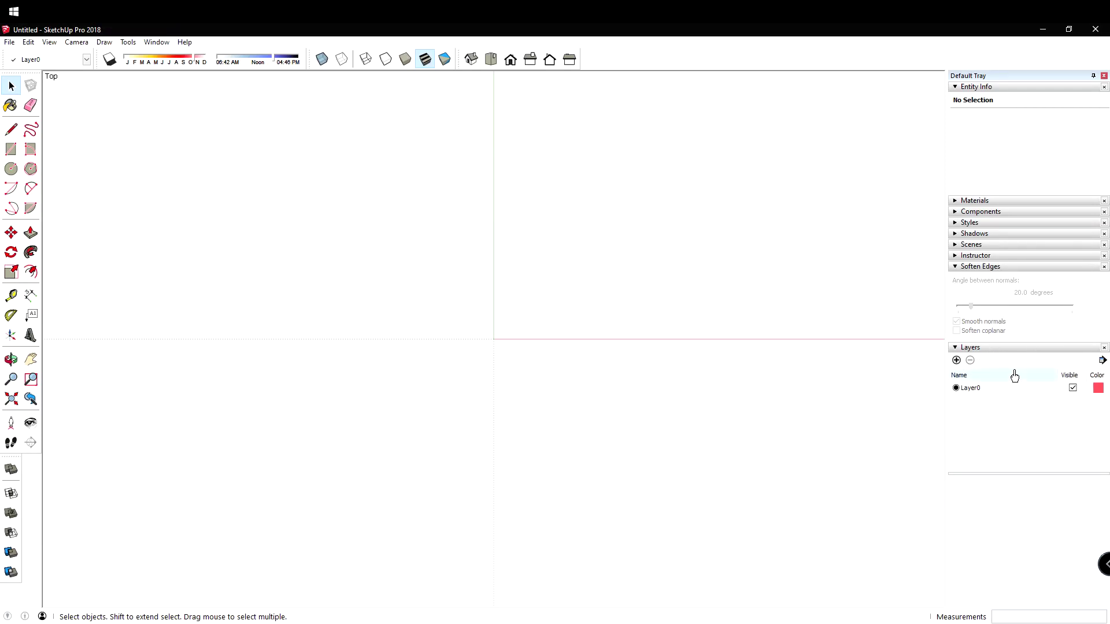
# Hide the Layers panel in the default tray and show it again
pyautogui.click(158, 42)
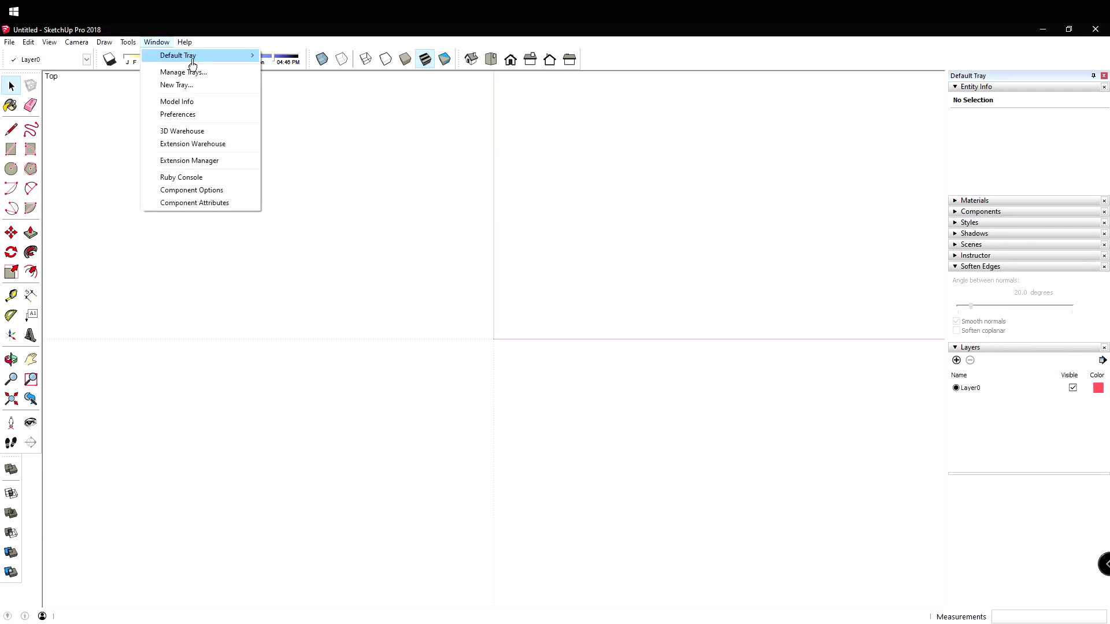
pyautogui.moveTo(204, 63)
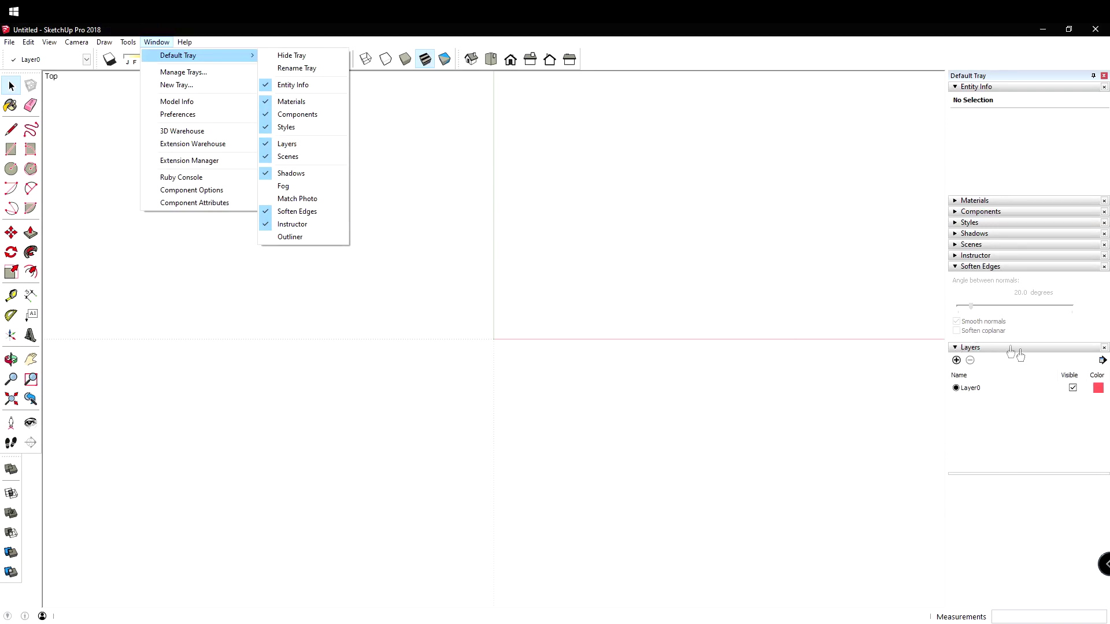
pyautogui.click(289, 145)
pyautogui.click(156, 42)
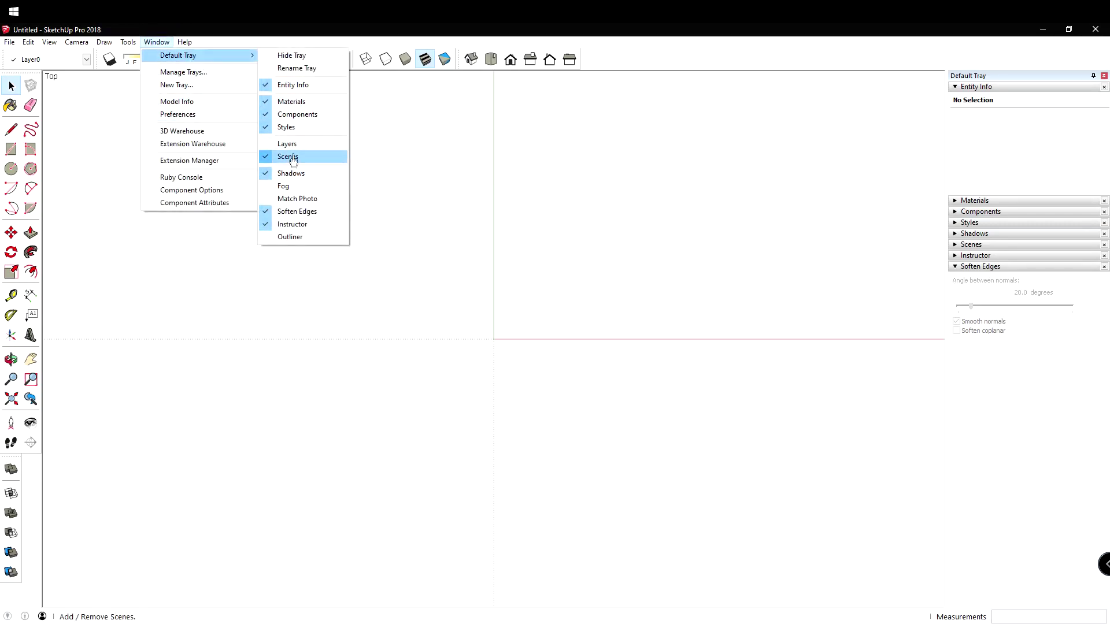
pyautogui.click(287, 144)
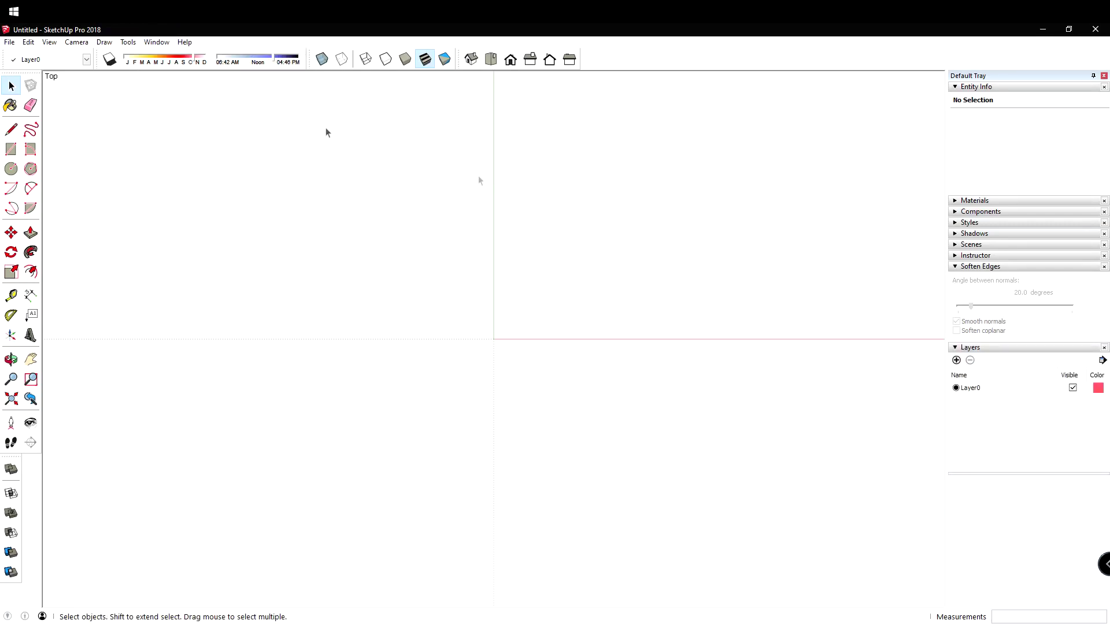
# Toggle the Layers toolbar off and on in the list of available toolbars
pyautogui.click(50, 42)
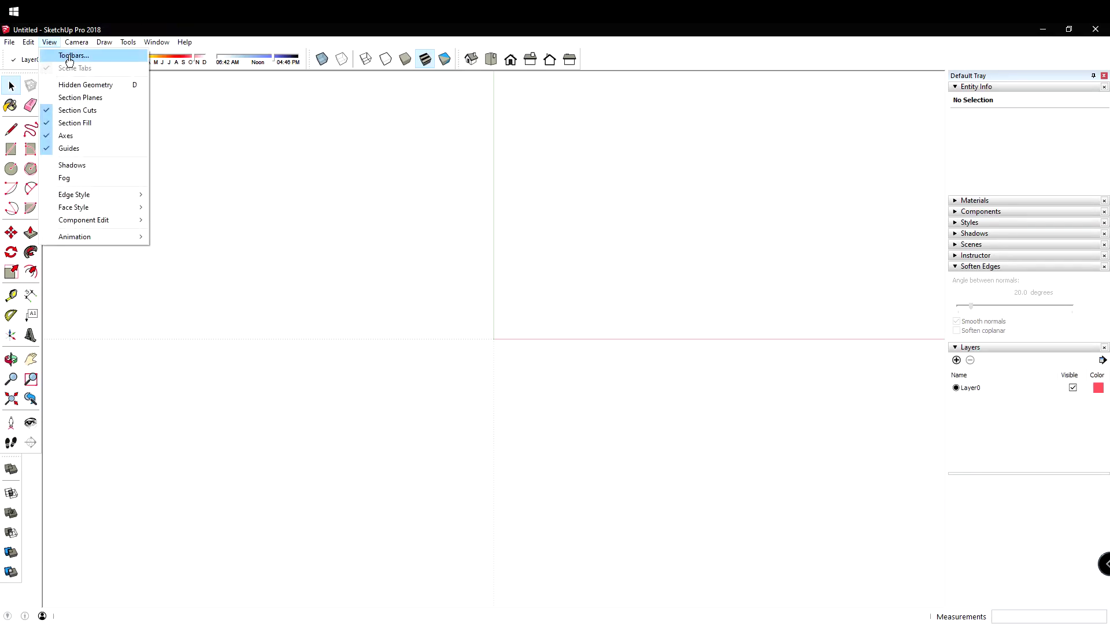
pyautogui.click(90, 58)
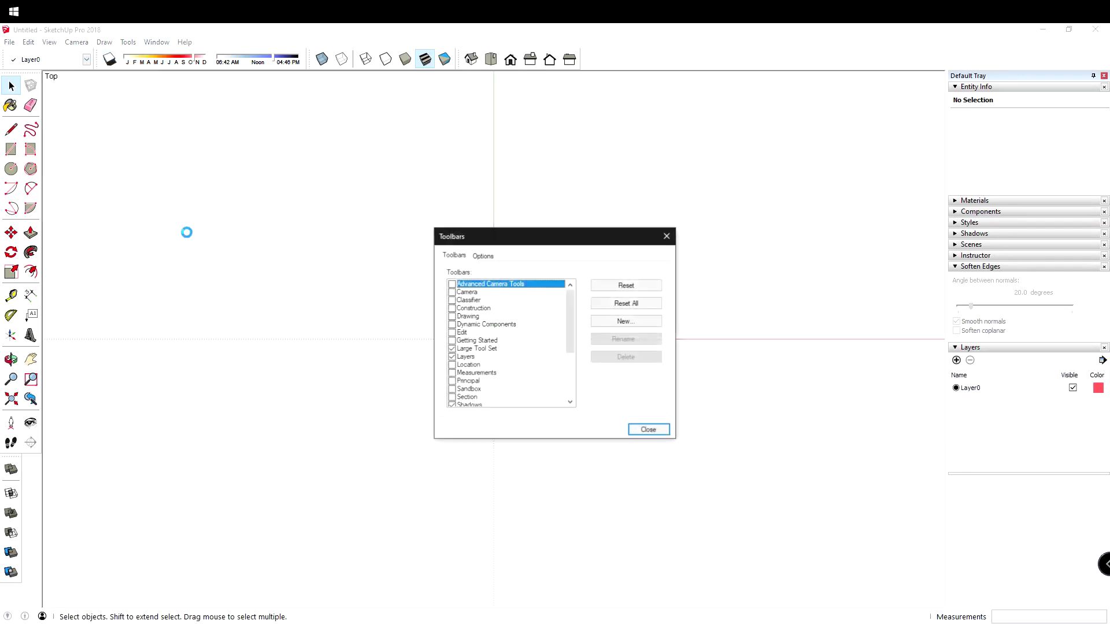
pyautogui.moveTo(569, 324); pyautogui.dragTo(570, 376)
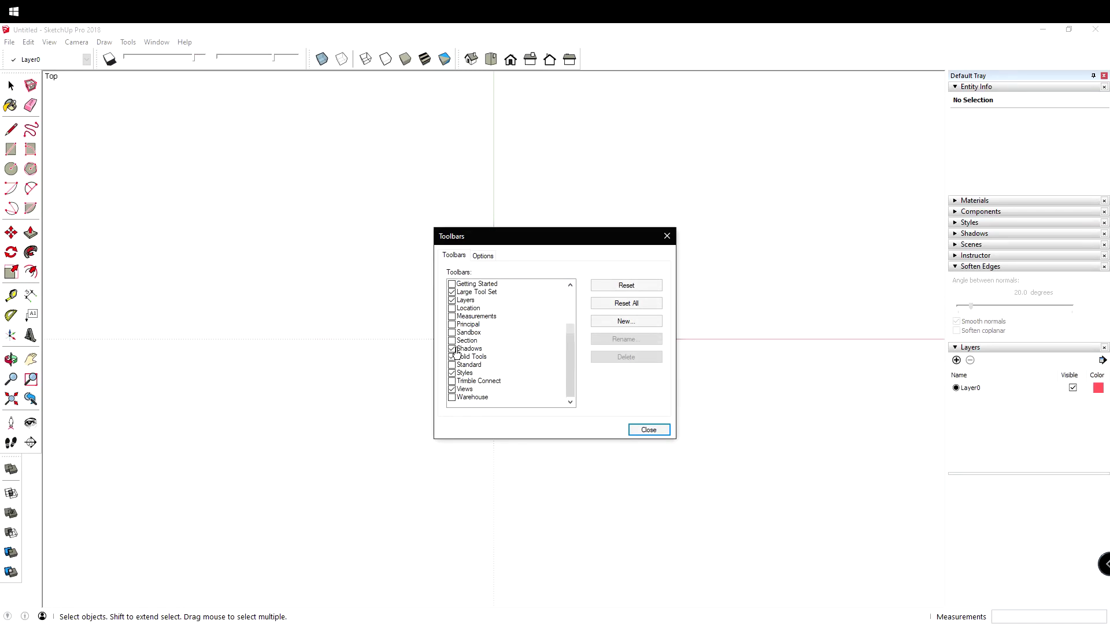
pyautogui.click(452, 300)
pyautogui.click(452, 302)
pyautogui.click(452, 301)
pyautogui.click(452, 301)
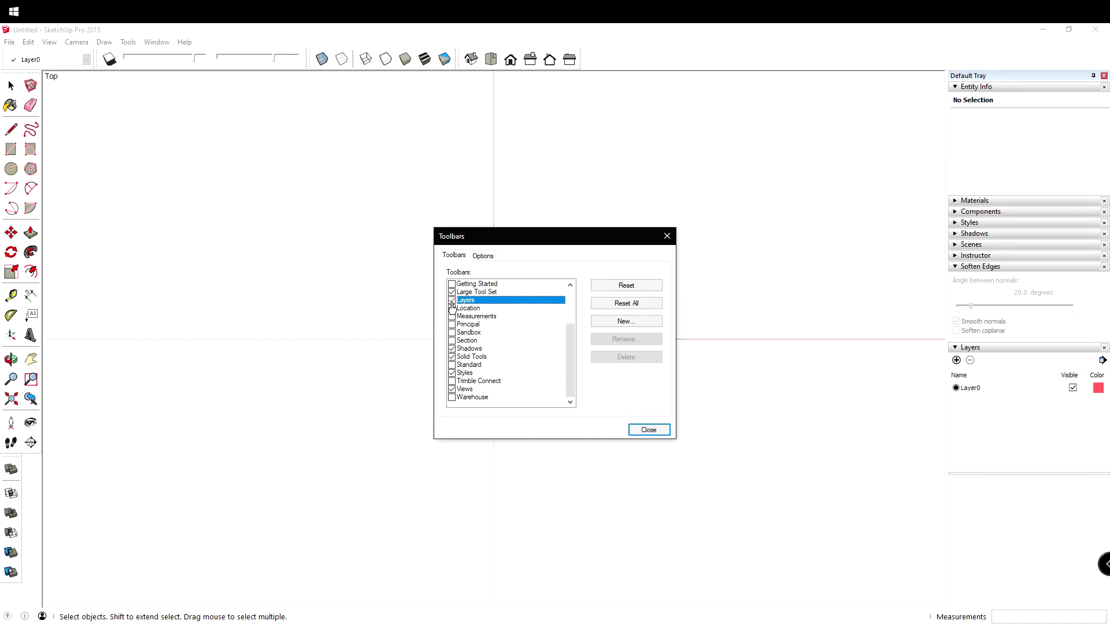
pyautogui.click(642, 432)
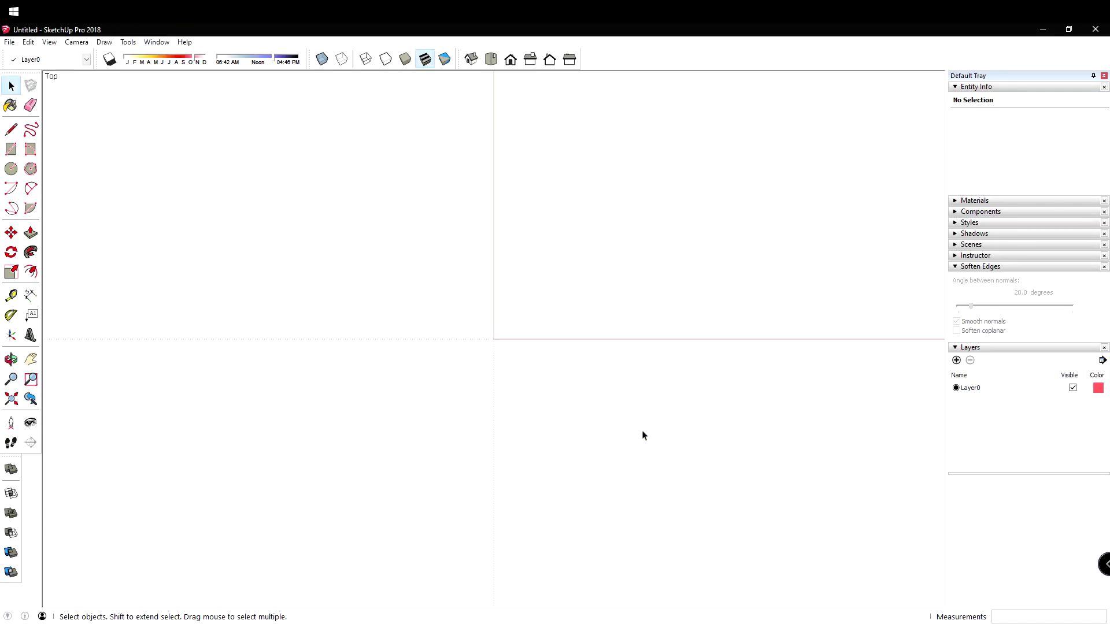
# Draw a large rectangle on the ground plane starting at the origin
pyautogui.moveTo(595, 452); pyautogui.dragTo(446, 320, button='middle')
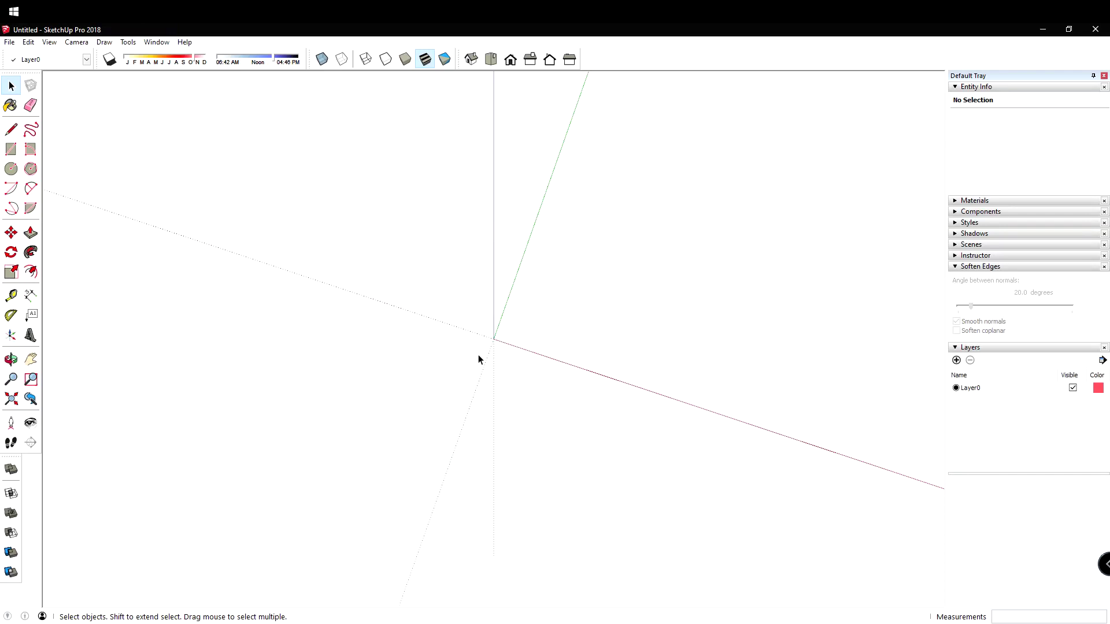
pyautogui.moveTo(621, 349); pyautogui.dragTo(466, 364, button='middle')
pyautogui.press('r')
pyautogui.click(361, 346)
pyautogui.click(715, 171)
pyautogui.keyDown('shift'); pyautogui.moveTo(685, 210); pyautogui.dragTo(468, 325, button='middle'); pyautogui.keyUp('shift')
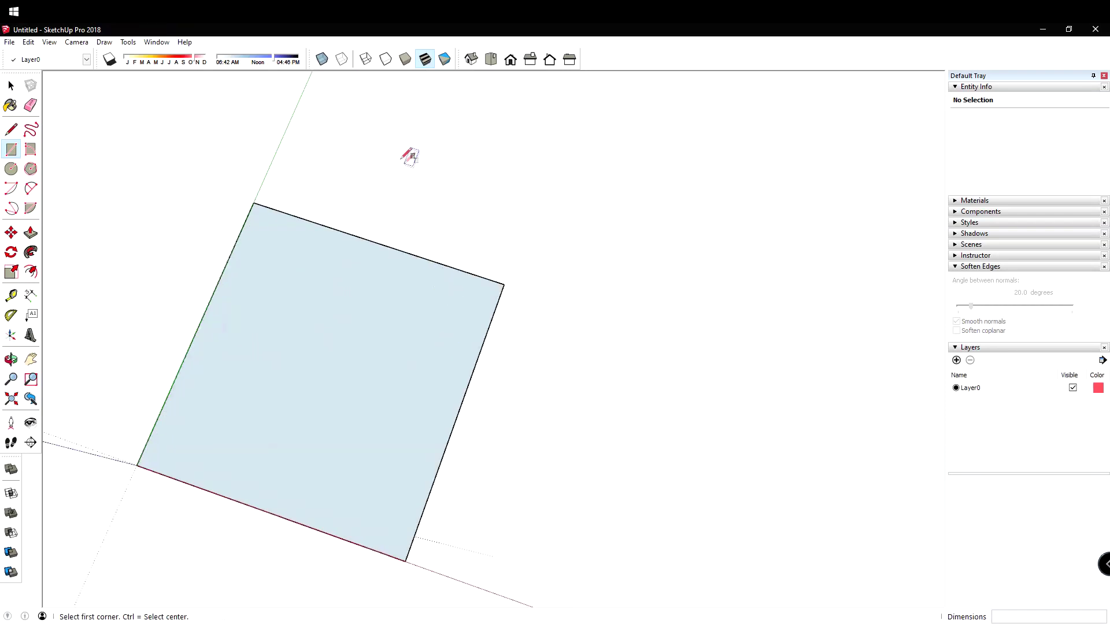
# Draw a second ground rectangle overlapping the first one to widen the building footprint
pyautogui.click(322, 408)
pyautogui.scroll(-2, 474, 299)
pyautogui.keyDown('shift'); pyautogui.moveTo(486, 283); pyautogui.dragTo(475, 388, button='middle'); pyautogui.keyUp('shift')
pyautogui.click(739, 304)
pyautogui.moveTo(739, 305)
pyautogui.mouseDown(button='middle')
pyautogui.moveTo(647, 318)
pyautogui.moveTo(521, 362)
pyautogui.mouseUp(button='middle')
# Erase the inner edges where the two rectangles overlap to leave one stepped footprint face
pyautogui.press('e')
pyautogui.scroll(3, 508, 368)
pyautogui.moveTo(514, 365)
pyautogui.mouseDown()
pyautogui.moveTo(661, 215)
pyautogui.moveTo(654, 383)
pyautogui.moveTo(572, 499)
pyautogui.mouseUp()
pyautogui.scroll(-2, 396, 396)
pyautogui.moveTo(396, 396); pyautogui.dragTo(536, 289, button='middle')
# Offset the outline of the stepped footprint inward by about 0.83 m to form the wall thickness
pyautogui.press('space')
pyautogui.click(602, 331)
pyautogui.moveTo(602, 332); pyautogui.dragTo(567, 355, button='middle')
pyautogui.moveTo(687, 313); pyautogui.dragTo(547, 337, button='middle')
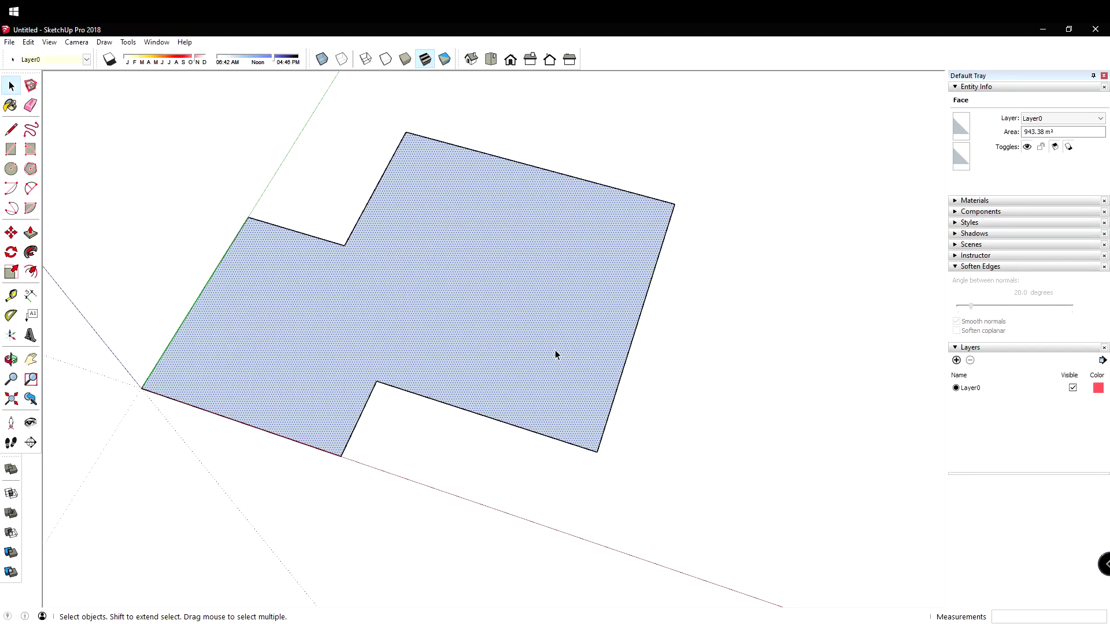
pyautogui.moveTo(631, 271); pyautogui.dragTo(664, 266, button='middle')
pyautogui.press('f')
pyautogui.click(693, 301)
pyautogui.click(703, 306)
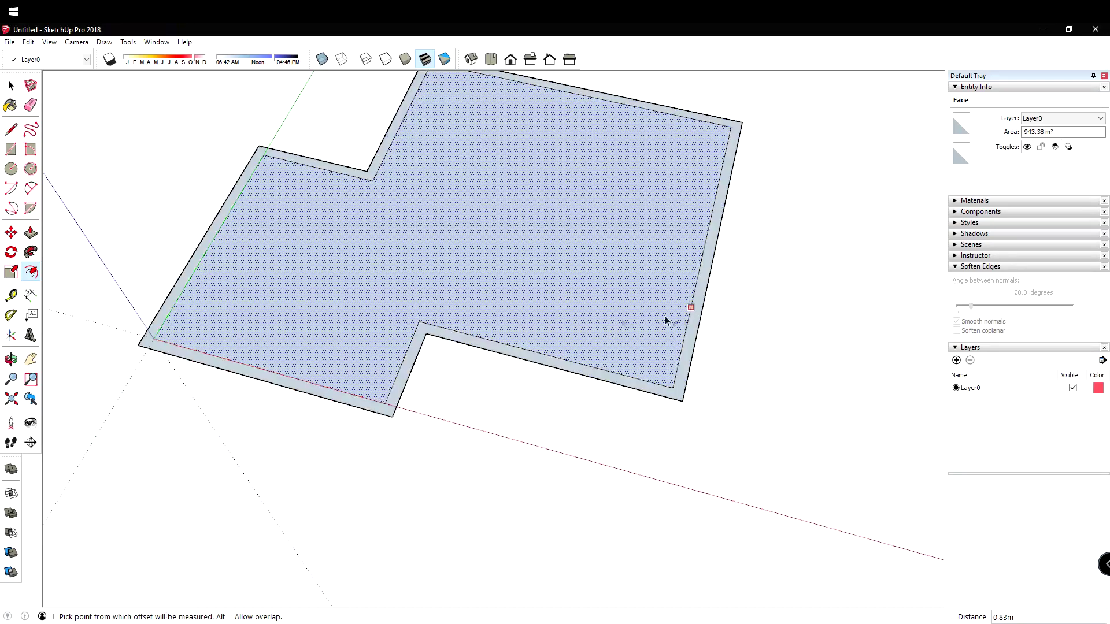
pyautogui.moveTo(665, 316); pyautogui.dragTo(720, 283, button='middle')
pyautogui.press('space')
pyautogui.scroll(5, 493, 381)
pyautogui.moveTo(459, 365); pyautogui.dragTo(671, 384, button='middle')
pyautogui.rightClick(736, 379)
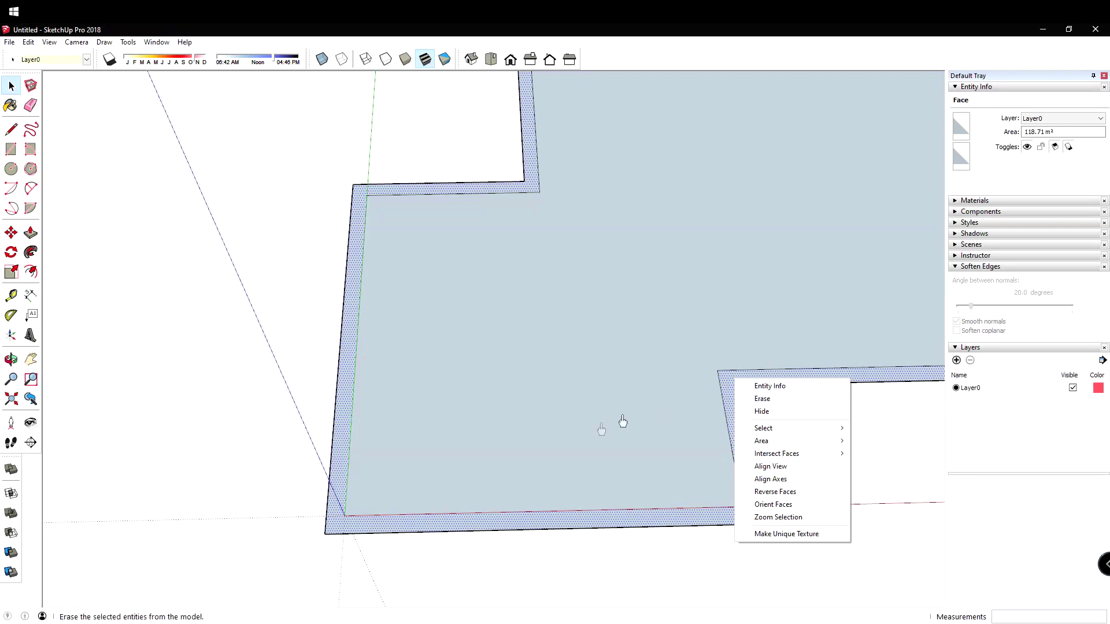
pyautogui.click(748, 377)
pyautogui.doubleClick(748, 378)
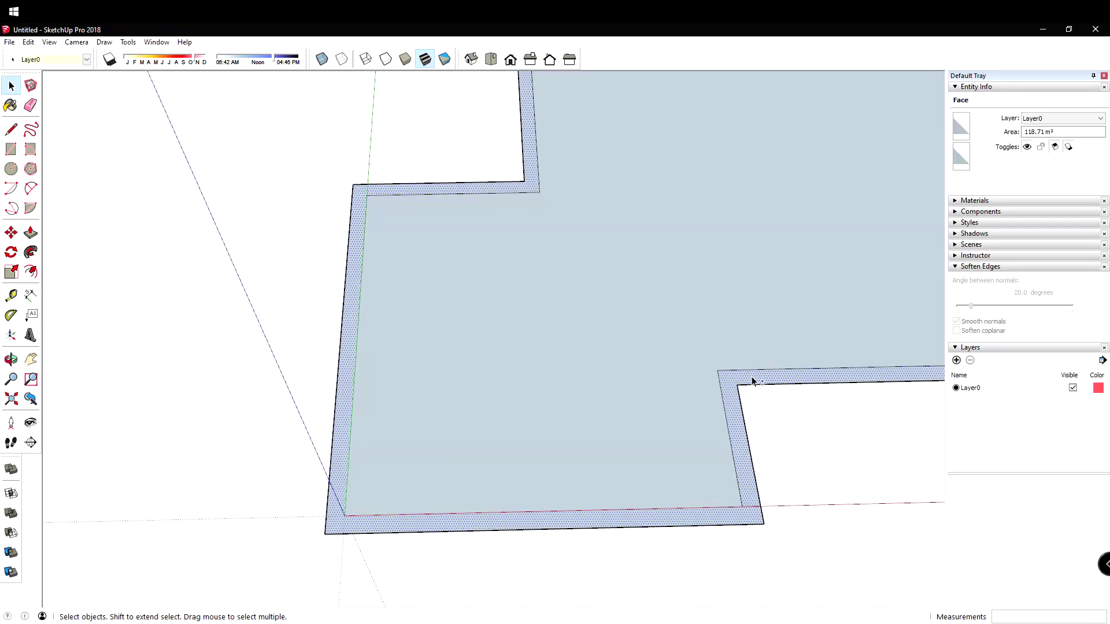
# Select the whole footprint except the inner floor face and make the wall border a group
pyautogui.moveTo(752, 378); pyautogui.dragTo(562, 463, button='middle')
pyautogui.click(578, 442)
pyautogui.tripleClick(573, 417)
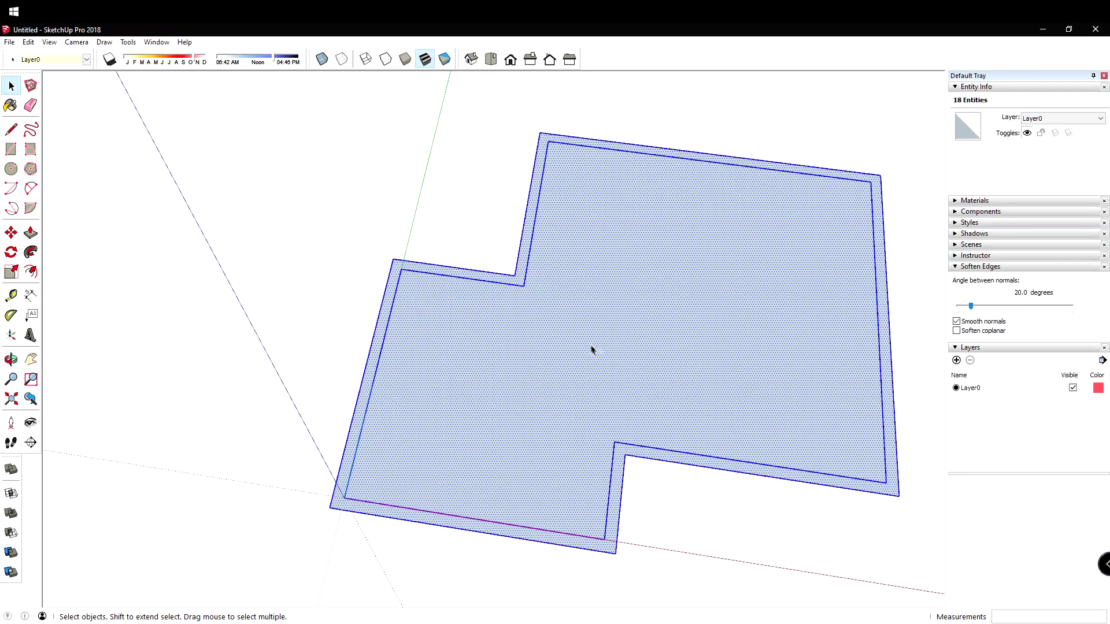
pyautogui.keyDown('ctrl'); pyautogui.keyDown('shift'); pyautogui.click(619, 354); pyautogui.keyUp('shift'); pyautogui.keyUp('ctrl')
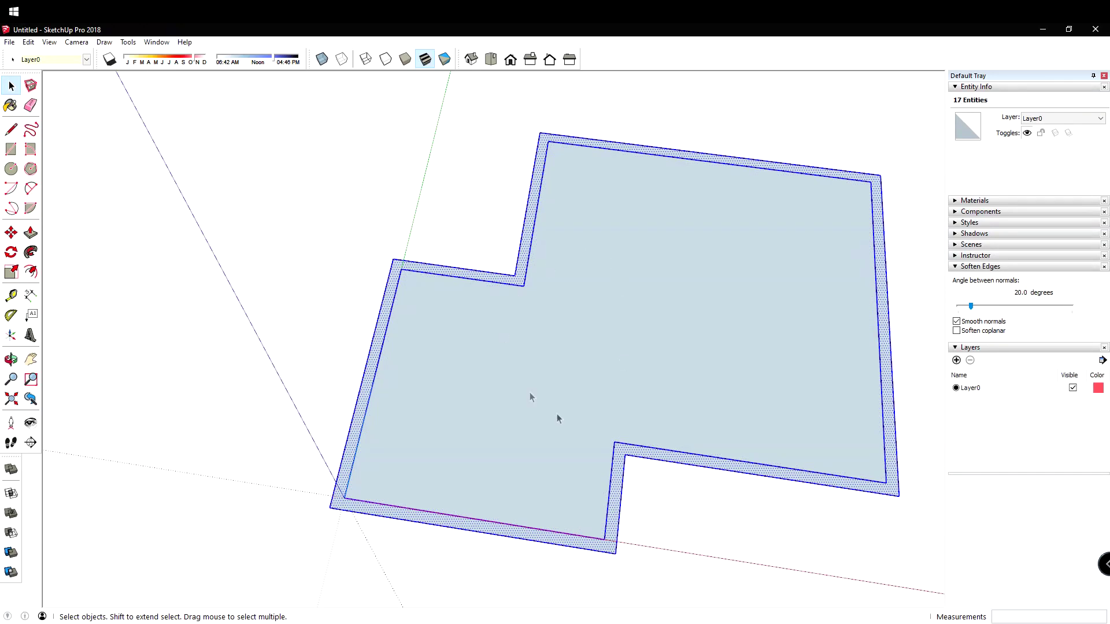
pyautogui.moveTo(565, 327); pyautogui.dragTo(501, 403, button='middle')
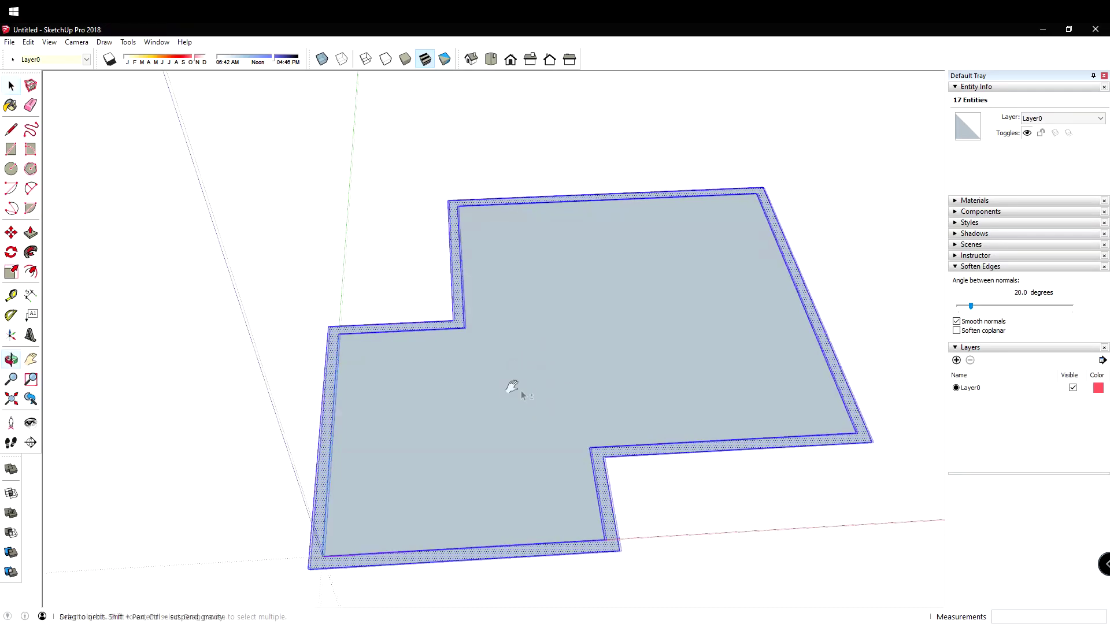
pyautogui.scroll(3, 522, 394)
pyautogui.rightClick(529, 340)
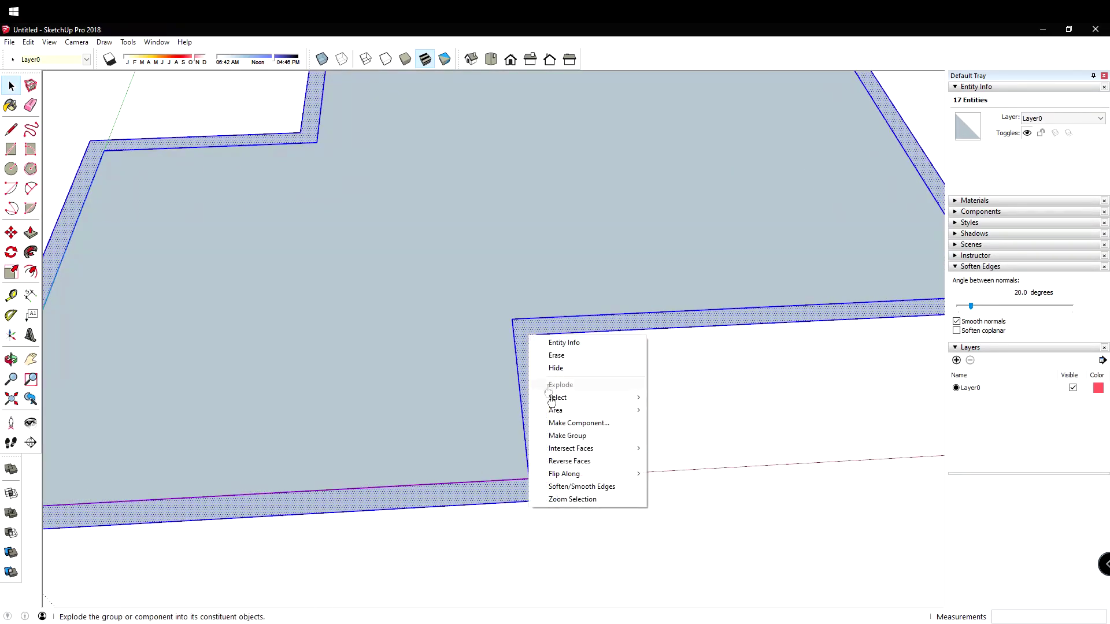
pyautogui.click(584, 441)
# Select the inner floor face with its boundary edges and make it a separate group
pyautogui.scroll(-5, 439, 400)
pyautogui.moveTo(419, 324); pyautogui.dragTo(427, 315, button='middle')
pyautogui.scroll(-2, 431, 308)
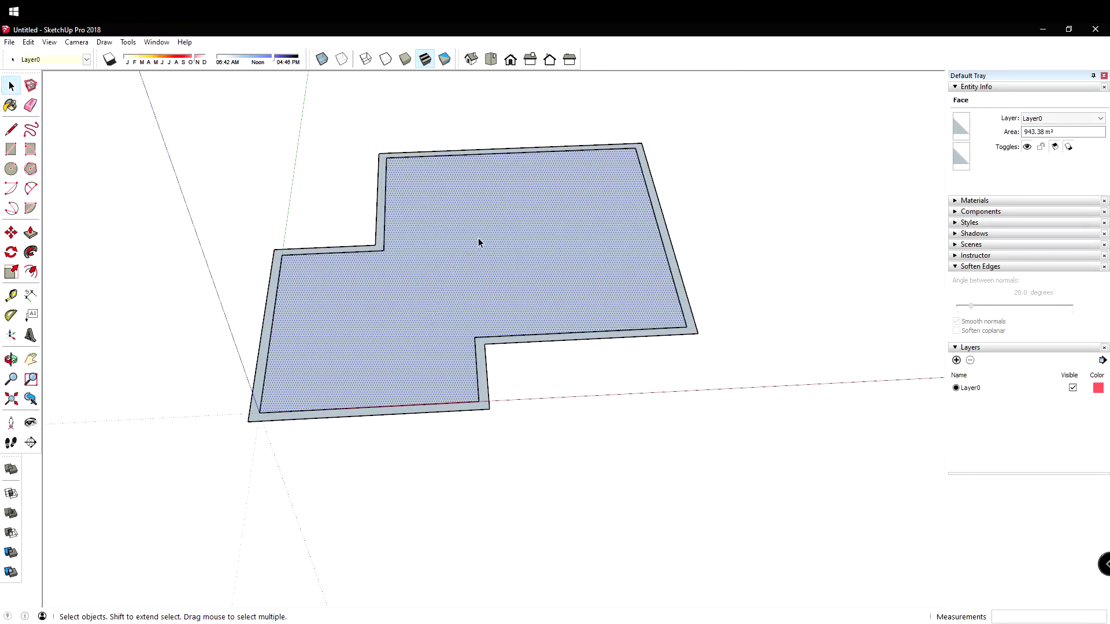
pyautogui.scroll(3, 435, 291)
pyautogui.doubleClick(484, 254)
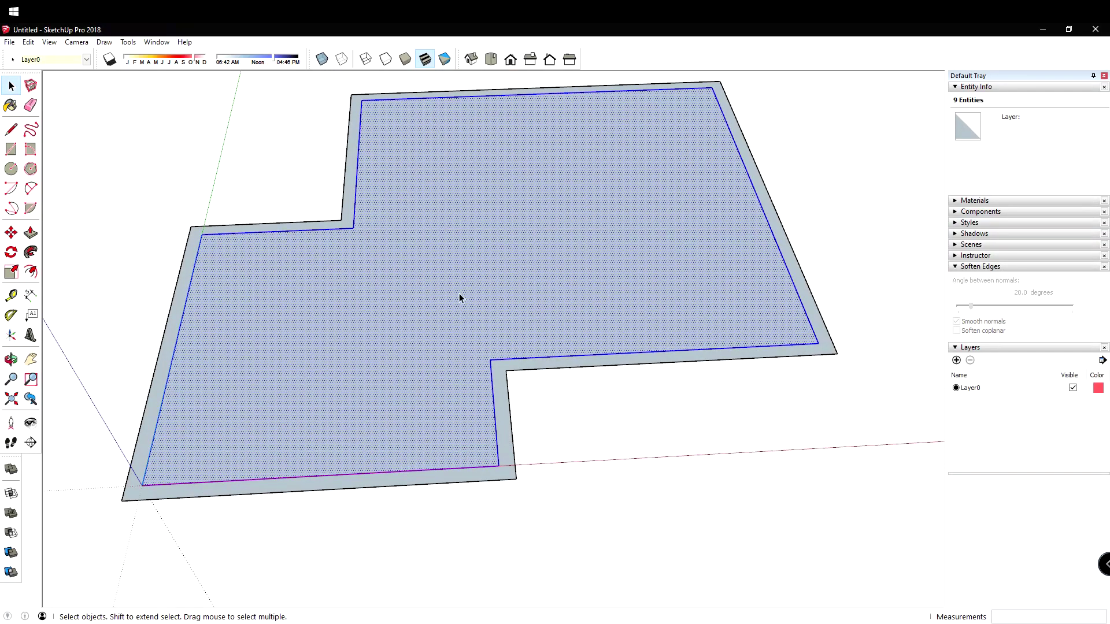
pyautogui.moveTo(459, 293); pyautogui.dragTo(436, 325, button='middle')
pyautogui.rightClick(463, 295)
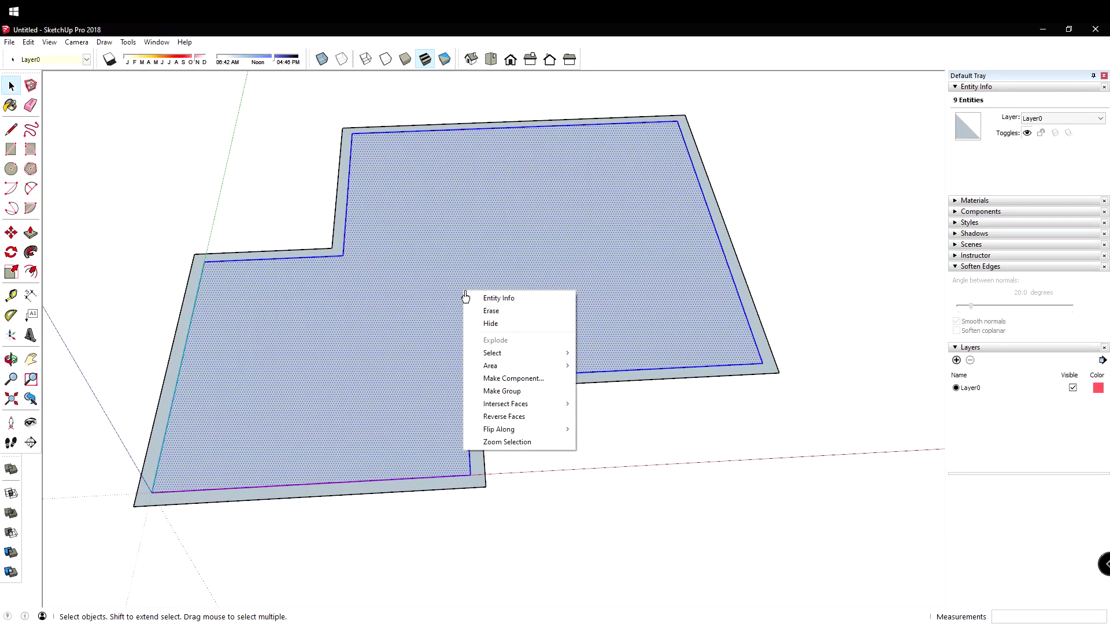
pyautogui.click(495, 389)
# Open the floor group and extrude its face upward into a thin slab
pyautogui.moveTo(495, 389); pyautogui.dragTo(383, 358, button='middle')
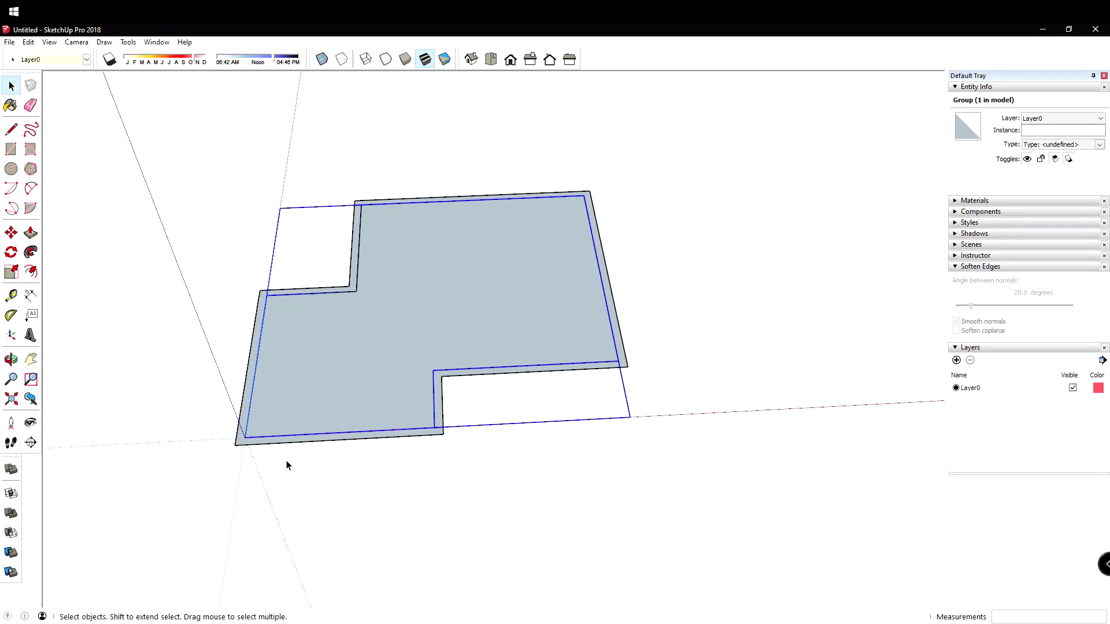
pyautogui.moveTo(470, 355); pyautogui.dragTo(377, 319, button='middle')
pyautogui.scroll(3, 478, 331)
pyautogui.scroll(-2, 497, 335)
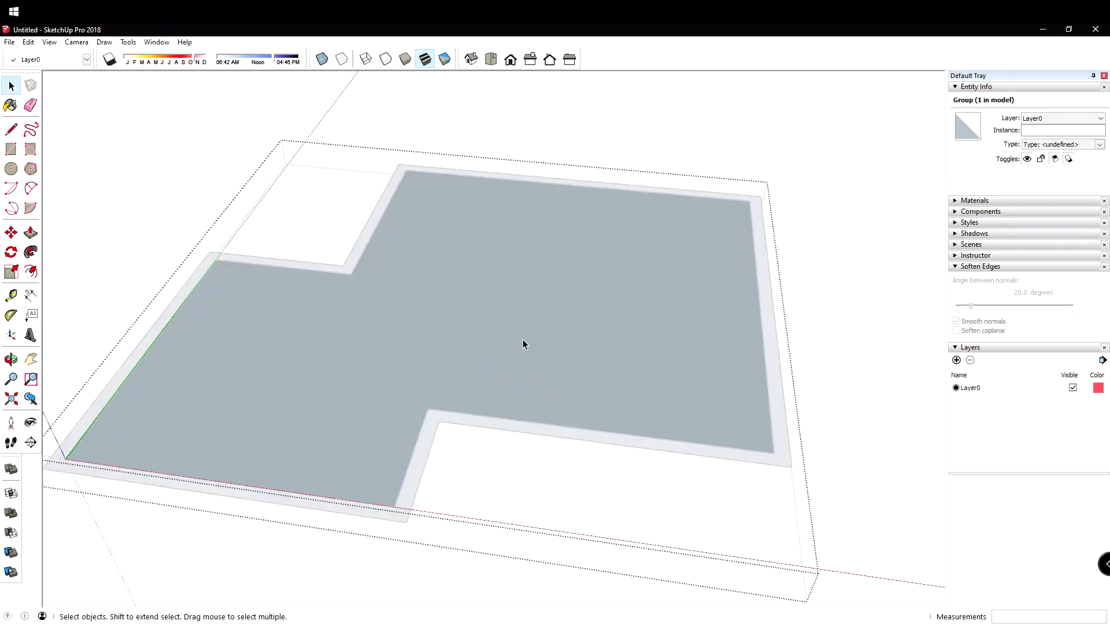
pyautogui.doubleClick(522, 339)
pyautogui.press('p')
pyautogui.click(488, 370)
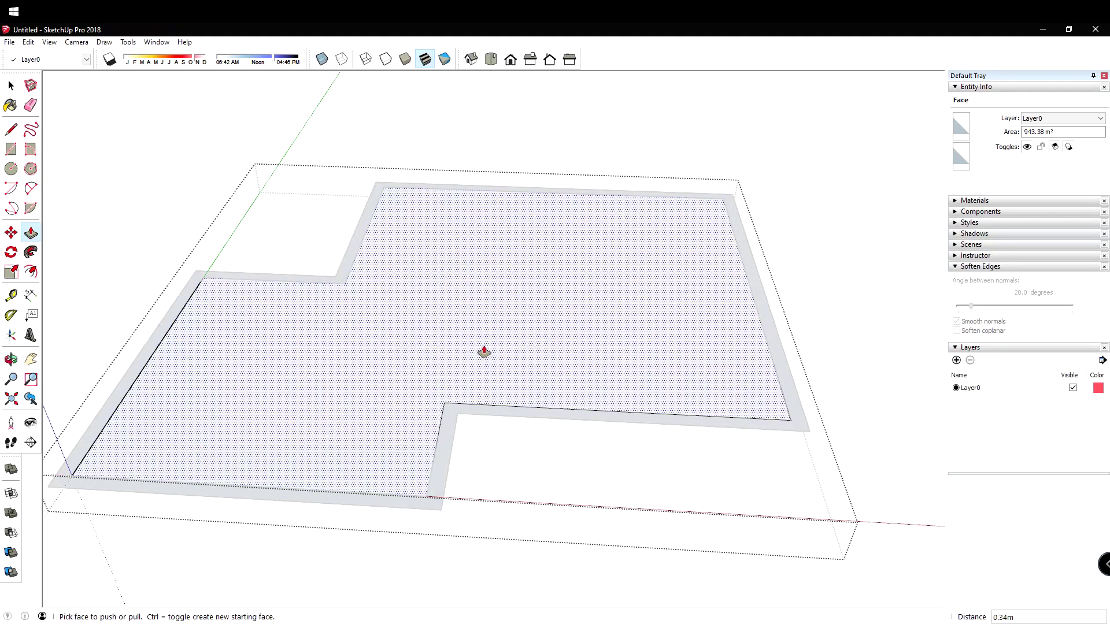
pyautogui.click(458, 356)
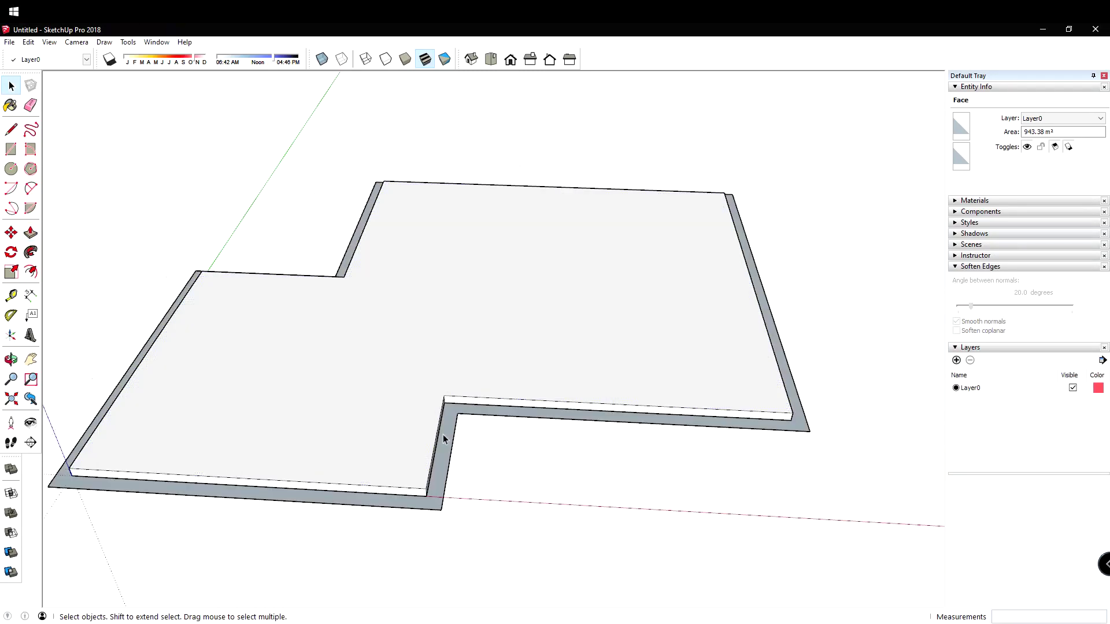
# Extrude the border face inside the wall group upward to form the building's walls
pyautogui.moveTo(443, 435); pyautogui.dragTo(511, 427, button='middle')
pyautogui.click(575, 386)
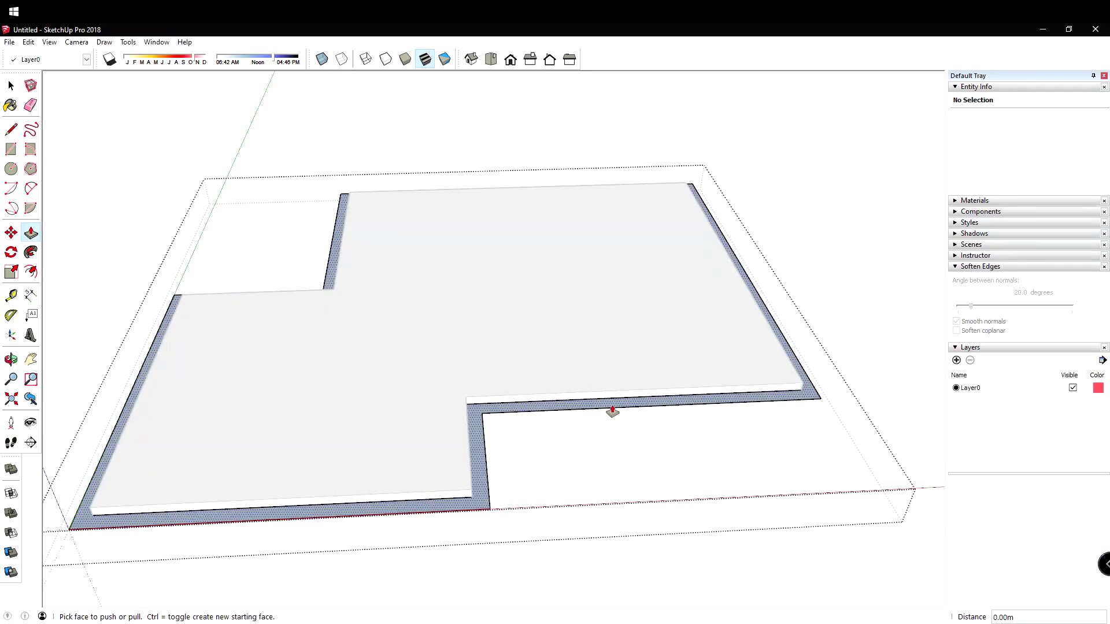
pyautogui.scroll(-5, 584, 204)
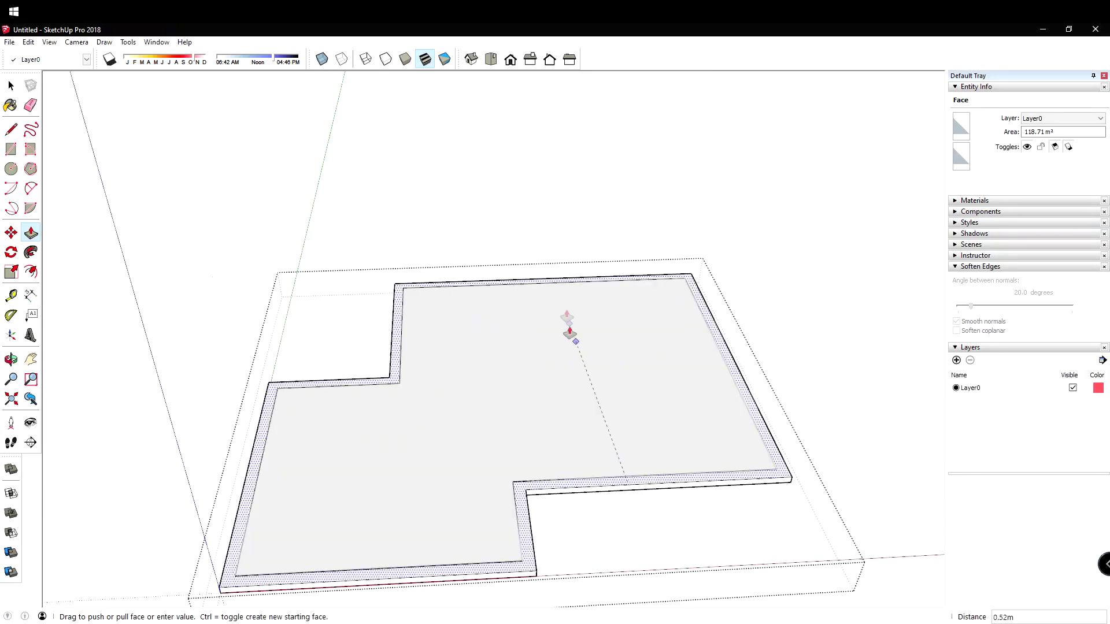
pyautogui.click(649, 261)
pyautogui.moveTo(649, 261); pyautogui.dragTo(145, 425, button='middle')
pyautogui.press('space')
pyautogui.press('Escape')
# Draw a tall door rectangle rising from the floor on the inner side of the front wall
pyautogui.moveTo(404, 359); pyautogui.dragTo(604, 410, button='middle')
pyautogui.keyDown('shift'); pyautogui.moveTo(604, 410); pyautogui.dragTo(625, 411, button='middle'); pyautogui.keyUp('shift')
pyautogui.scroll(3, 411, 413)
pyautogui.moveTo(396, 425); pyautogui.dragTo(369, 418, button='middle')
pyautogui.press('r')
pyautogui.click(378, 419)
pyautogui.click(434, 263)
pyautogui.moveTo(434, 263); pyautogui.dragTo(426, 327, button='middle')
# Push the door rectangle through the wall thickness to cut the door opening, and close the wall group
pyautogui.press('p')
pyautogui.click(410, 368)
pyautogui.press('Escape')
pyautogui.click(426, 386)
pyautogui.scroll(3, 426, 370)
pyautogui.press('space')
pyautogui.doubleClick(410, 368)
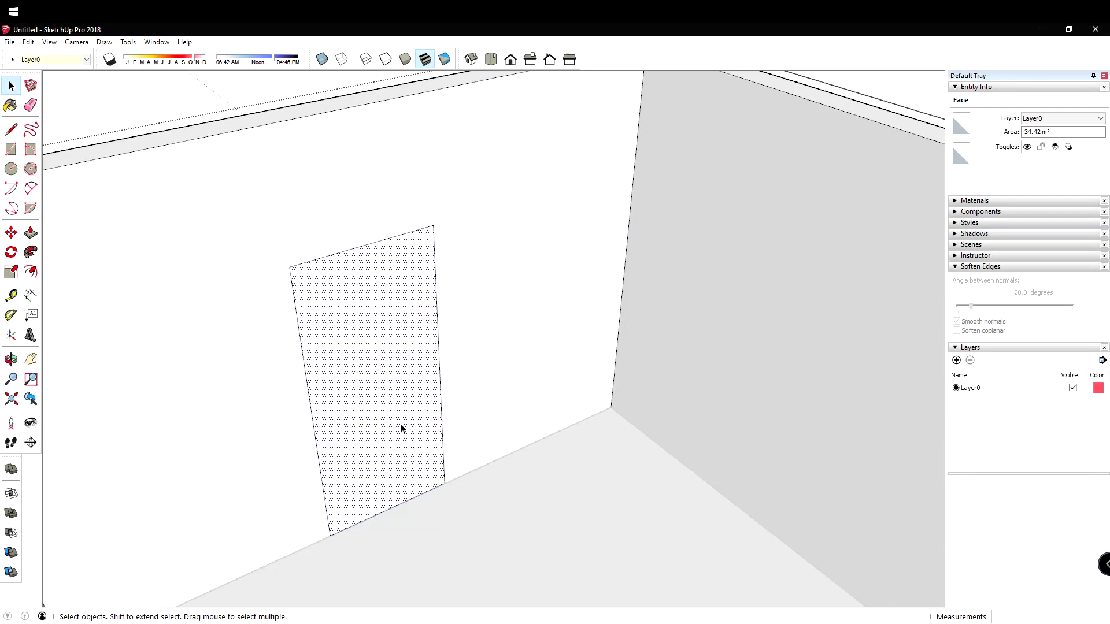
pyautogui.press('p')
pyautogui.click(417, 399)
pyautogui.click(376, 370)
pyautogui.scroll(-3, 376, 371)
pyautogui.moveTo(376, 371); pyautogui.dragTo(574, 351, button='middle')
pyautogui.press('space')
pyautogui.scroll(-2, 575, 352)
pyautogui.click(513, 404)
# Try a small window rectangle on the recessed front wall outside the wall group and delete it
pyautogui.moveTo(514, 404); pyautogui.dragTo(519, 362, button='middle')
pyautogui.scroll(4, 535, 380)
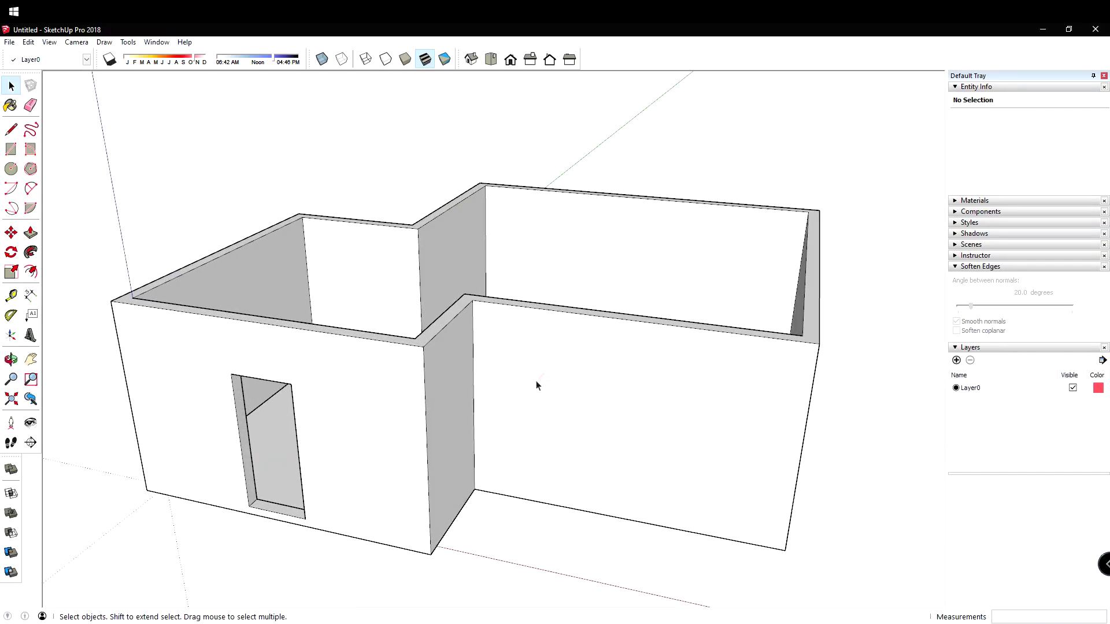
pyautogui.press('r')
pyautogui.click(524, 368)
pyautogui.click(587, 422)
pyautogui.moveTo(587, 421); pyautogui.dragTo(465, 342, button='middle')
pyautogui.press('space')
pyautogui.click(457, 334)
pyautogui.doubleClick(456, 334)
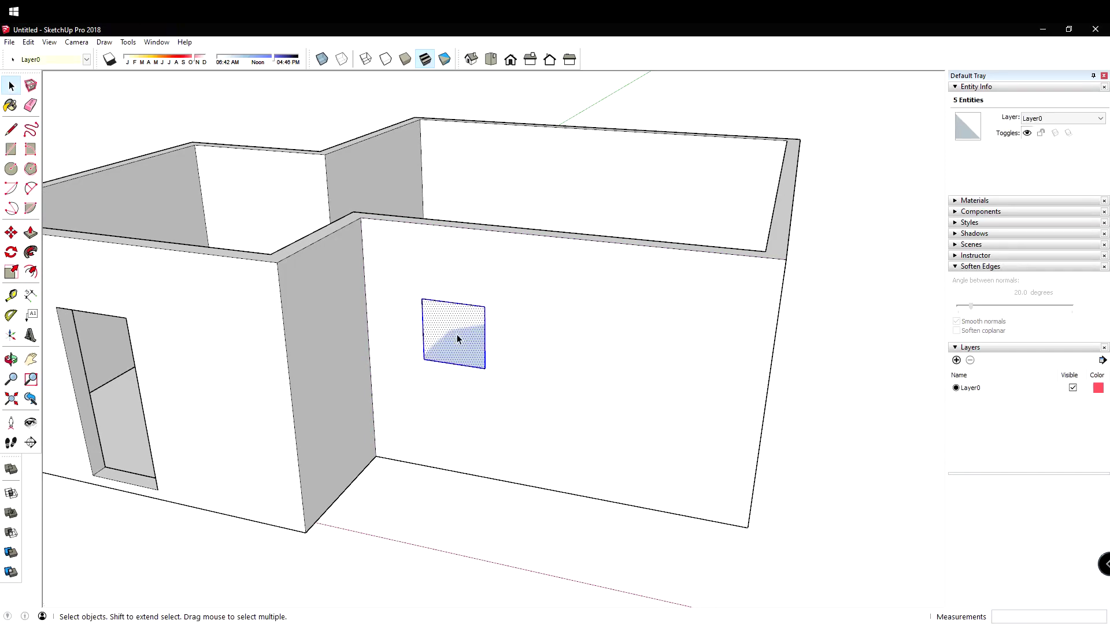
pyautogui.press('Delete')
# Open the wall group and draw a window rectangle on the recessed front wall
pyautogui.doubleClick(455, 343)
pyautogui.click(488, 312)
pyautogui.press('r')
pyautogui.scroll(2, 377, 373)
pyautogui.click(426, 394)
pyautogui.click(556, 284)
pyautogui.press('space')
# Copy the window rectangle sideways along the same wall to make a second window outline
pyautogui.click(513, 357)
pyautogui.press('m')
pyautogui.click(426, 394)
pyautogui.press('ctrl')
pyautogui.click(626, 433)
# Push both window rectangles through the wall to cut two window openings, and close the wall group
pyautogui.press('space')
pyautogui.keyDown('shift'); pyautogui.doubleClick(520, 352); pyautogui.keyUp('shift')
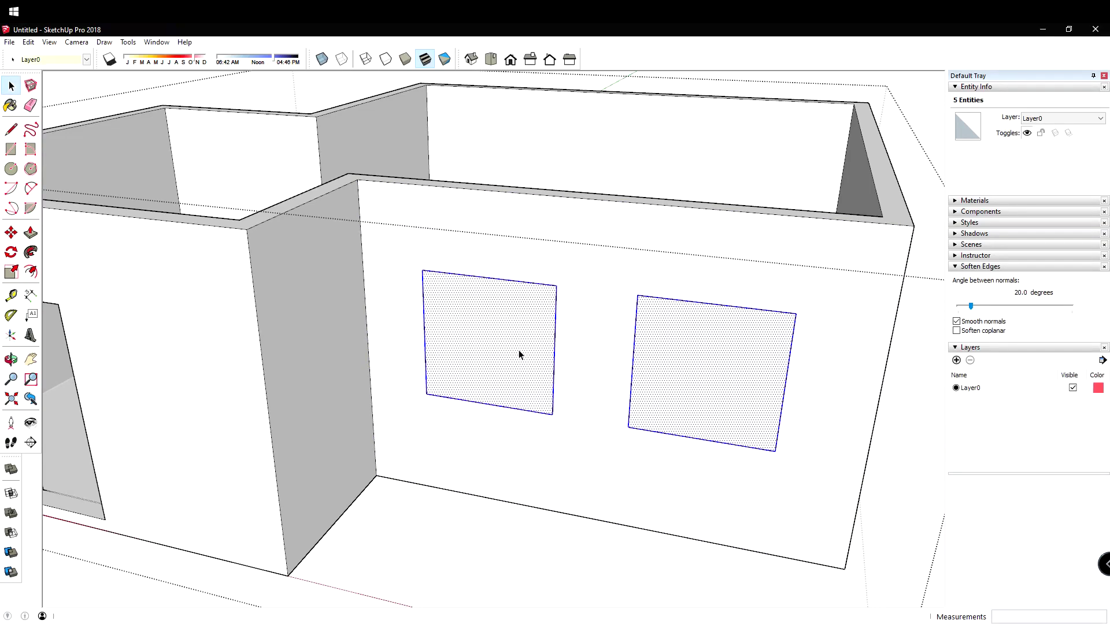
pyautogui.press('p')
pyautogui.moveTo(430, 332); pyautogui.dragTo(398, 371, button='middle')
pyautogui.scroll(1, 395, 370)
pyautogui.click(467, 382)
pyautogui.click(532, 388)
pyautogui.moveTo(669, 442); pyautogui.dragTo(565, 421, button='middle')
pyautogui.click(553, 411)
pyautogui.click(613, 410)
pyautogui.press('space')
pyautogui.press('Escape')
# Copy the floor slab group straight up to the top of the walls as a roof slab
pyautogui.scroll(-3, 500, 406)
pyautogui.click(564, 421)
pyautogui.press('m')
pyautogui.moveTo(571, 471)
pyautogui.mouseDown(button='middle')
pyautogui.moveTo(553, 364)
pyautogui.moveTo(587, 468)
pyautogui.mouseUp(button='middle')
pyautogui.click(588, 369)
pyautogui.moveTo(582, 376); pyautogui.dragTo(570, 407, button='middle')
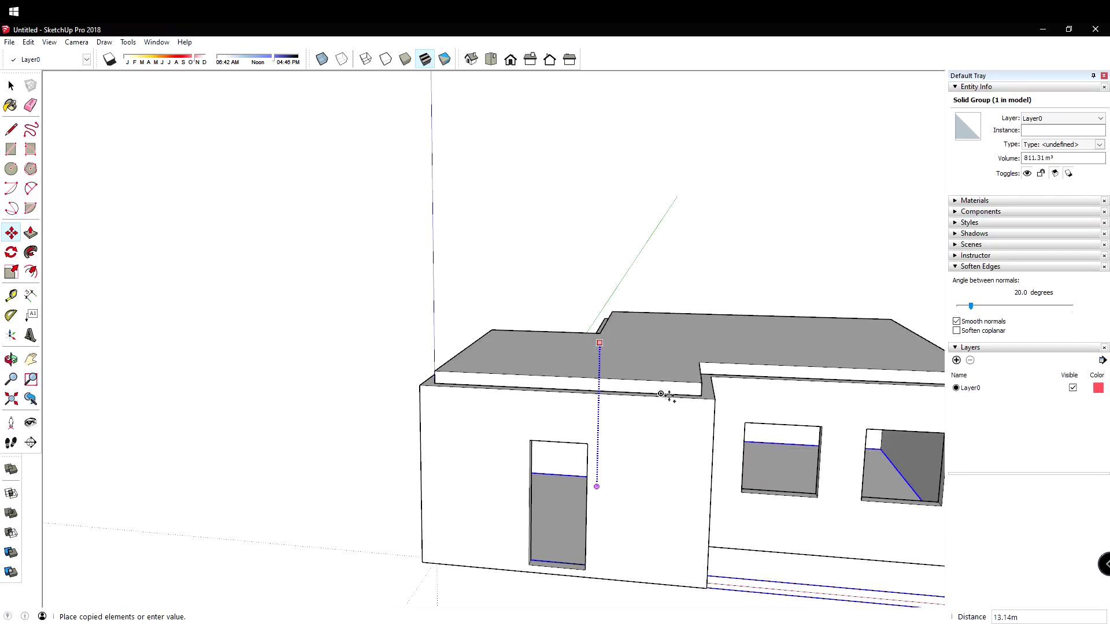
pyautogui.click(715, 399)
pyautogui.press('space')
# Move the roof slab group down so its top sits flush with the top edge of the walls
pyautogui.moveTo(714, 400); pyautogui.dragTo(635, 377, button='middle')
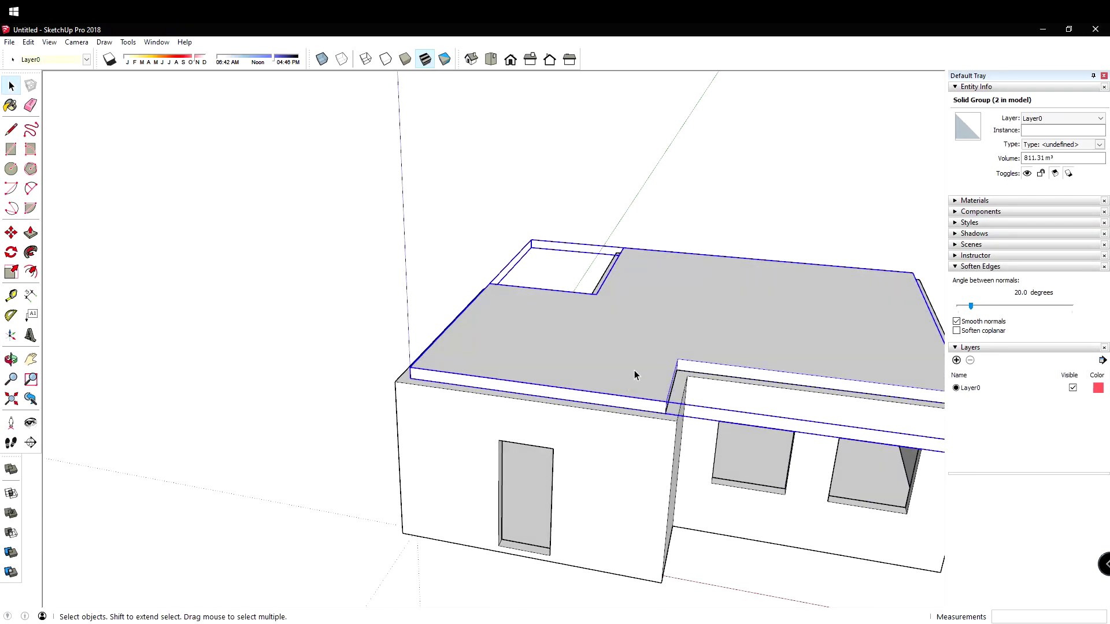
pyautogui.scroll(4, 640, 377)
pyautogui.press('m')
pyautogui.click(683, 419)
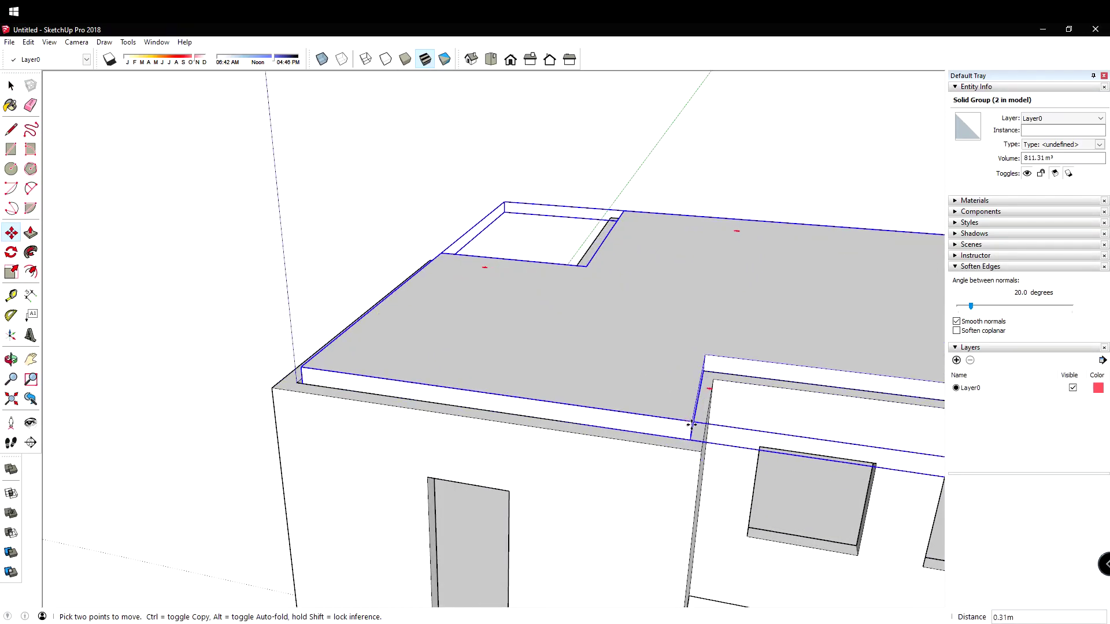
pyautogui.click(684, 438)
pyautogui.press('space')
pyautogui.scroll(-4, 574, 383)
pyautogui.click(546, 564)
# Examine the building from several angles, checking the door and window openings and how the roof slab fits within the walls
pyautogui.moveTo(544, 538); pyautogui.dragTo(476, 498, button='middle')
pyautogui.scroll(4, 578, 429)
pyautogui.scroll(5, 604, 427)
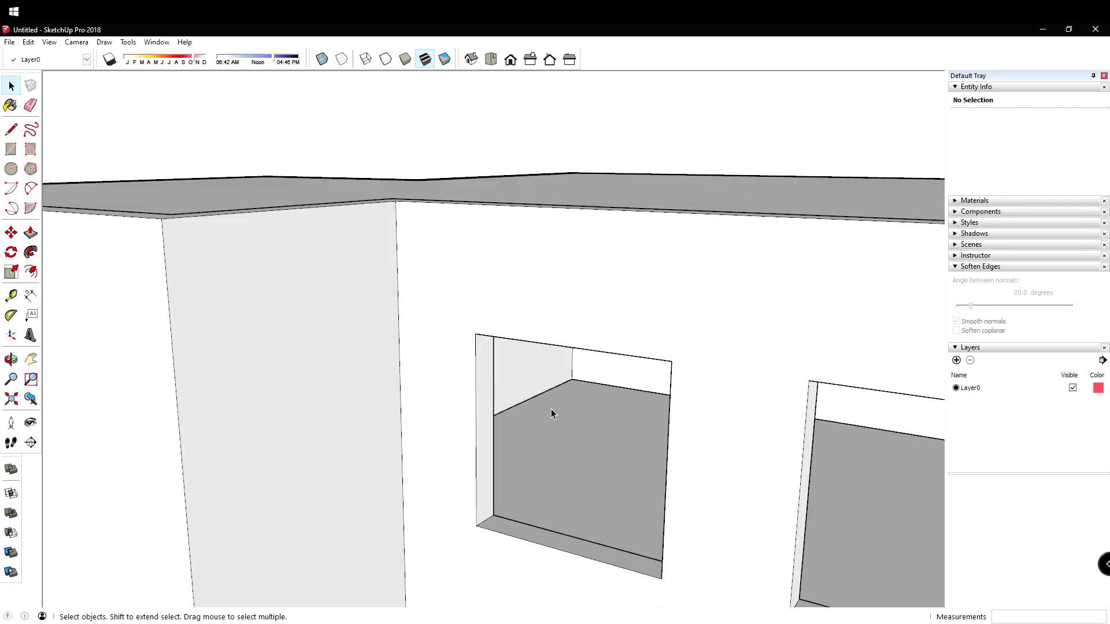
pyautogui.scroll(-4, 524, 313)
pyautogui.moveTo(428, 347); pyautogui.dragTo(404, 465, button='middle')
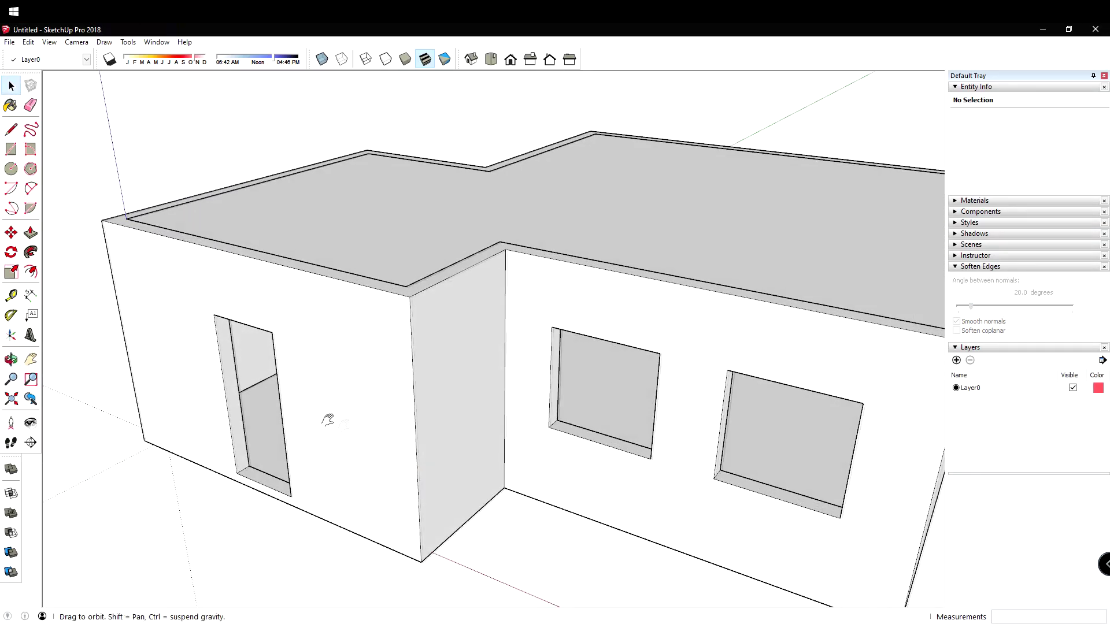
pyautogui.keyDown('shift'); pyautogui.moveTo(327, 419); pyautogui.dragTo(437, 418, button='middle'); pyautogui.keyUp('shift')
pyautogui.moveTo(661, 391); pyautogui.dragTo(486, 457, button='middle')
pyautogui.scroll(-2, 488, 457)
pyautogui.click(474, 328)
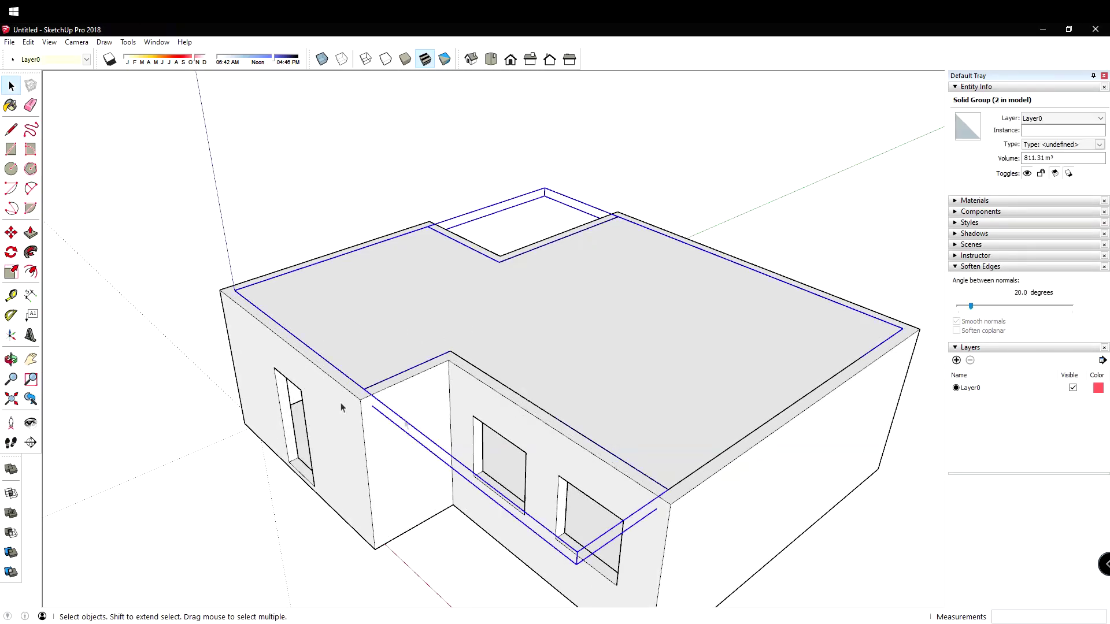
pyautogui.moveTo(431, 337); pyautogui.dragTo(331, 350, button='middle')
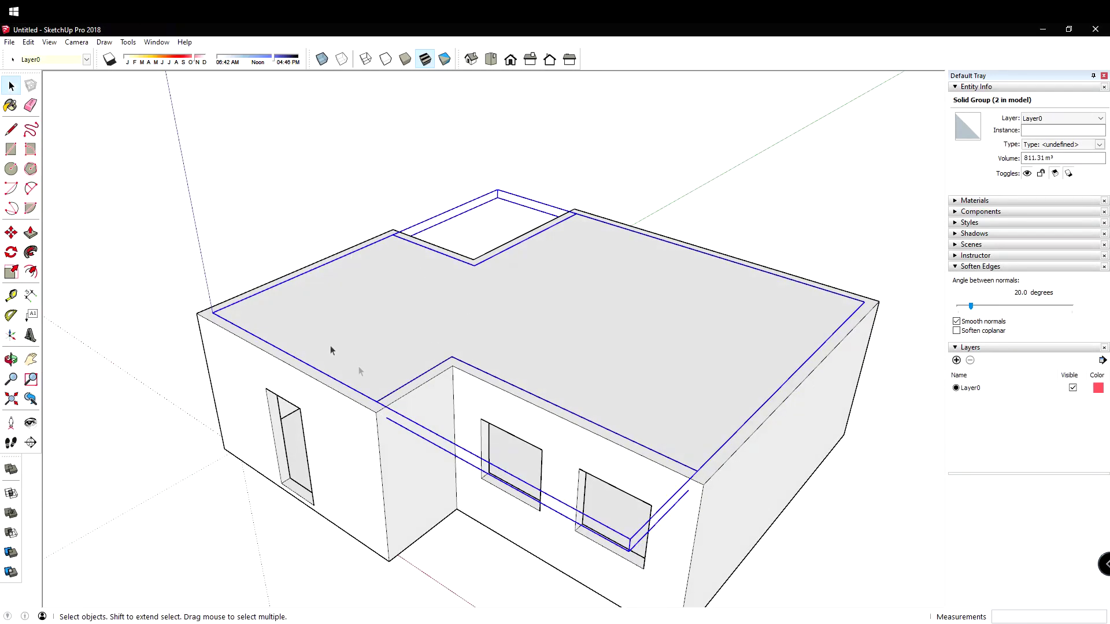
pyautogui.moveTo(679, 327); pyautogui.dragTo(627, 315, button='middle')
# Review the default Layer0 together with the floor, wall and roof groups, and leave everything deselected
pyautogui.click(966, 394)
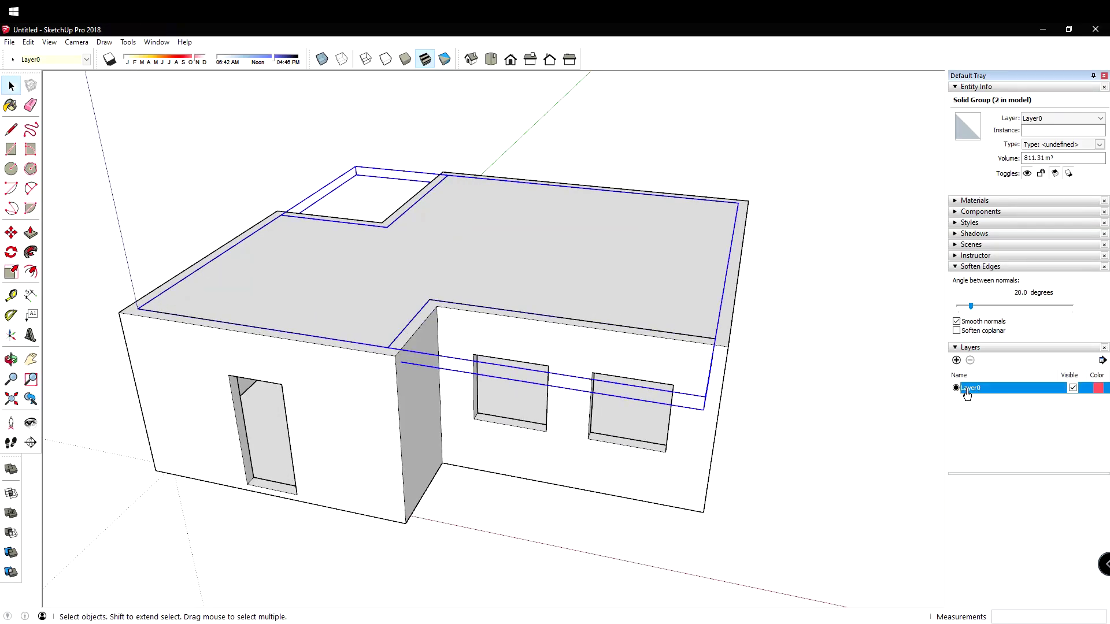
pyautogui.scroll(-3, 619, 397)
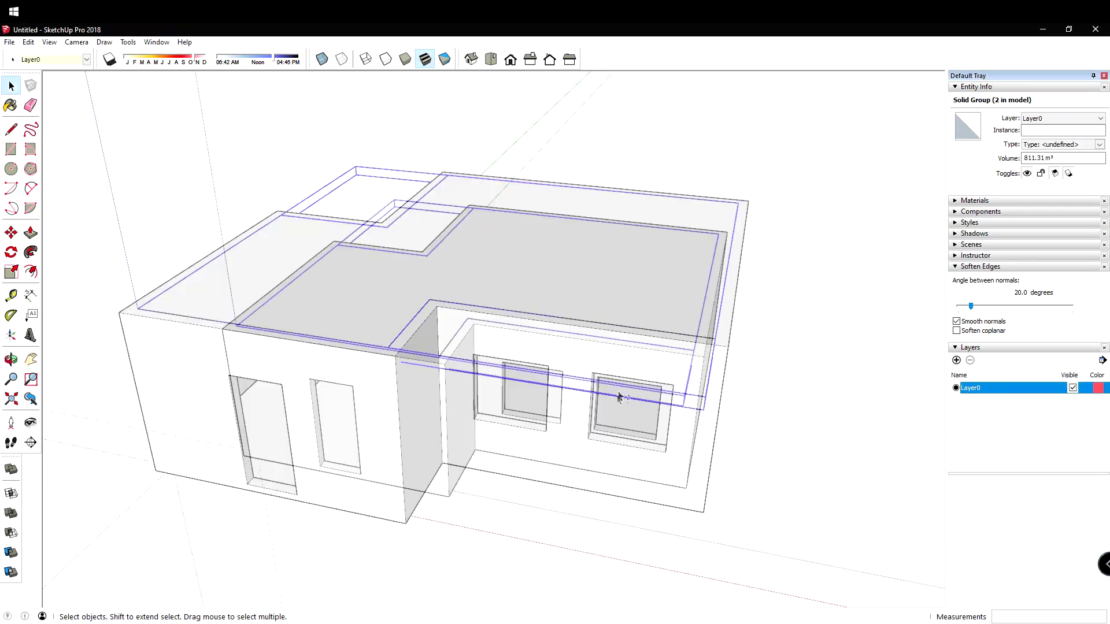
pyautogui.scroll(3, 448, 384)
pyautogui.moveTo(449, 384)
pyautogui.mouseDown(button='middle')
pyautogui.moveTo(514, 369)
pyautogui.moveTo(459, 376)
pyautogui.mouseUp(button='middle')
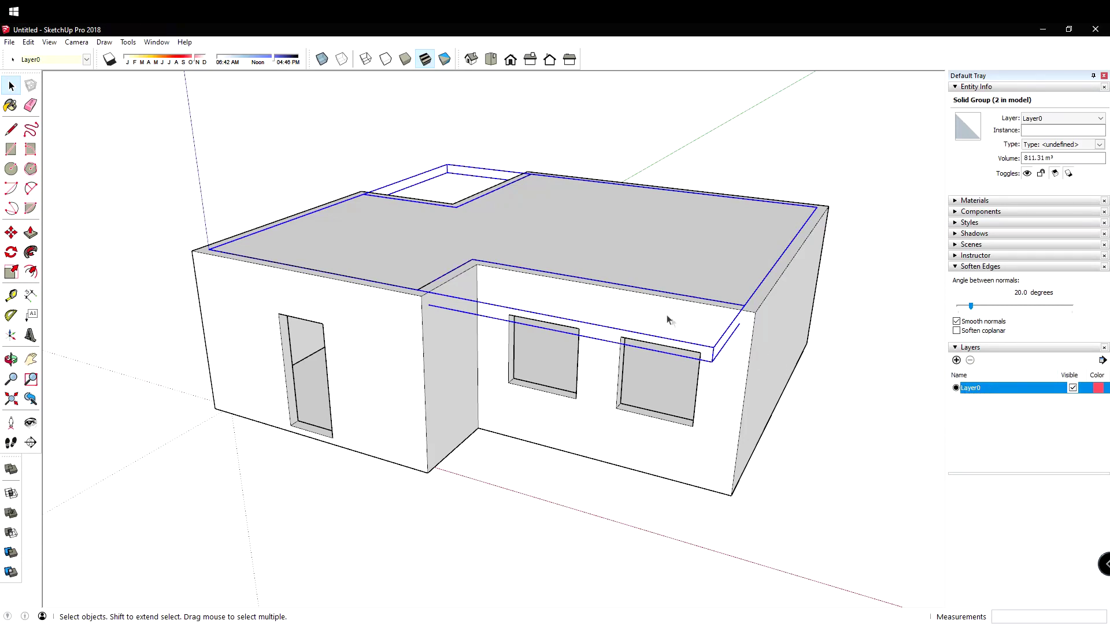
pyautogui.scroll(-2, 578, 353)
pyautogui.moveTo(567, 372); pyautogui.dragTo(582, 397, button='middle')
pyautogui.click(549, 474)
pyautogui.scroll(3, 549, 473)
pyautogui.scroll(-2, 664, 278)
pyautogui.moveTo(659, 318); pyautogui.dragTo(699, 397, button='middle')
pyautogui.click(664, 241)
pyautogui.scroll(-2, 584, 377)
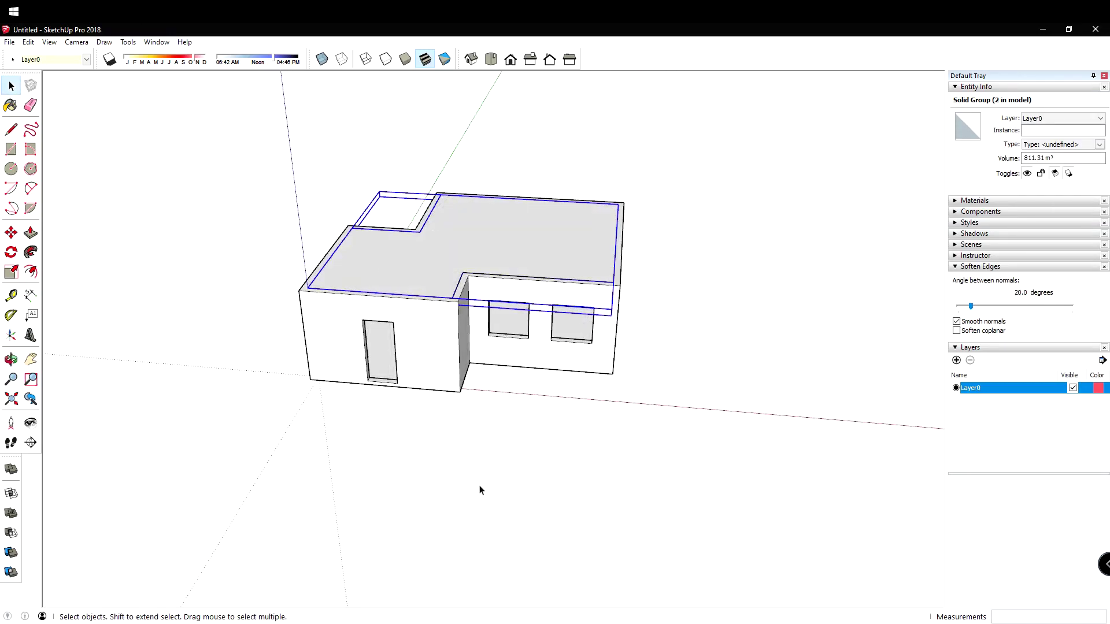
pyautogui.moveTo(638, 345); pyautogui.dragTo(565, 364, button='middle')
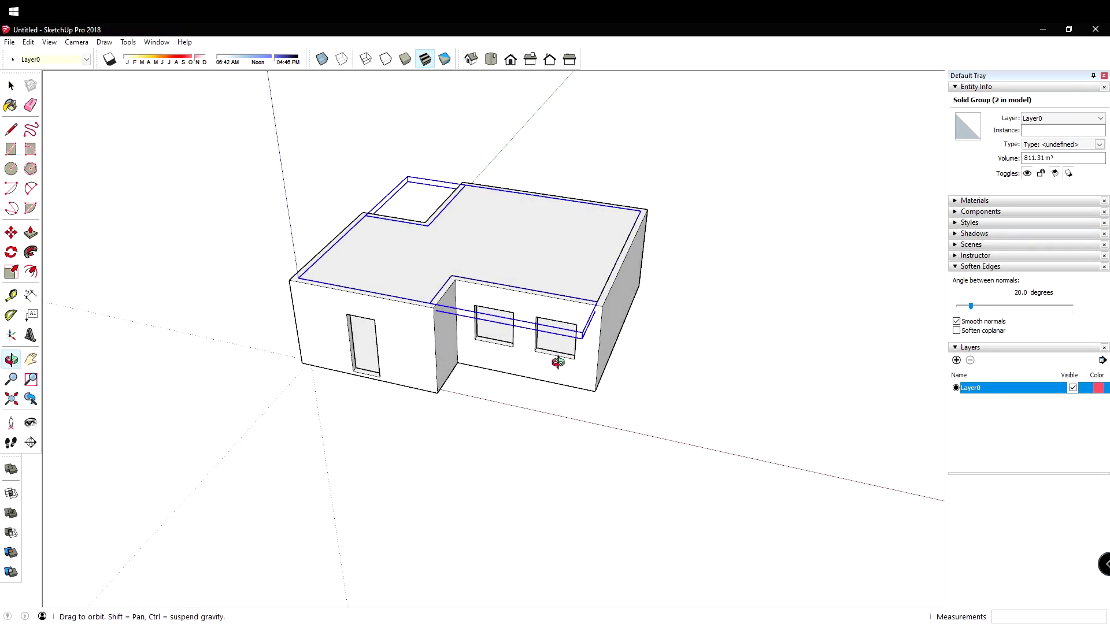
pyautogui.scroll(3, 564, 376)
pyautogui.moveTo(771, 366); pyautogui.dragTo(659, 384, button='middle')
pyautogui.scroll(3, 358, 334)
pyautogui.click(529, 469)
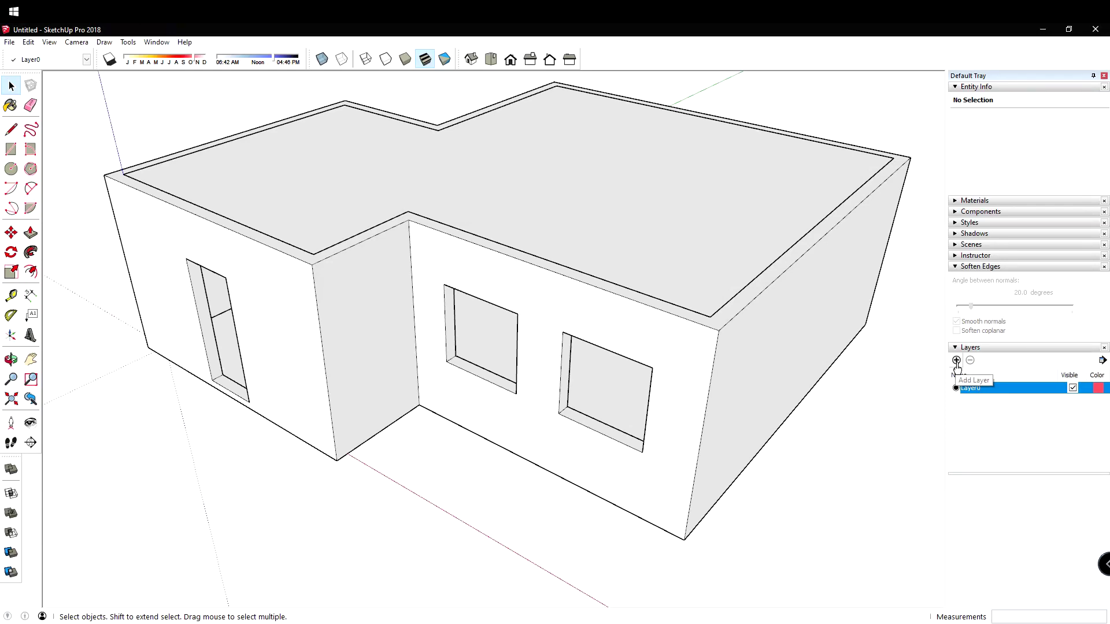
# Create three new layers named TECHO, PAREDES and PISO
pyautogui.click(957, 364)
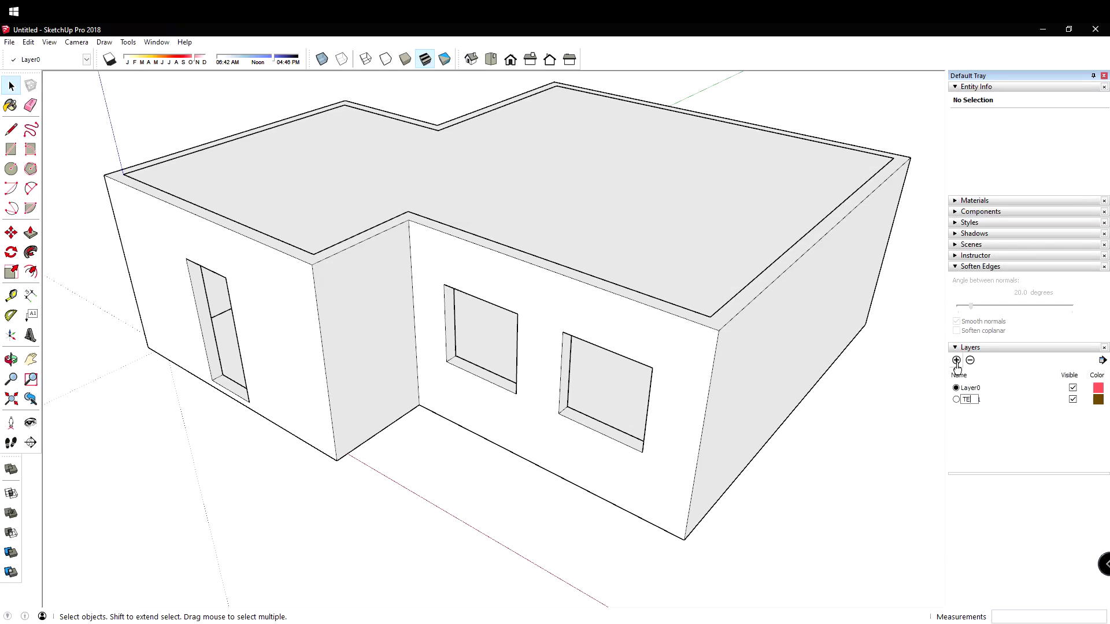
pyautogui.click(957, 362)
pyautogui.write('PAREDES')
pyautogui.press('Return')
pyautogui.click(957, 362)
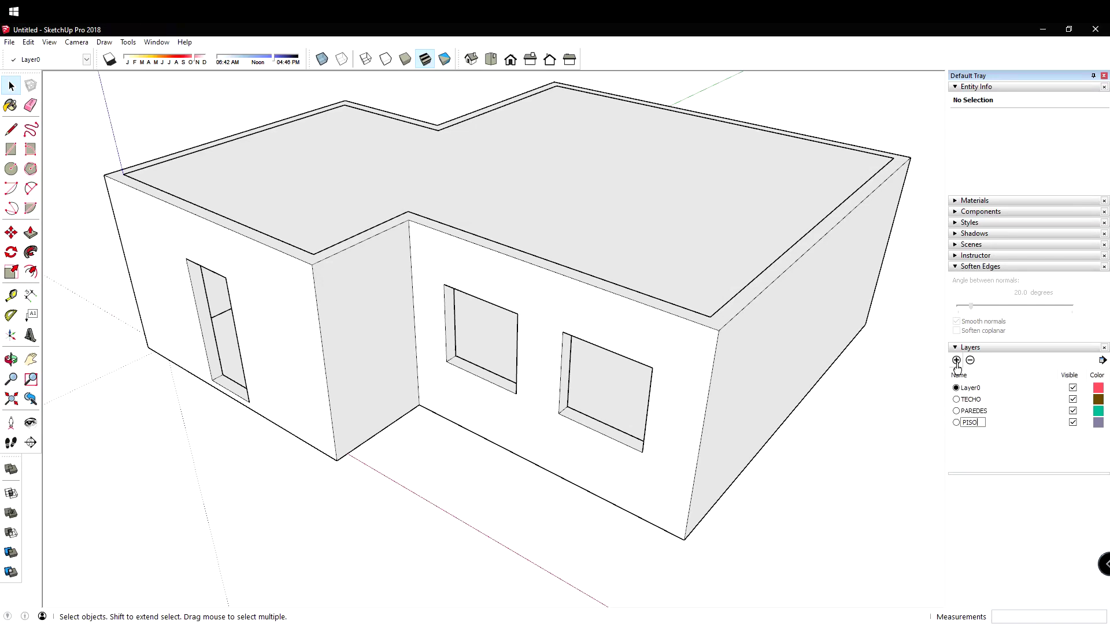
# Examine the roof, floor and wall groups individually to match each one with its corresponding new layer
pyautogui.scroll(-5, 545, 364)
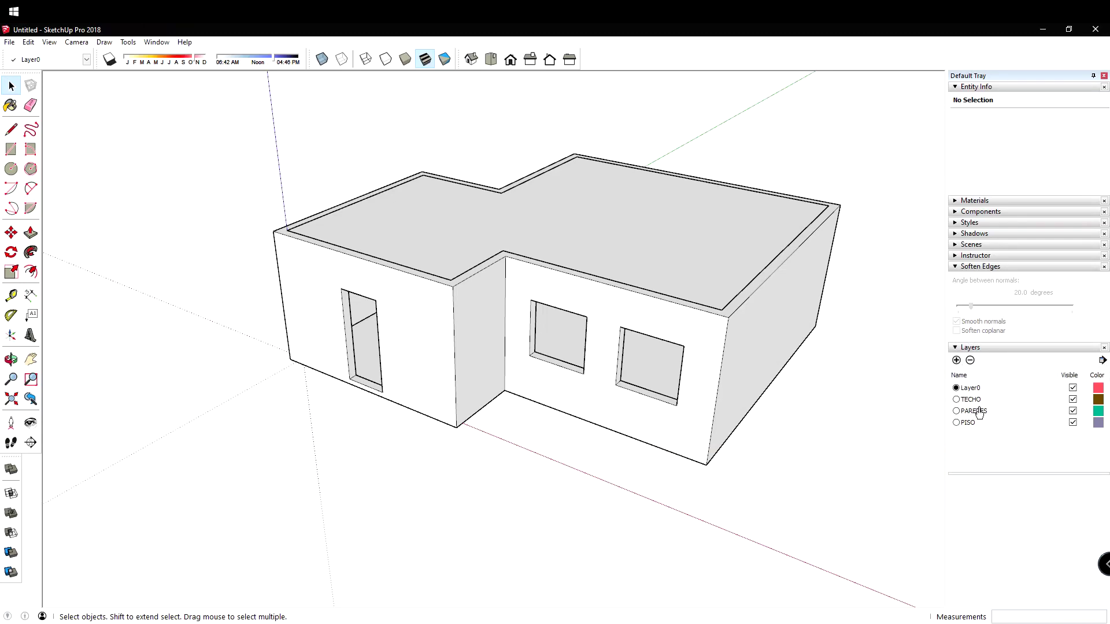
pyautogui.click(700, 313)
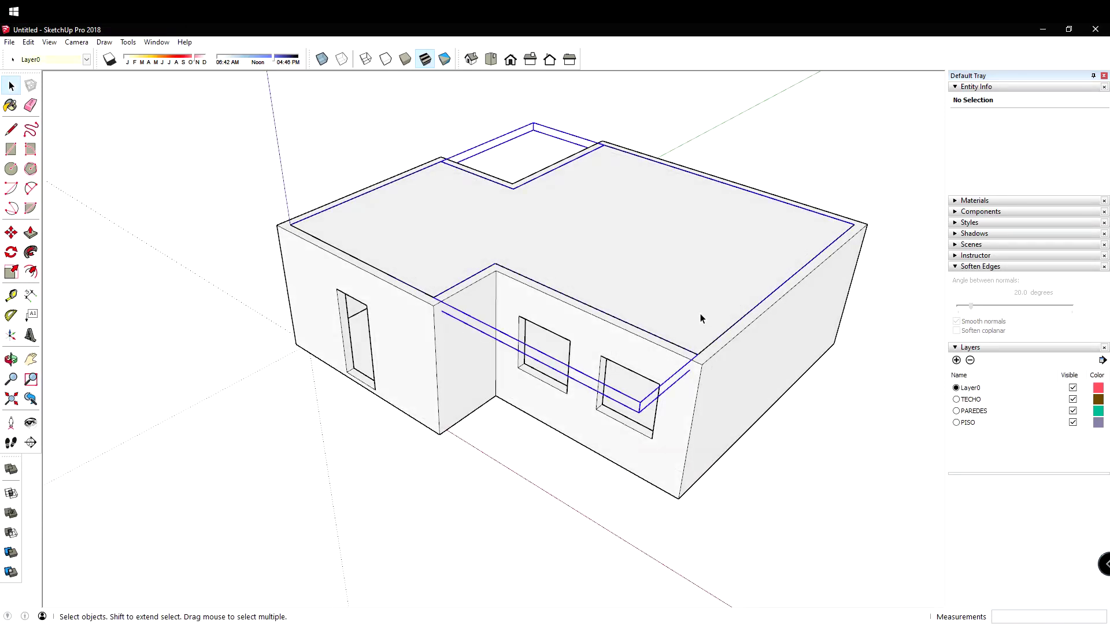
pyautogui.moveTo(691, 404)
pyautogui.mouseDown(button='middle')
pyautogui.moveTo(710, 377)
pyautogui.moveTo(674, 364)
pyautogui.moveTo(640, 318)
pyautogui.mouseUp(button='middle')
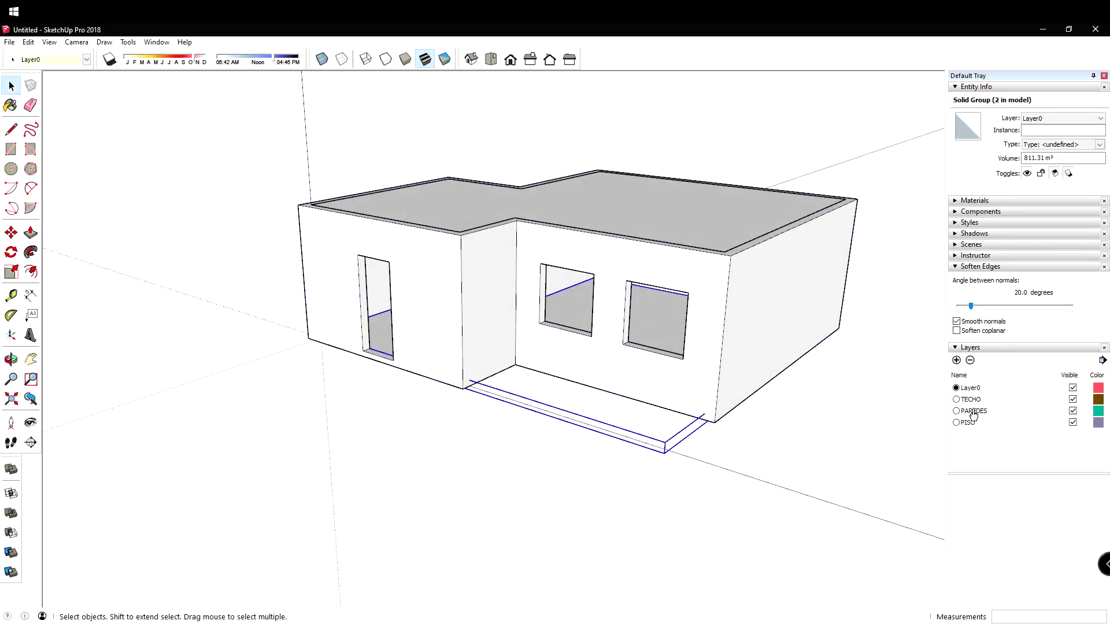
pyautogui.moveTo(600, 346); pyautogui.dragTo(533, 474, button='middle')
pyautogui.press('Delete')
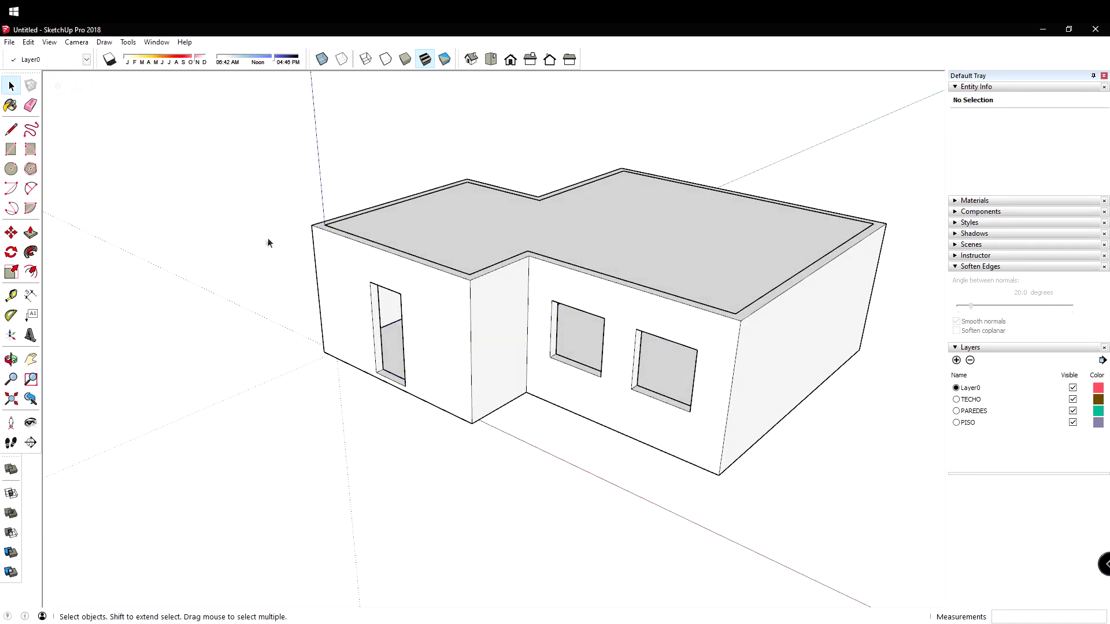
pyautogui.keyDown('shift'); pyautogui.moveTo(195, 154); pyautogui.dragTo(188, 176, button='middle'); pyautogui.keyUp('shift')
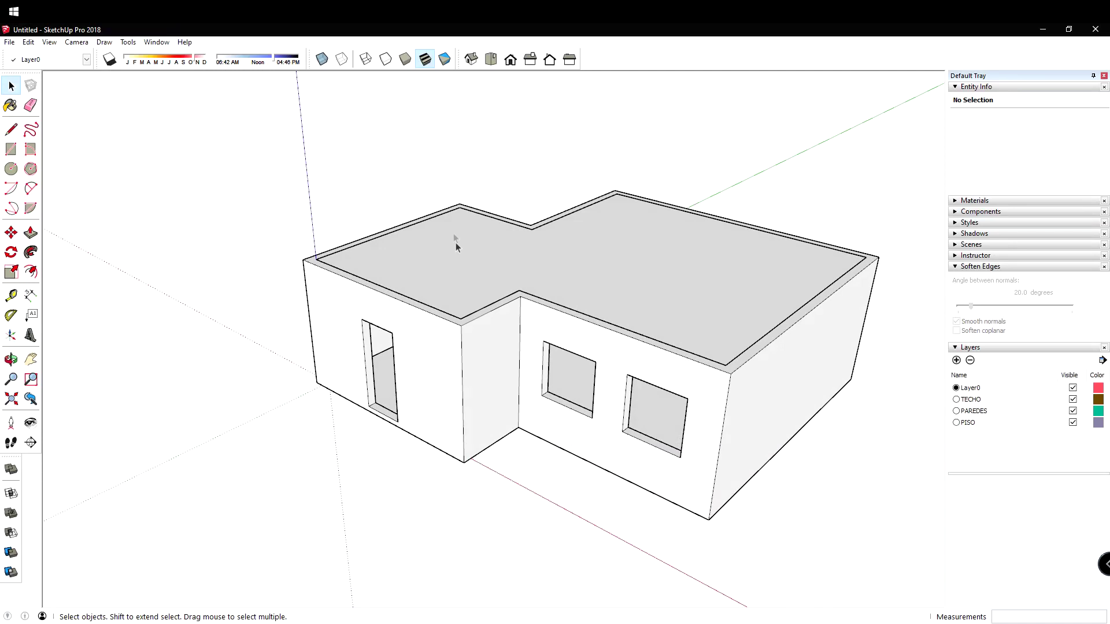
pyautogui.click(436, 340)
pyautogui.click(179, 234)
pyautogui.keyDown('shift'); pyautogui.moveTo(670, 311); pyautogui.dragTo(649, 308, button='middle'); pyautogui.keyUp('shift')
# Assign the roof slab group to the TECHO layer and reselect the slab to check its layer assignment
pyautogui.click(608, 277)
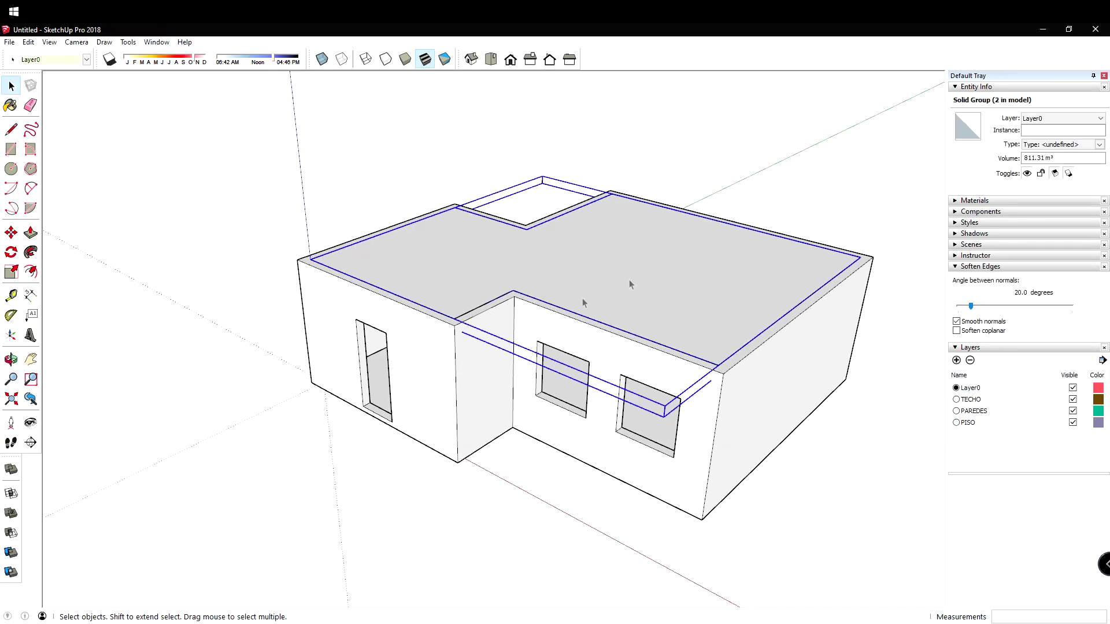
pyautogui.click(87, 60)
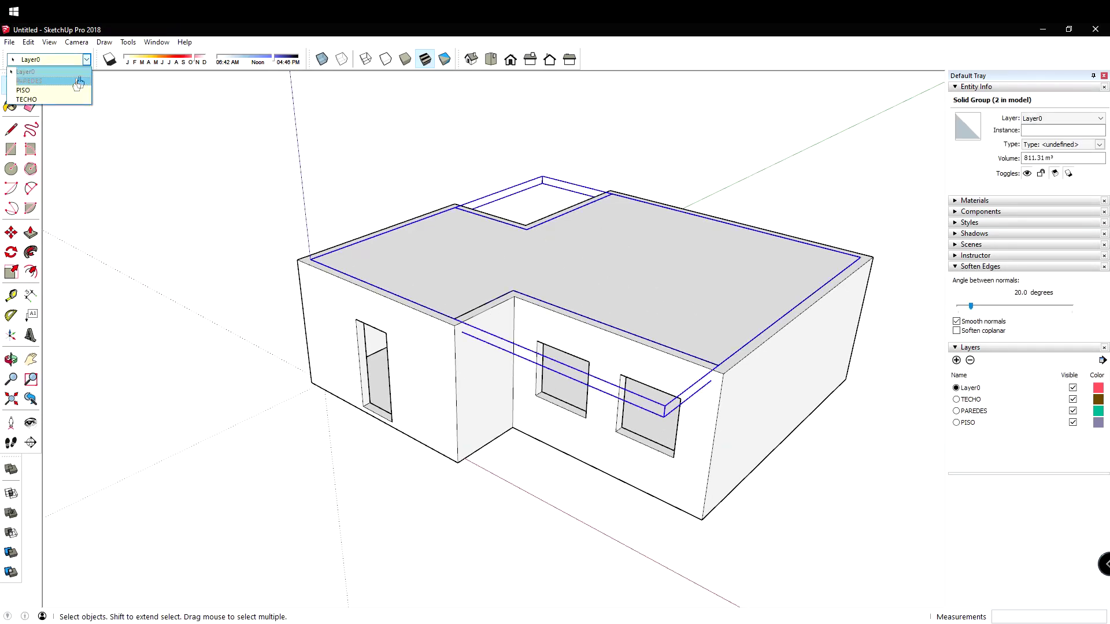
pyautogui.click(37, 100)
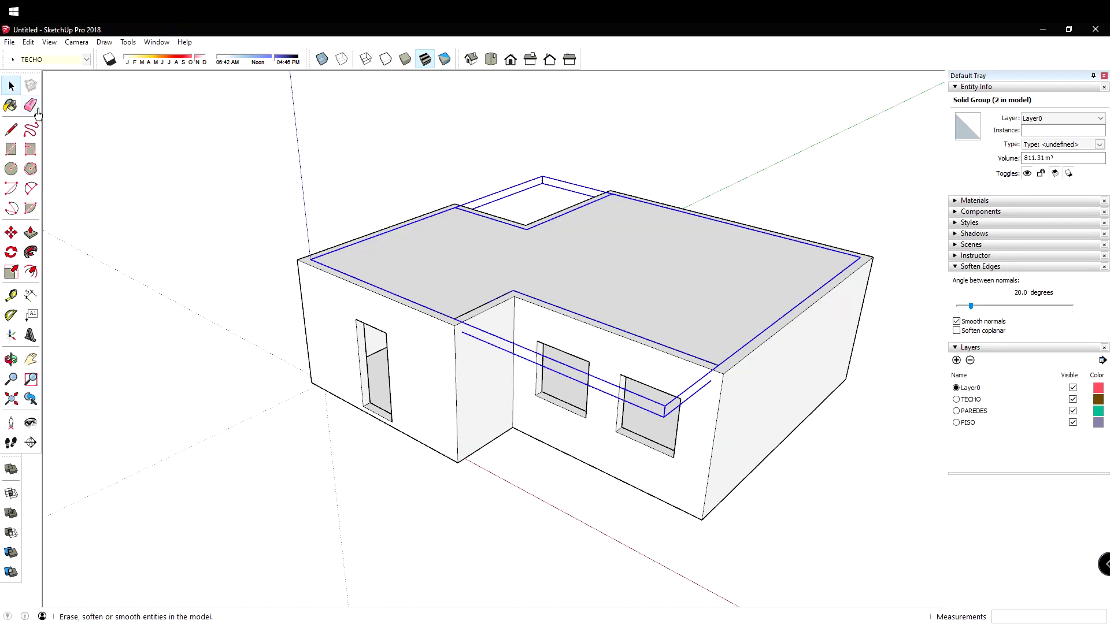
pyautogui.click(249, 436)
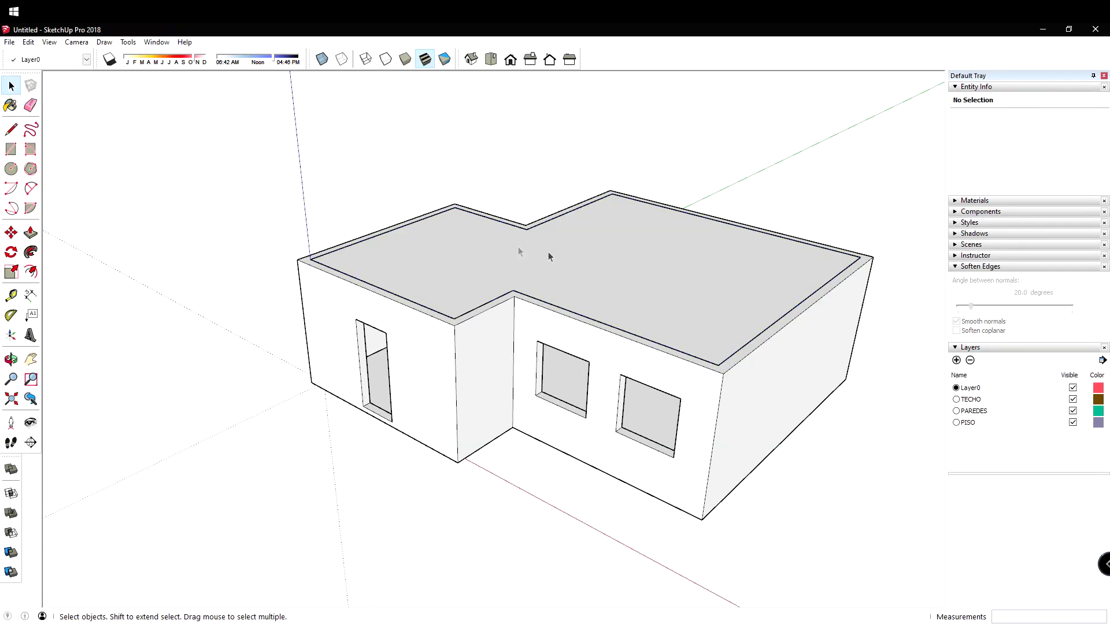
pyautogui.click(657, 273)
pyautogui.click(492, 557)
pyautogui.click(632, 266)
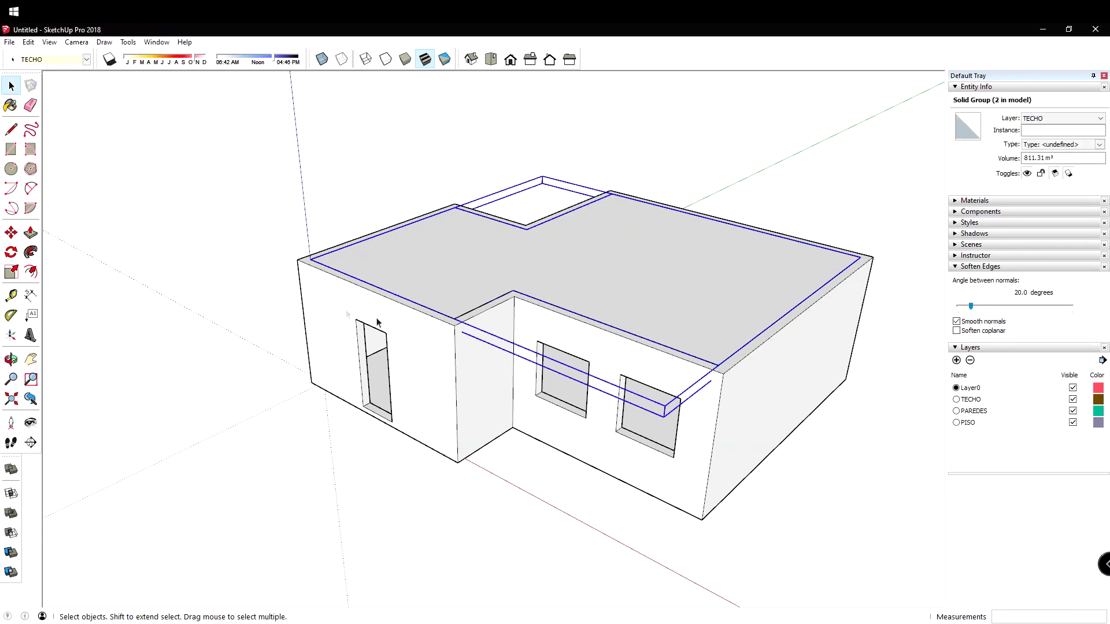
# Assign the wall group to the PAREDES layer and deselect it
pyautogui.click(729, 409)
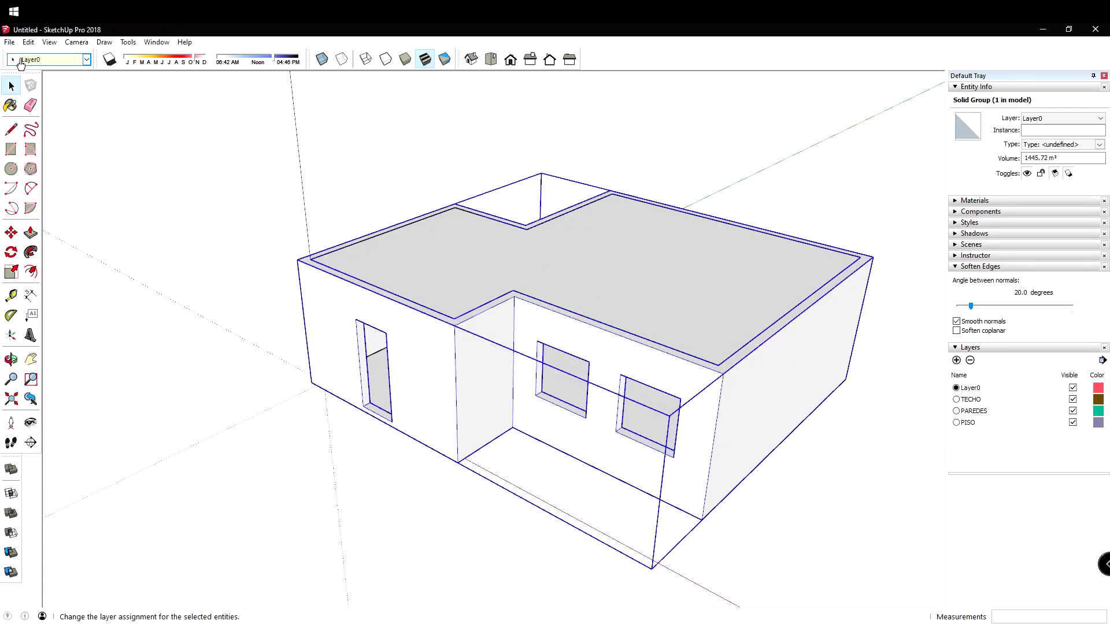
pyautogui.click(85, 60)
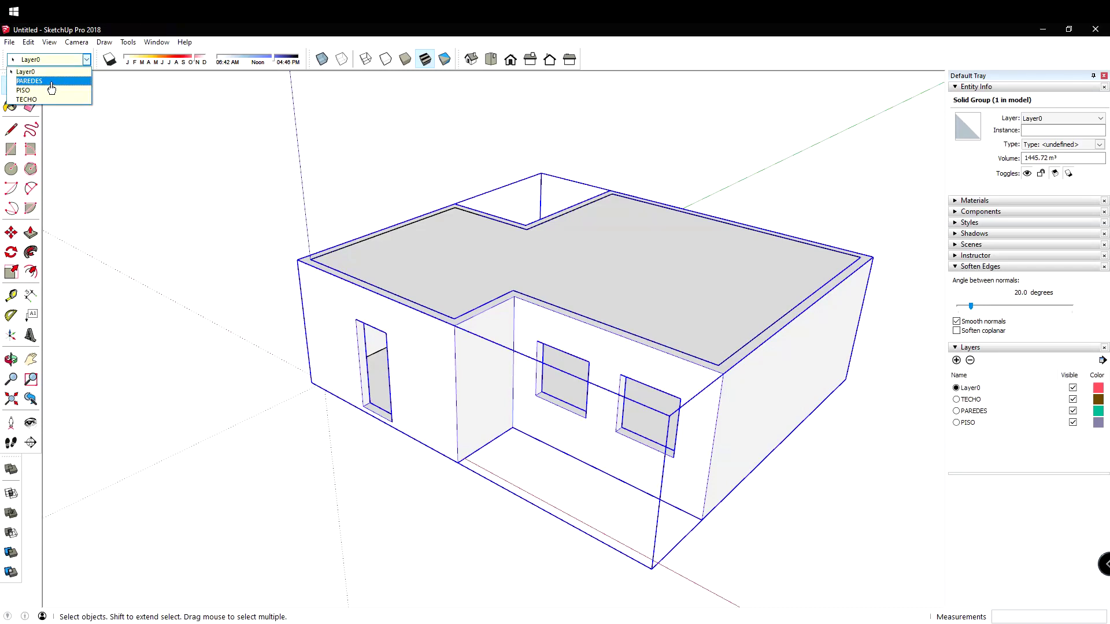
pyautogui.click(51, 82)
pyautogui.click(223, 345)
# Assign the floor slab group, reached through the door opening, to the PISO layer and deselect it
pyautogui.moveTo(294, 416); pyautogui.dragTo(442, 442, button='middle')
pyautogui.scroll(3, 458, 437)
pyautogui.click(476, 390)
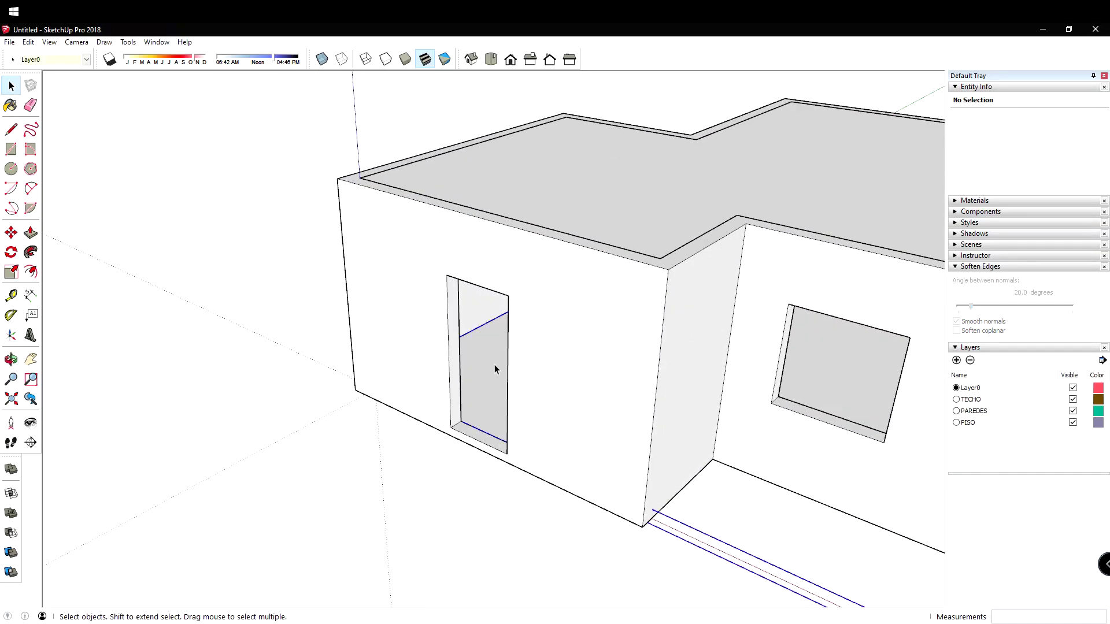
pyautogui.click(85, 59)
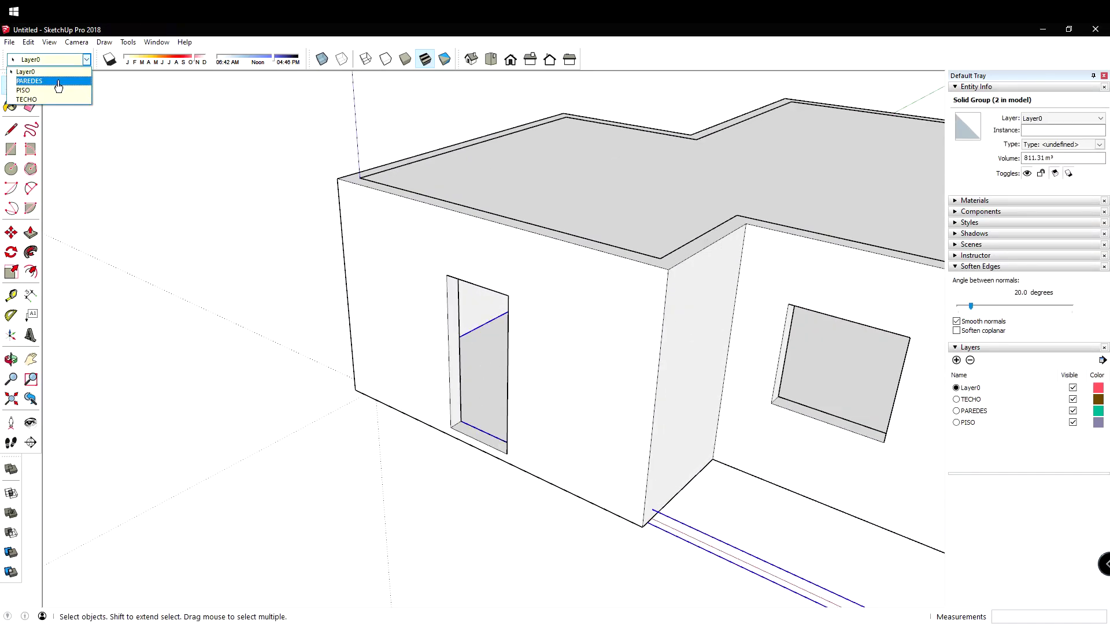
pyautogui.click(42, 94)
pyautogui.scroll(-2, 345, 509)
pyautogui.click(398, 512)
# Hide the TECHO layer and look into the building's interior from above
pyautogui.moveTo(398, 511); pyautogui.dragTo(665, 376, button='middle')
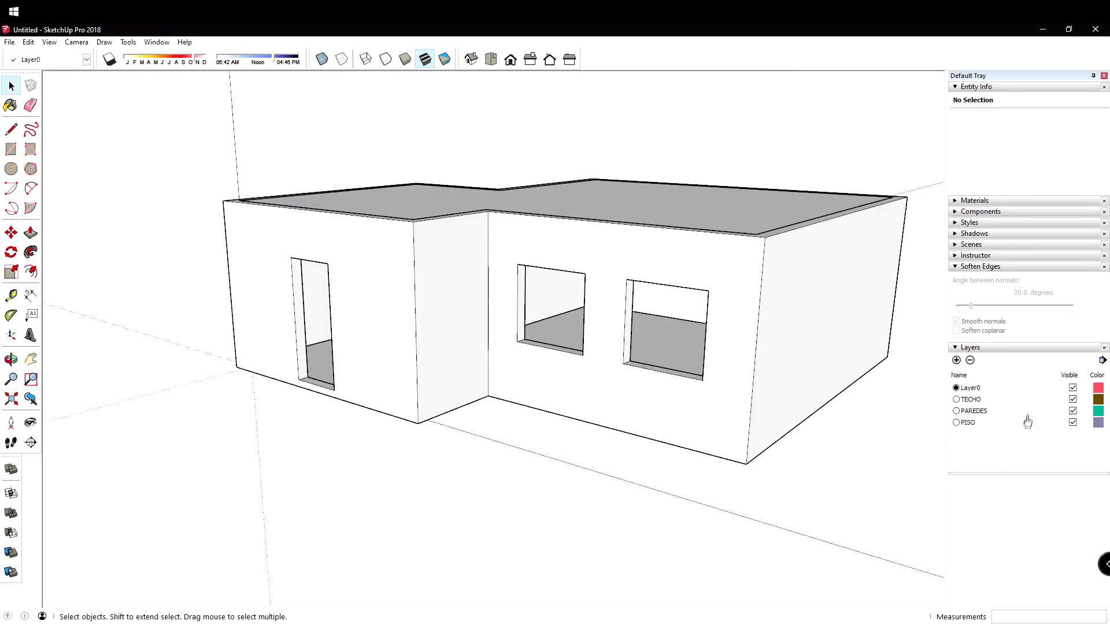
pyautogui.moveTo(764, 394); pyautogui.dragTo(728, 474, button='middle')
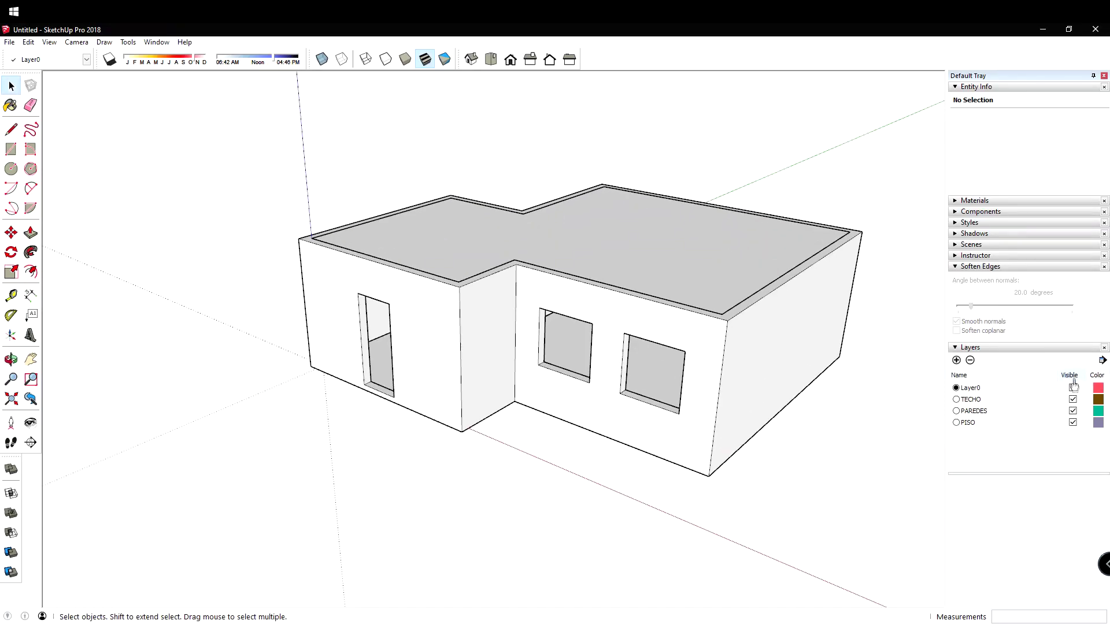
pyautogui.moveTo(824, 400); pyautogui.dragTo(688, 451, button='middle')
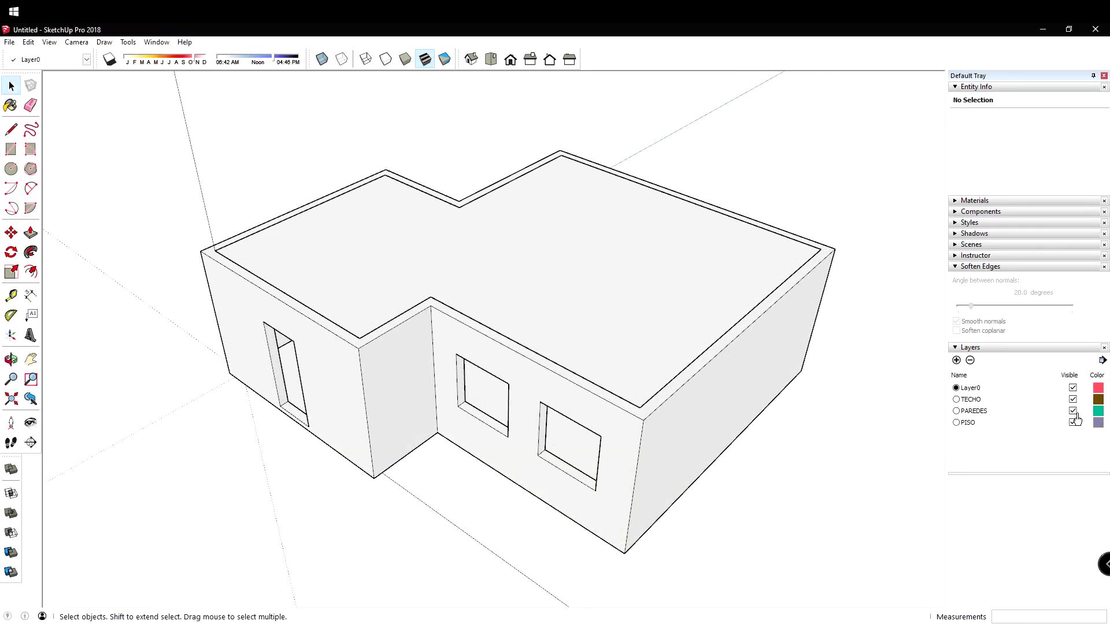
pyautogui.moveTo(659, 378); pyautogui.dragTo(584, 385, button='middle')
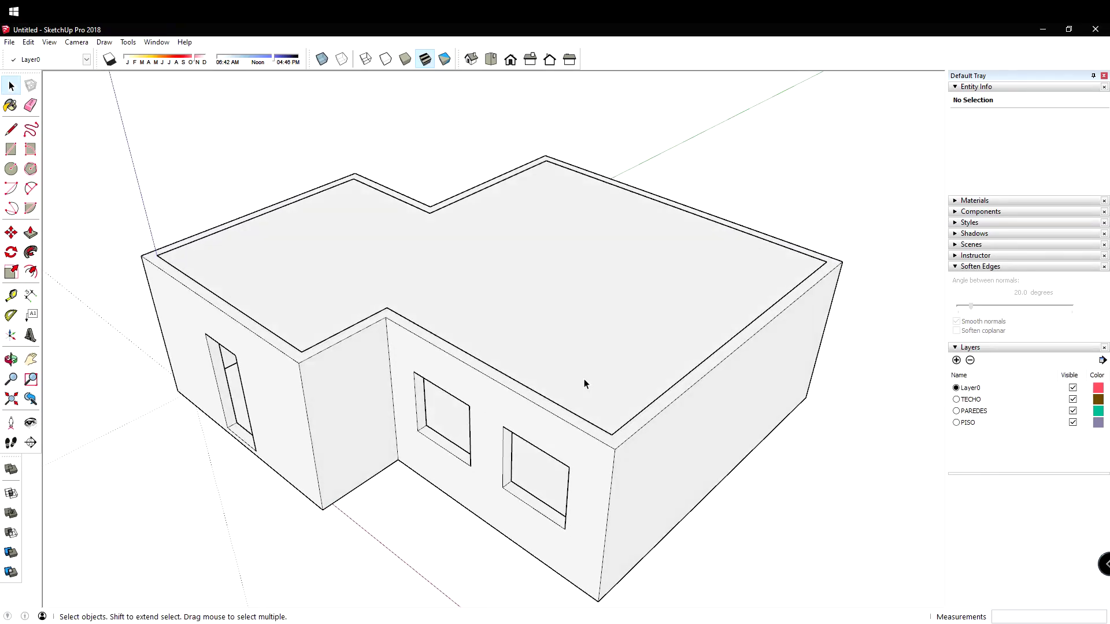
pyautogui.keyDown('shift'); pyautogui.moveTo(509, 398); pyautogui.dragTo(640, 364, button='middle'); pyautogui.keyUp('shift')
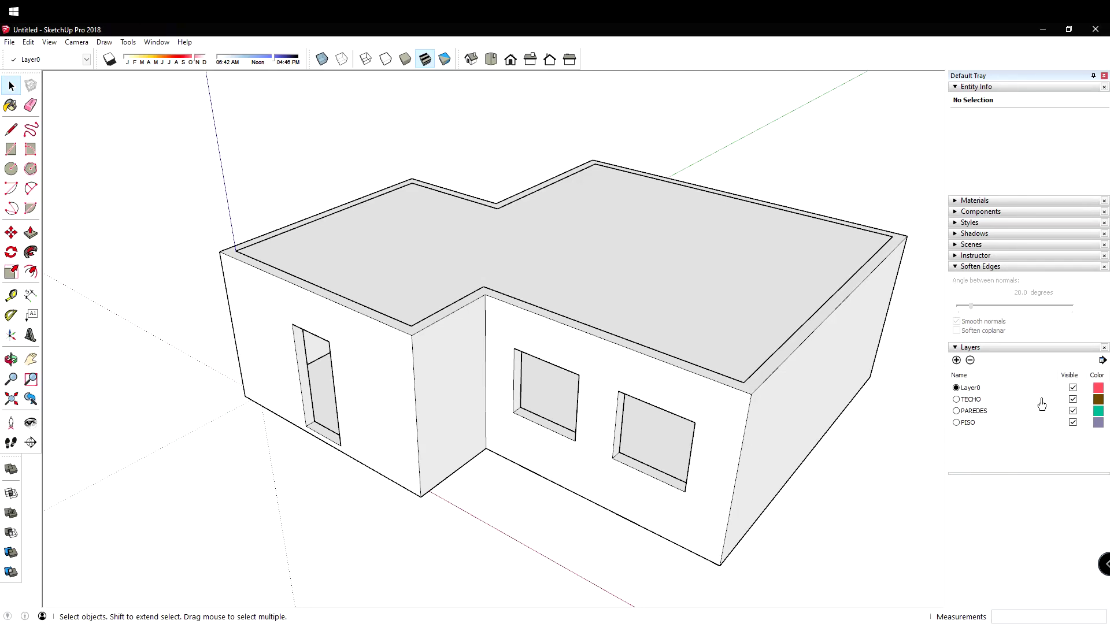
pyautogui.click(1073, 401)
pyautogui.moveTo(688, 445); pyautogui.dragTo(496, 521, button='middle')
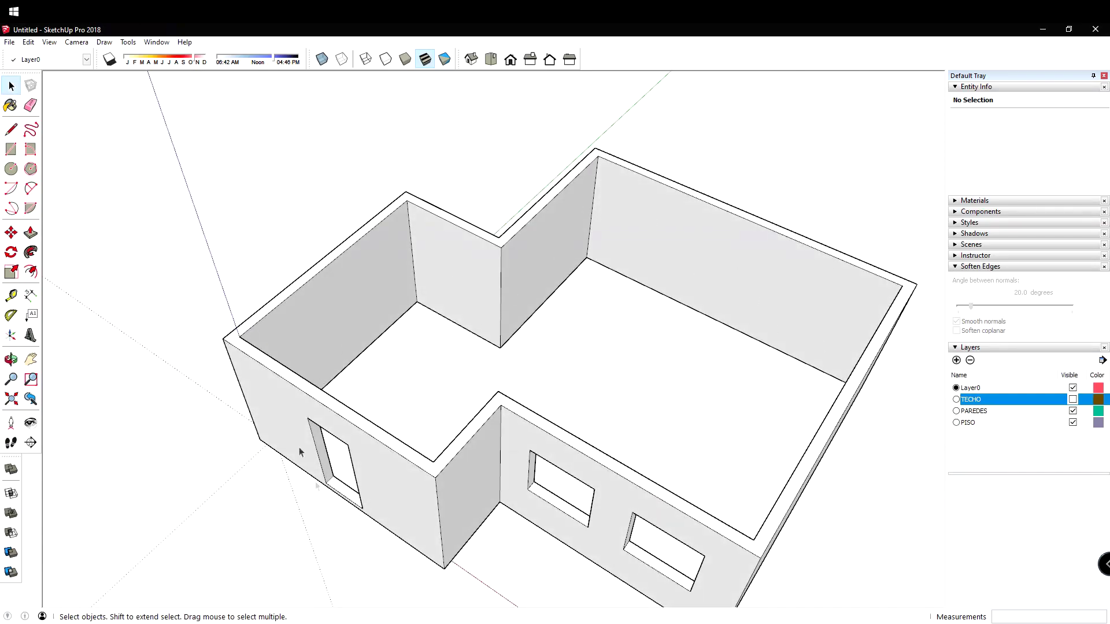
pyautogui.moveTo(733, 370); pyautogui.dragTo(555, 495, button='middle')
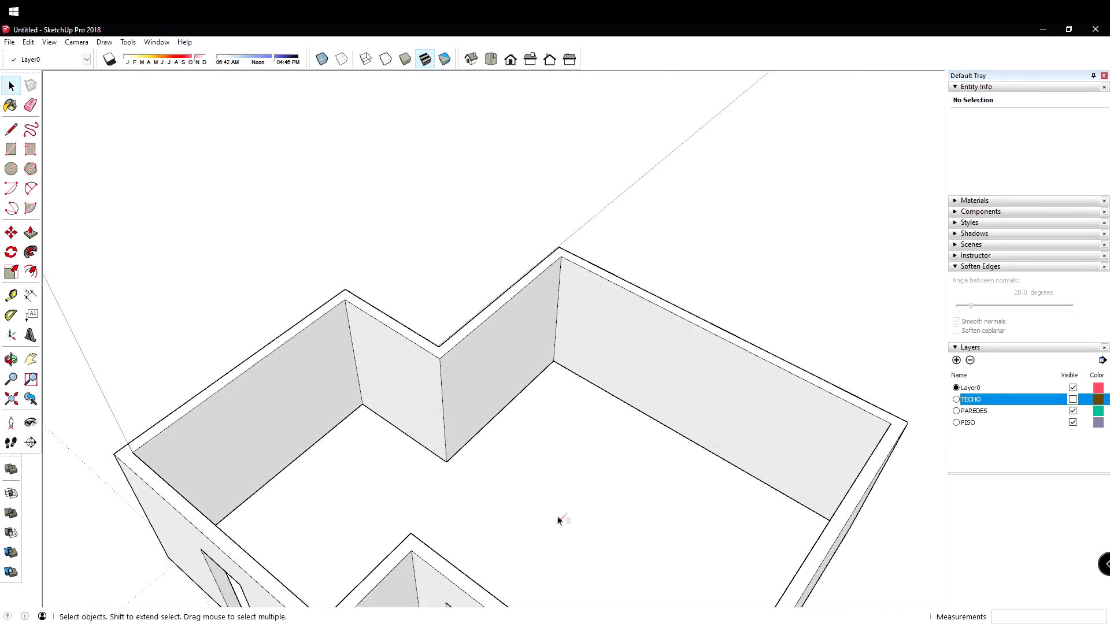
# Draw a rectangle on the floor inside the larger room and extrude it upward into a box
pyautogui.press('r')
pyautogui.moveTo(539, 382)
pyautogui.mouseDown(button='middle')
pyautogui.moveTo(565, 456)
pyautogui.moveTo(529, 409)
pyautogui.mouseUp(button='middle')
pyautogui.click(528, 409)
pyautogui.click(578, 481)
pyautogui.moveTo(578, 480)
pyautogui.mouseDown(button='middle')
pyautogui.moveTo(604, 454)
pyautogui.moveTo(622, 484)
pyautogui.moveTo(792, 454)
pyautogui.mouseUp(button='middle')
pyautogui.press('p')
pyautogui.click(566, 440)
pyautogui.click(570, 349)
pyautogui.press('space')
# Make the box a group and place a copy of it beside the original in the larger room
pyautogui.keyDown('shift'); pyautogui.moveTo(624, 376); pyautogui.dragTo(469, 446, button='middle'); pyautogui.keyUp('shift')
pyautogui.click(473, 399)
pyautogui.tripleClick(472, 401)
pyautogui.hotkey('ctrl', 'g')
pyautogui.press('m')
pyautogui.click(456, 511)
pyautogui.click(692, 470)
pyautogui.scroll(-2, 682, 465)
pyautogui.moveTo(604, 426); pyautogui.dragTo(493, 430, button='middle')
pyautogui.press('space')
pyautogui.keyDown('shift'); pyautogui.moveTo(425, 383); pyautogui.dragTo(469, 427, button='middle'); pyautogui.keyUp('shift')
pyautogui.keyDown('shift'); pyautogui.moveTo(468, 426); pyautogui.dragTo(630, 419, button='middle'); pyautogui.keyUp('shift')
pyautogui.moveTo(631, 419); pyautogui.dragTo(533, 489, button='middle')
pyautogui.moveTo(508, 476); pyautogui.dragTo(753, 440, button='middle')
pyautogui.moveTo(567, 335); pyautogui.dragTo(648, 382, button='middle')
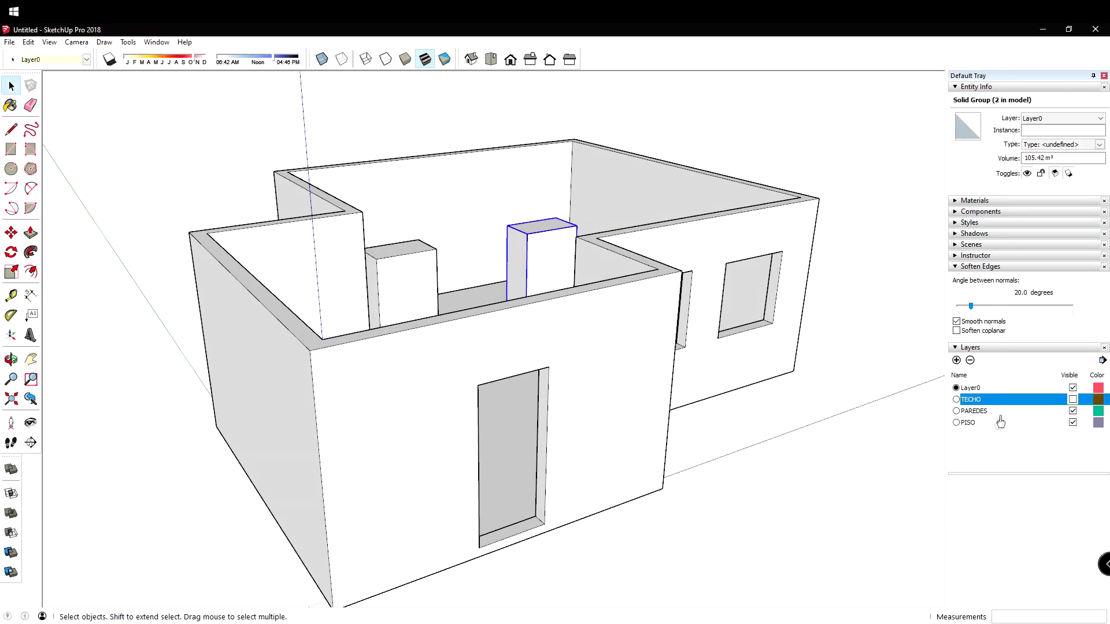
# Hide the PAREDES layer and copy the two box groups as a second pair on the floor slab
pyautogui.click(1073, 412)
pyautogui.moveTo(618, 419); pyautogui.dragTo(555, 479, button='middle')
pyautogui.click(501, 346)
pyautogui.keyDown('shift'); pyautogui.click(640, 264); pyautogui.keyUp('shift')
pyautogui.press('m')
pyautogui.press('ctrl')
pyautogui.click(578, 354)
pyautogui.click(627, 426)
pyautogui.press('space')
pyautogui.click(606, 494)
pyautogui.moveTo(607, 496); pyautogui.dragTo(618, 432, button='middle')
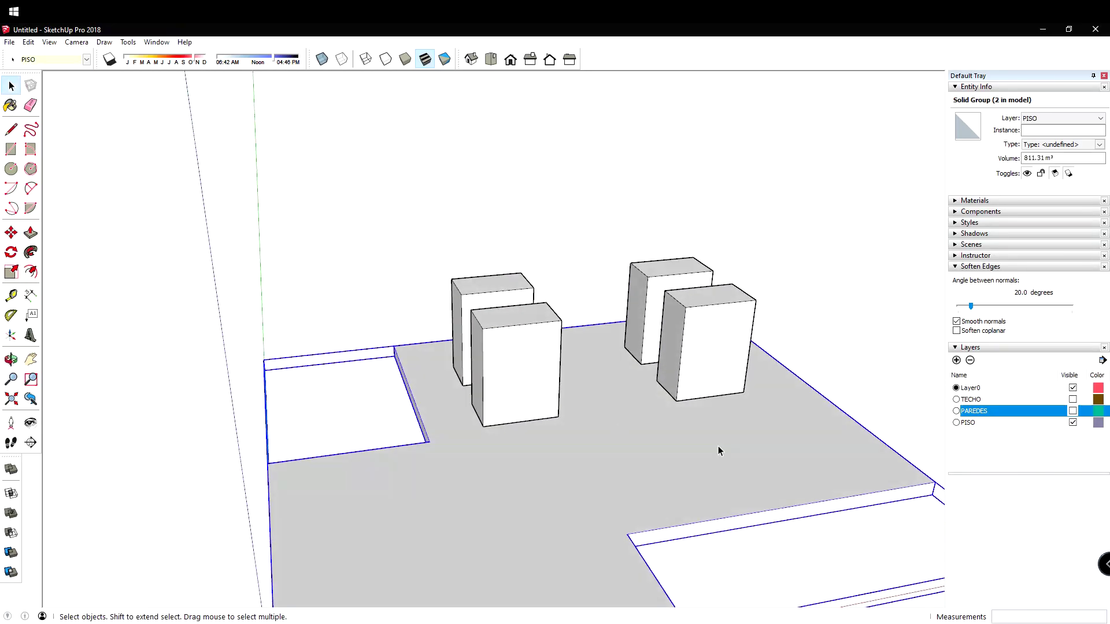
# Make the PAREDES and TECHO layers visible again
pyautogui.click(1073, 411)
pyautogui.click(1073, 399)
pyautogui.scroll(-5, 555, 399)
pyautogui.click(580, 459)
pyautogui.scroll(3, 525, 300)
pyautogui.moveTo(525, 300); pyautogui.dragTo(491, 429, button='middle')
pyautogui.scroll(-2, 577, 350)
# Switch the PISO layer's visibility off and back on
pyautogui.click(1074, 425)
pyautogui.moveTo(613, 347)
pyautogui.mouseDown(button='middle')
pyautogui.moveTo(597, 349)
pyautogui.moveTo(602, 98)
pyautogui.moveTo(657, 314)
pyautogui.moveTo(628, 342)
pyautogui.mouseUp(button='middle')
pyautogui.click(1073, 423)
pyautogui.moveTo(694, 404); pyautogui.dragTo(551, 536, button='middle')
# Select the roof slab to check its layer assignment, and clear the selection
pyautogui.click(573, 370)
pyautogui.moveTo(573, 370); pyautogui.dragTo(570, 321, button='middle')
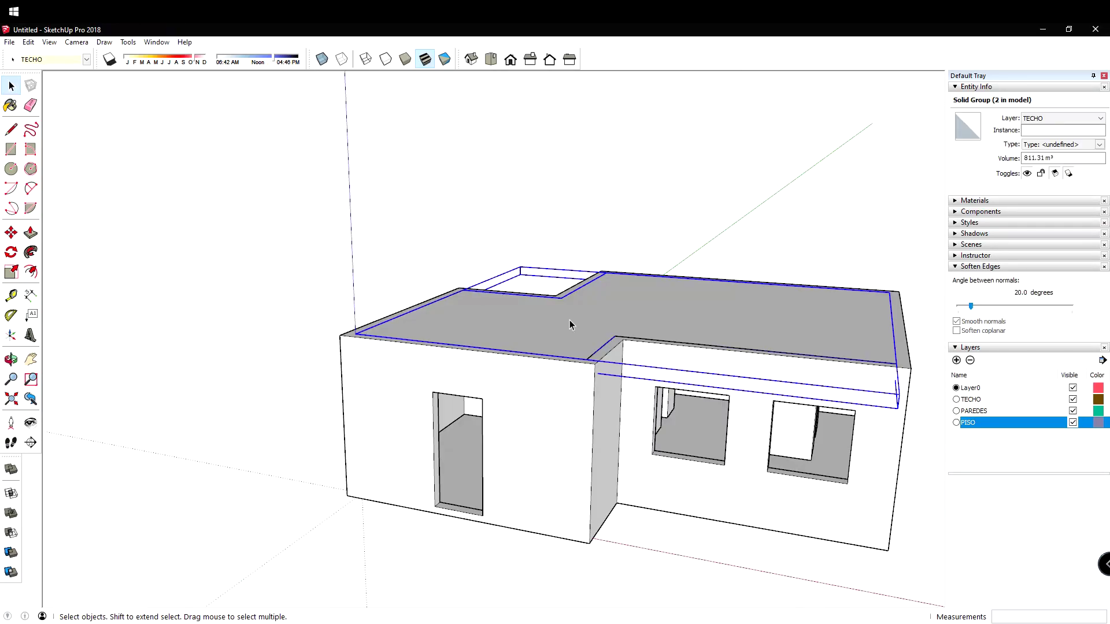
pyautogui.scroll(3, 554, 376)
pyautogui.keyDown('shift'); pyautogui.moveTo(554, 375); pyautogui.dragTo(504, 322, button='middle'); pyautogui.keyUp('shift')
pyautogui.moveTo(504, 321); pyautogui.dragTo(544, 404, button='middle')
pyautogui.scroll(-3, 404, 426)
pyautogui.click(776, 431)
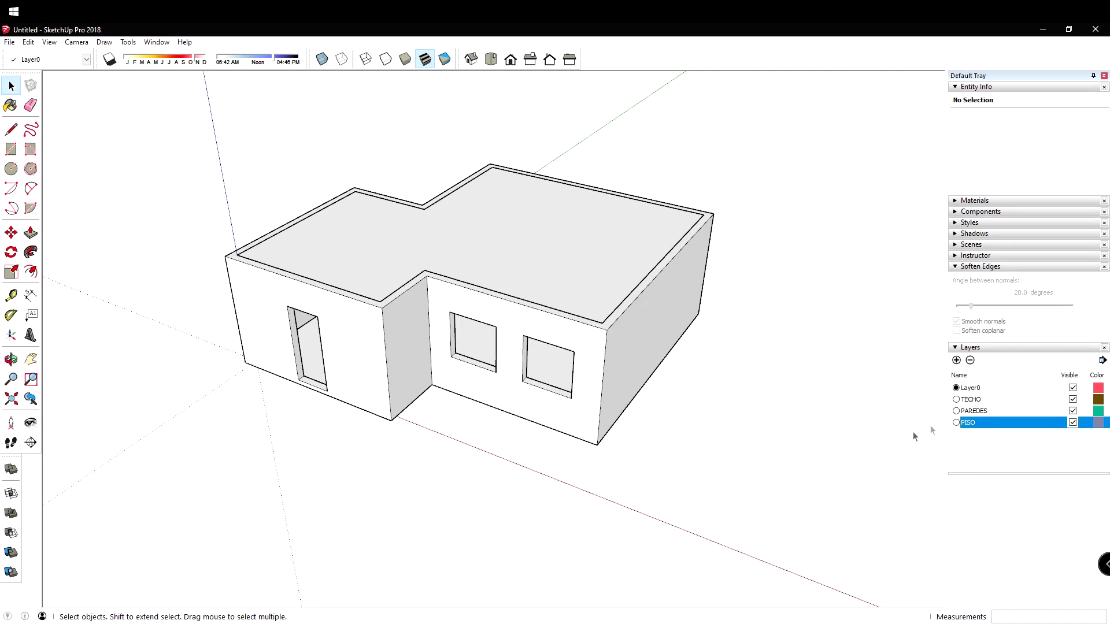
pyautogui.moveTo(720, 402); pyautogui.dragTo(712, 412, button='middle')
pyautogui.keyDown('shift'); pyautogui.moveTo(713, 412); pyautogui.dragTo(629, 420, button='middle'); pyautogui.keyUp('shift')
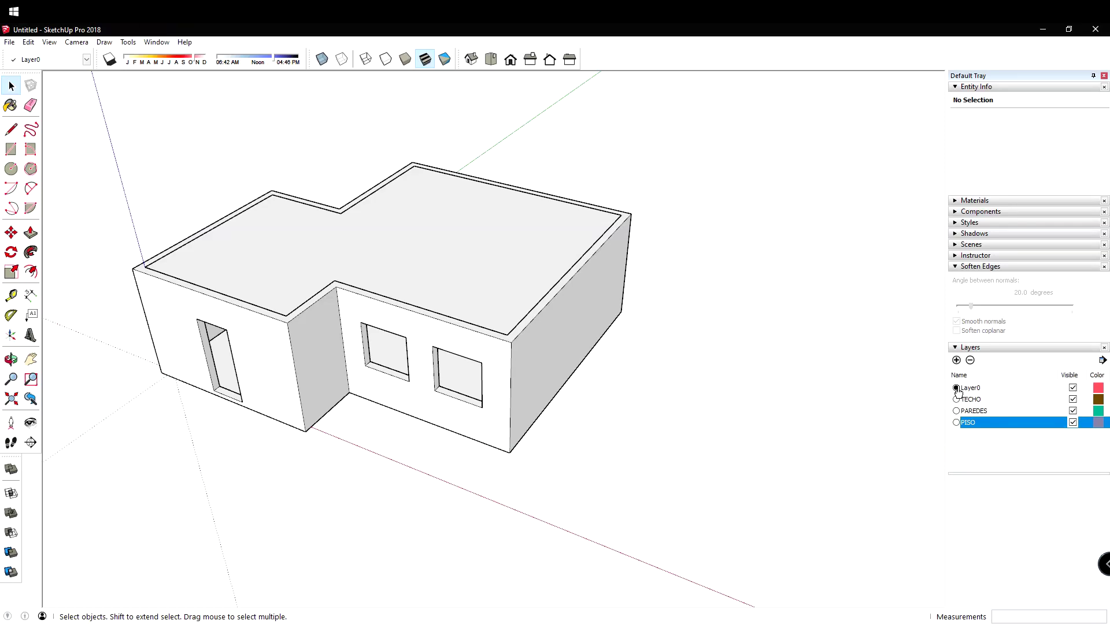
pyautogui.moveTo(653, 404); pyautogui.dragTo(673, 417, button='middle')
pyautogui.moveTo(543, 428); pyautogui.dragTo(457, 410, button='middle')
pyautogui.scroll(4, 475, 415)
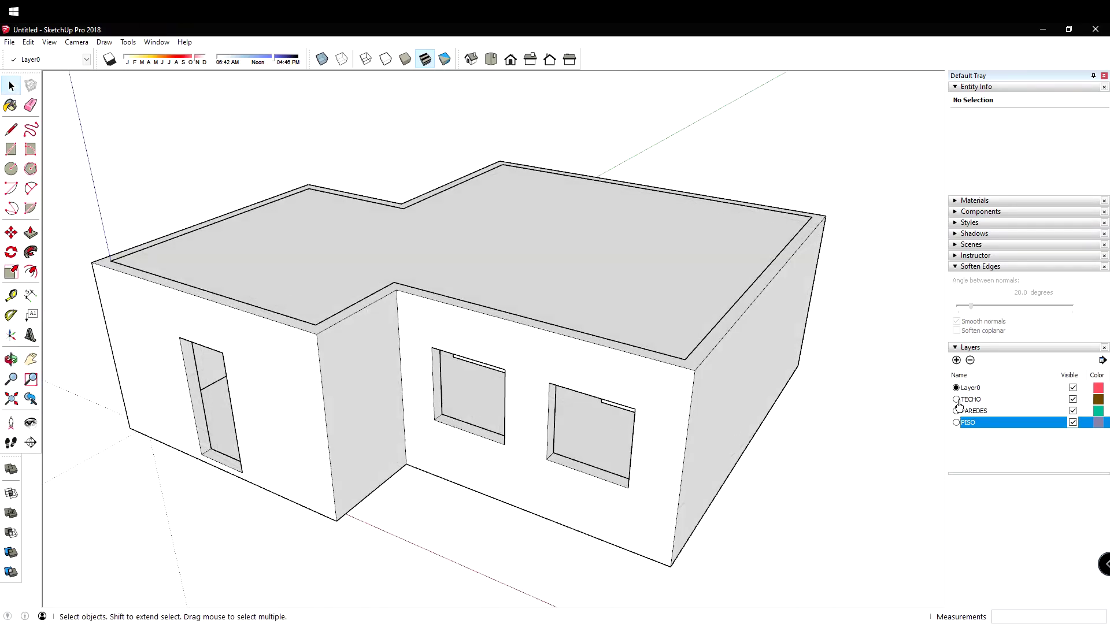
# Select the roof slab and hide the TECHO layer
pyautogui.click(973, 391)
pyautogui.scroll(-3, 661, 382)
pyautogui.moveTo(661, 382); pyautogui.dragTo(623, 335, button='middle')
pyautogui.click(623, 334)
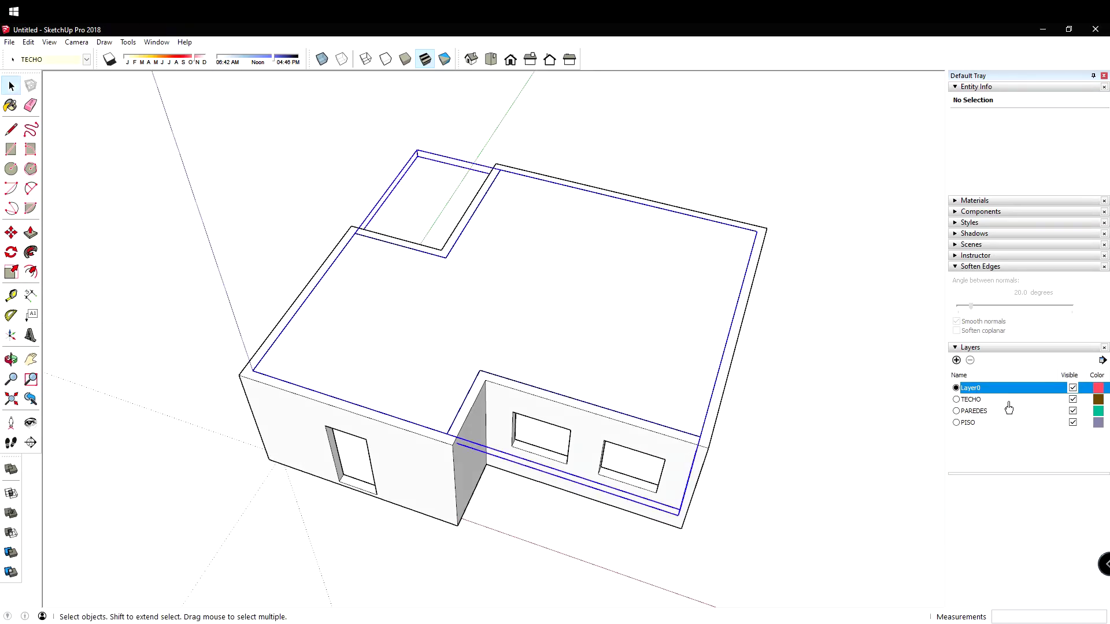
pyautogui.click(1073, 400)
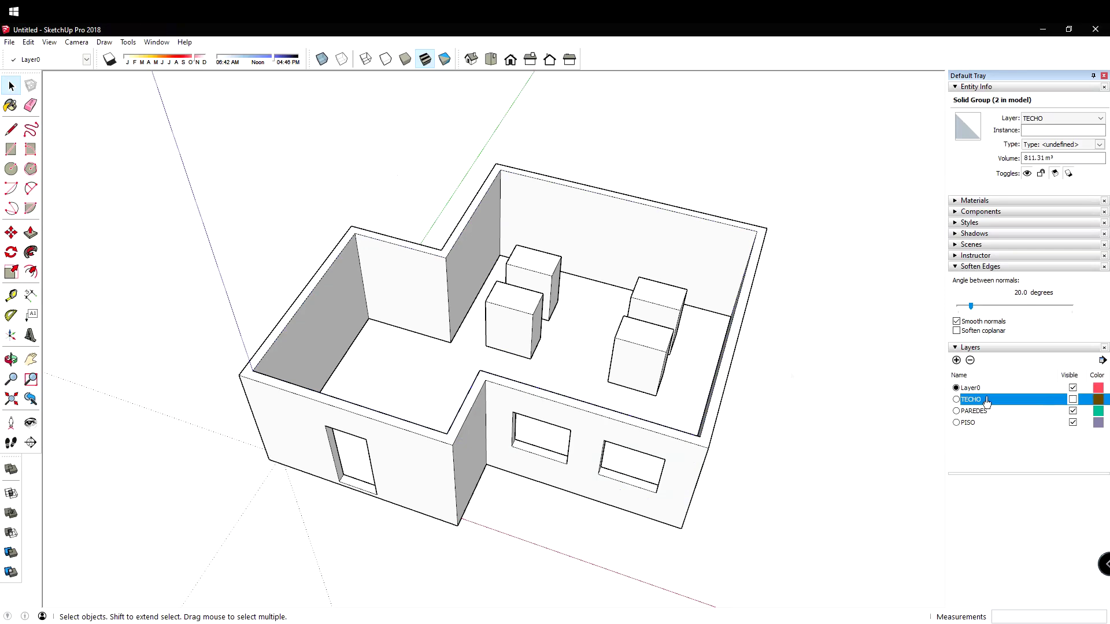
# Delete the four box groups standing on the floor of the larger room
pyautogui.keyDown('shift'); pyautogui.moveTo(582, 351); pyautogui.dragTo(562, 421, button='middle'); pyautogui.keyUp('shift')
pyautogui.scroll(4, 563, 422)
pyautogui.scroll(2, 450, 373)
pyautogui.click(449, 373)
pyautogui.scroll(-5, 451, 370)
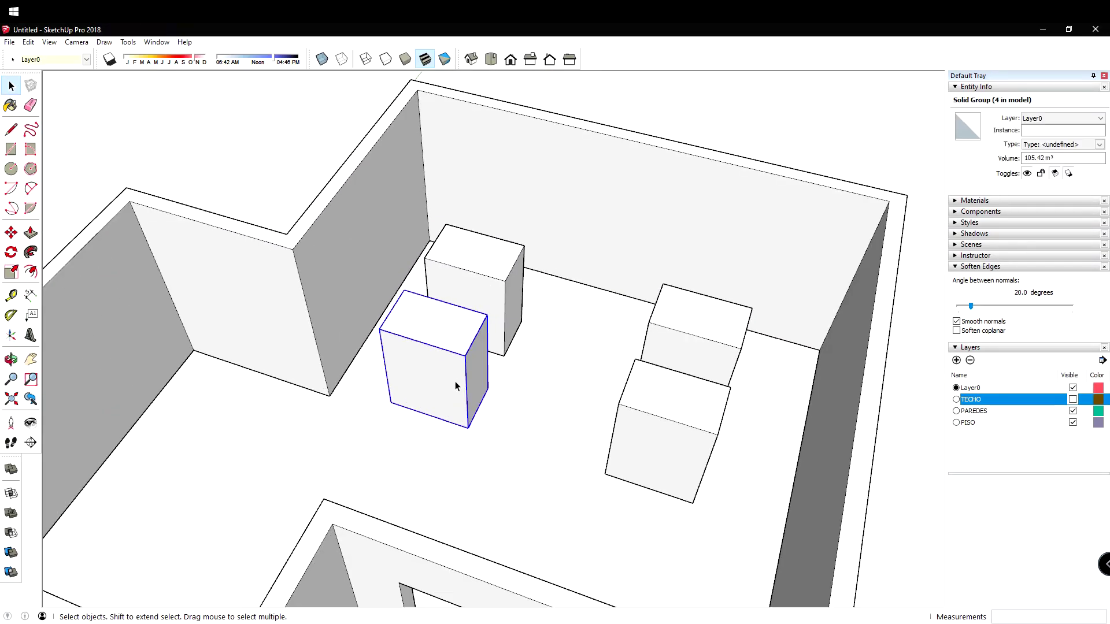
pyautogui.press('Delete')
pyautogui.click(501, 315)
pyautogui.press('Delete')
pyautogui.click(734, 349)
pyautogui.press('Delete')
pyautogui.click(667, 421)
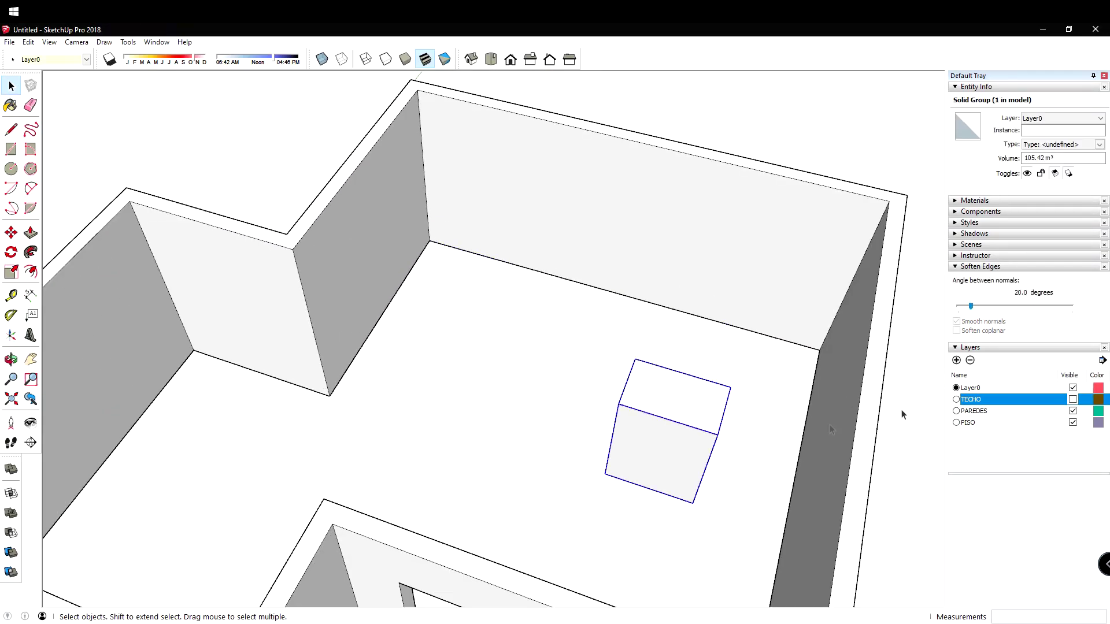
pyautogui.press('Delete')
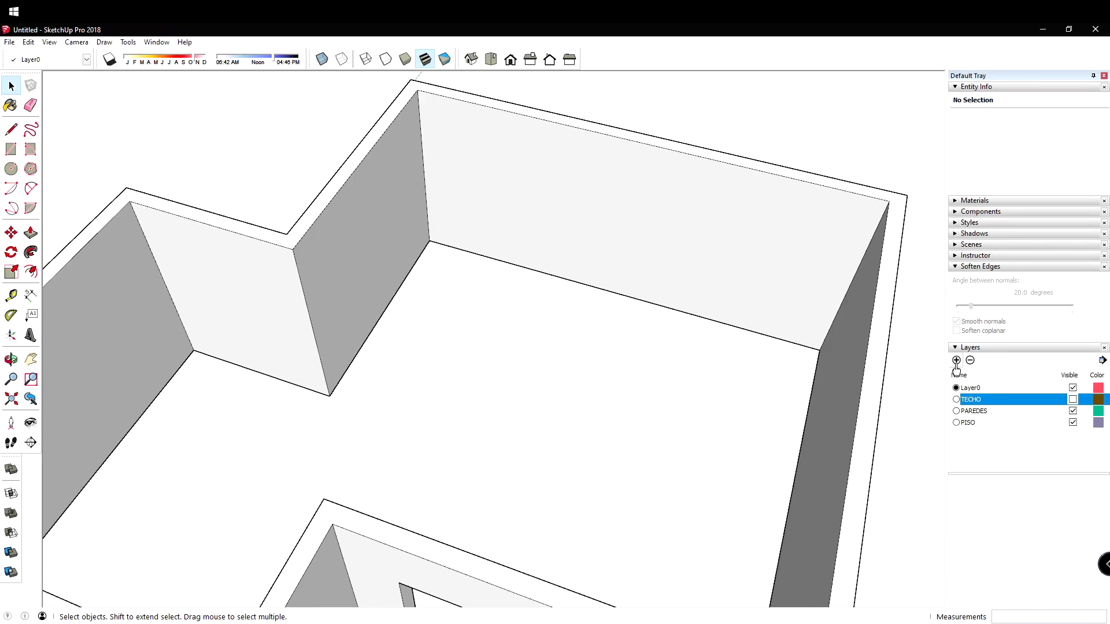
# Create a layer named MOBILIARIO and make it the current layer
pyautogui.click(956, 360)
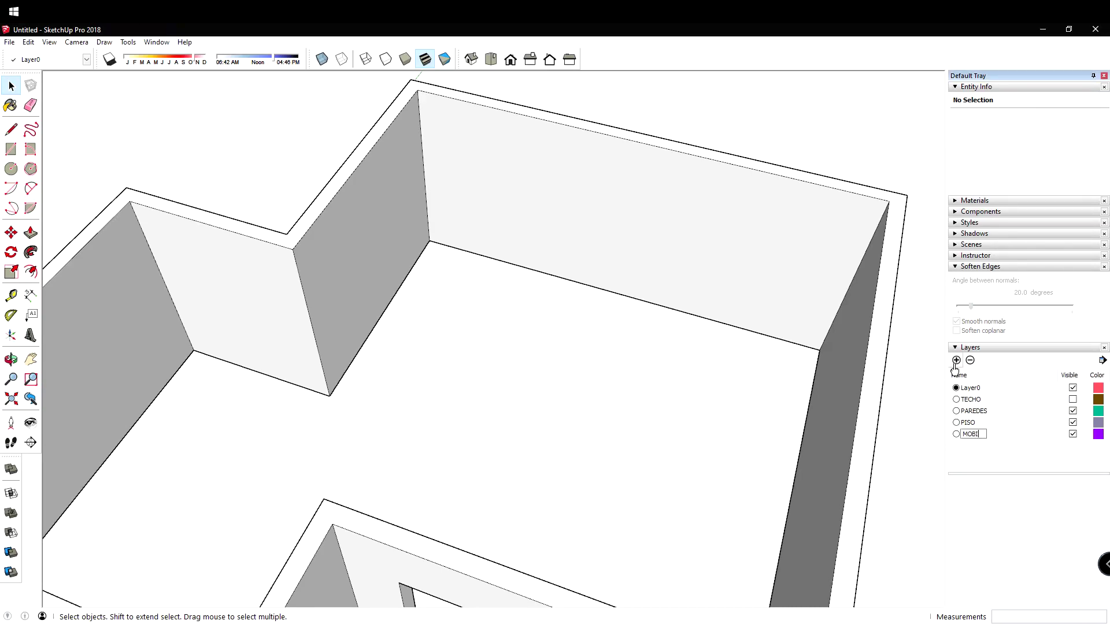
pyautogui.write('MOBILIARIO')
pyautogui.press('Return')
pyautogui.click(956, 436)
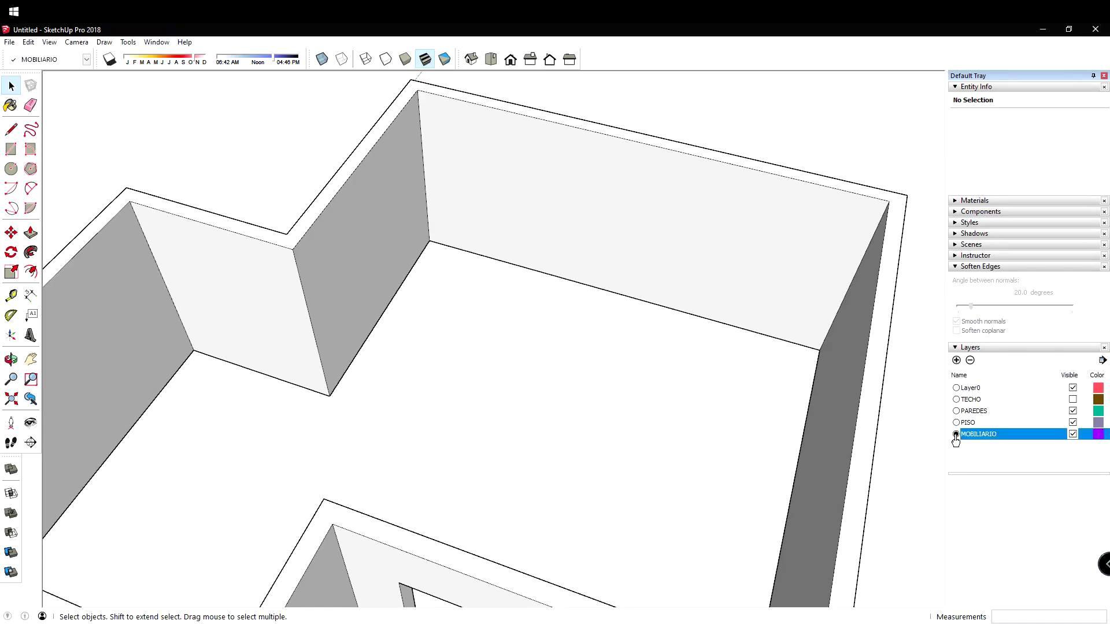
# Model a box on the floor near the larger room's back corner and make it a group
pyautogui.scroll(-2, 636, 425)
pyautogui.moveTo(633, 442); pyautogui.dragTo(639, 466, button='middle')
pyautogui.scroll(3, 636, 474)
pyautogui.press('r')
pyautogui.moveTo(466, 402)
pyautogui.mouseDown(button='middle')
pyautogui.moveTo(565, 389)
pyautogui.moveTo(547, 303)
pyautogui.mouseUp(button='middle')
pyautogui.click(489, 283)
pyautogui.click(564, 373)
pyautogui.press('p')
pyautogui.moveTo(545, 335); pyautogui.dragTo(535, 265)
pyautogui.press('space')
pyautogui.tripleClick(546, 254)
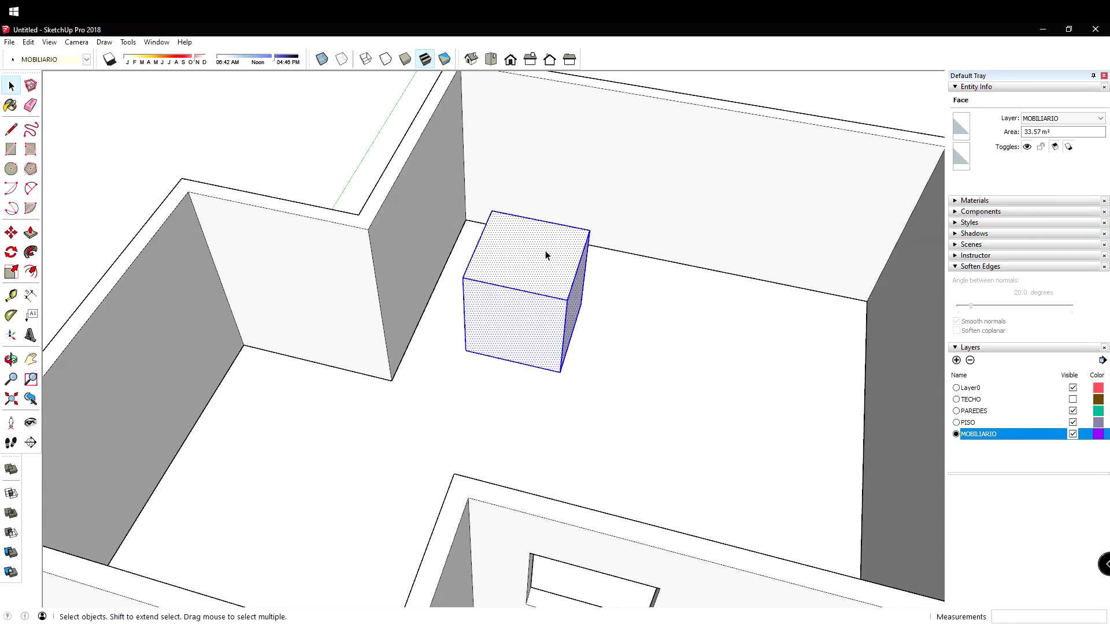
pyautogui.hotkey('ctrl', 'g')
# Try to copy the box group across the room
pyautogui.moveTo(501, 330); pyautogui.dragTo(543, 442, button='middle')
pyautogui.press('m')
pyautogui.press('ctrl')
pyautogui.click(564, 413)
pyautogui.click(763, 441)
pyautogui.hotkey('ctrl', 'z')
# Select the box group to check its layer assignment
pyautogui.press('space')
pyautogui.click(578, 363)
pyautogui.press('m')
pyautogui.press('space')
pyautogui.click(511, 487)
pyautogui.click(514, 412)
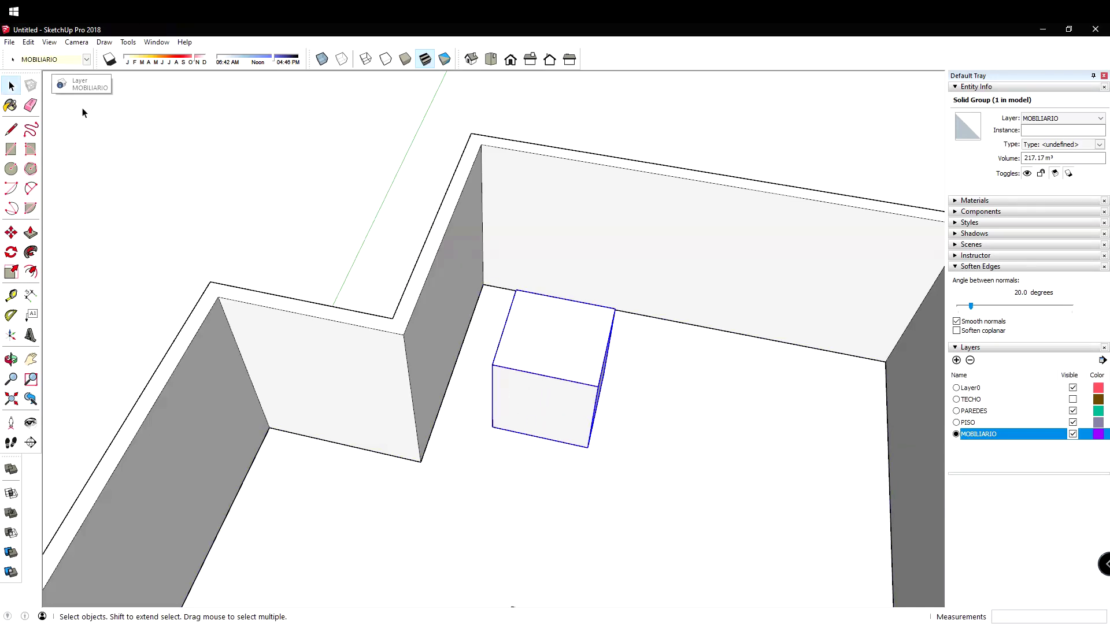
# Model a second, wider box on the floor beside the first one and make it a group
pyautogui.scroll(-3, 342, 335)
pyautogui.moveTo(408, 399); pyautogui.dragTo(456, 397, button='middle')
pyautogui.press('r')
pyautogui.scroll(2, 550, 453)
pyautogui.click(548, 351)
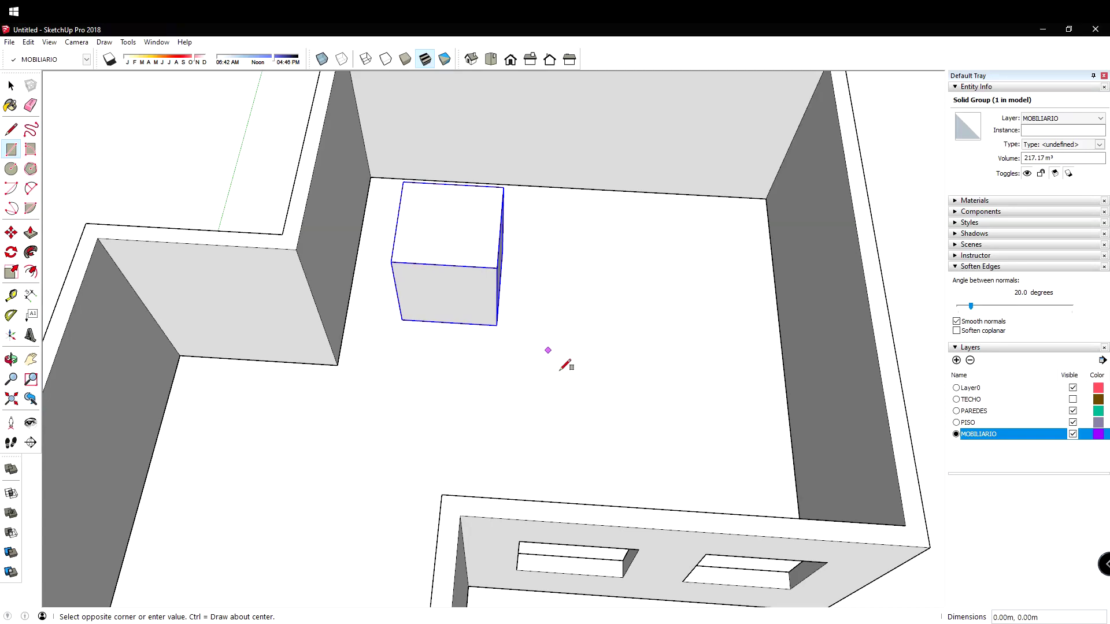
pyautogui.click(673, 436)
pyautogui.moveTo(595, 404); pyautogui.dragTo(594, 383, button='middle')
pyautogui.press('p')
pyautogui.moveTo(611, 408); pyautogui.dragTo(601, 319)
pyautogui.press('space')
pyautogui.tripleClick(617, 307)
pyautogui.hotkey('ctrl', 'g')
pyautogui.moveTo(607, 375); pyautogui.dragTo(658, 334, button='middle')
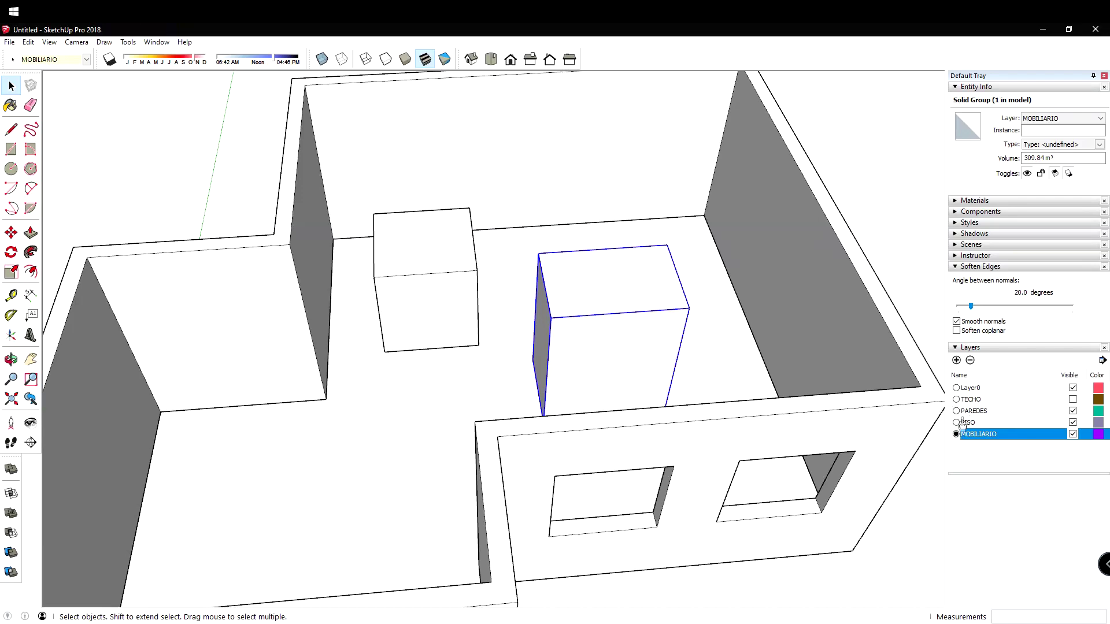
# Make PISO the current layer and model a box on the ground outside the building, selecting all its geometry
pyautogui.scroll(-2, 654, 405)
pyautogui.moveTo(648, 404); pyautogui.dragTo(555, 378, button='middle')
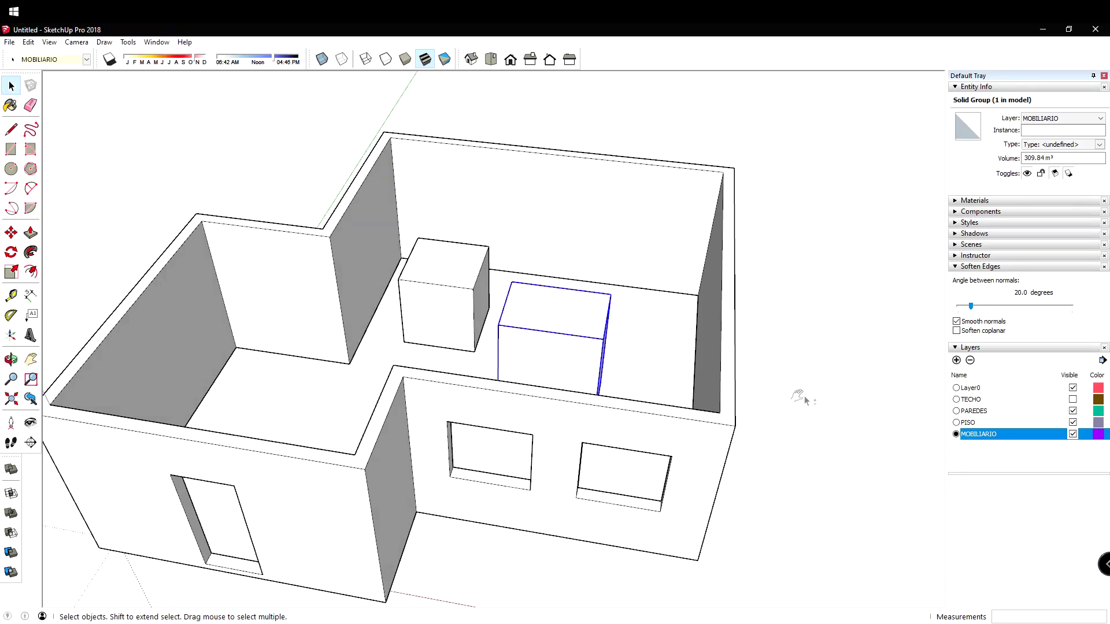
pyautogui.click(956, 422)
pyautogui.moveTo(722, 422); pyautogui.dragTo(632, 458, button='middle')
pyautogui.press('r')
pyautogui.click(744, 401)
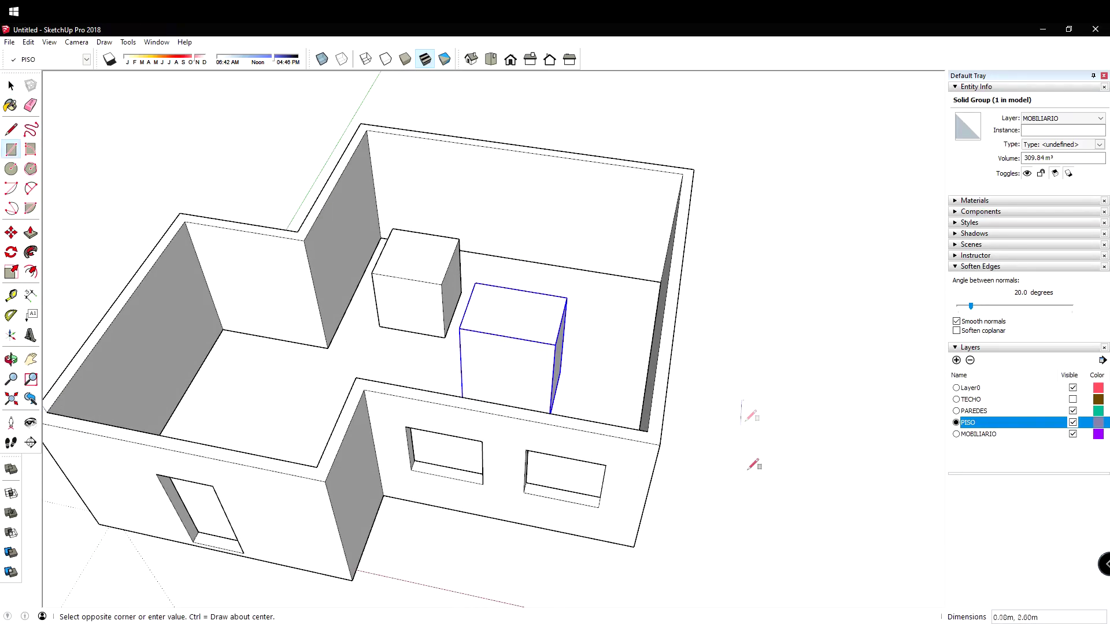
pyautogui.click(905, 538)
pyautogui.moveTo(841, 513); pyautogui.dragTo(679, 418, button='middle')
pyautogui.press('p')
pyautogui.click(744, 448)
pyautogui.click(737, 393)
pyautogui.press('space')
pyautogui.tripleClick(734, 390)
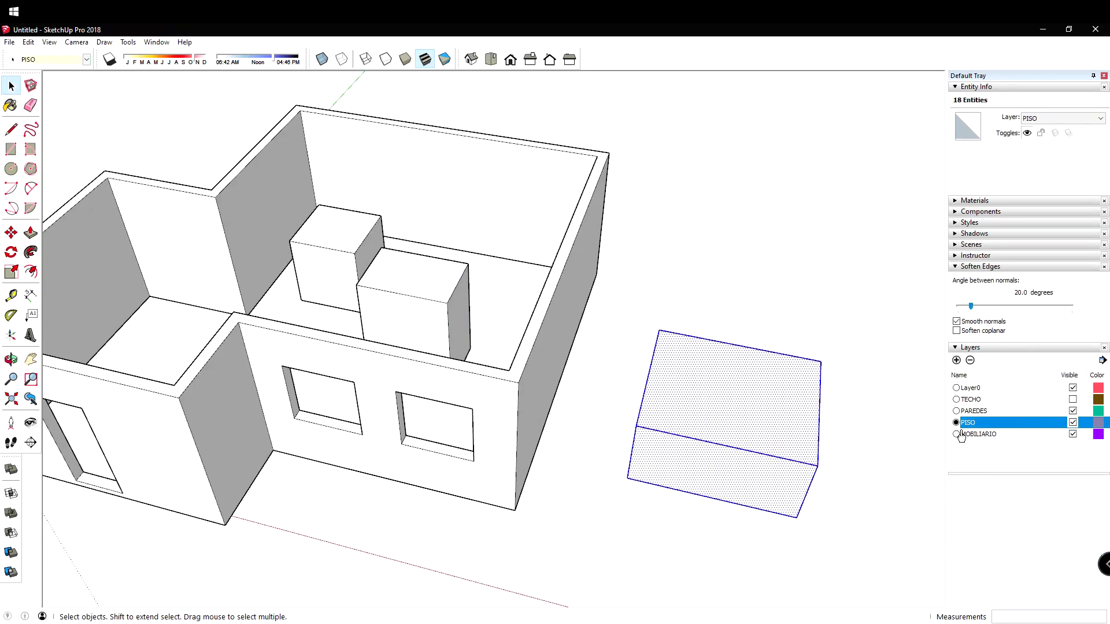
# Try to hide the PISO layer while it is the current layer
pyautogui.moveTo(918, 445); pyautogui.dragTo(605, 395, button='middle')
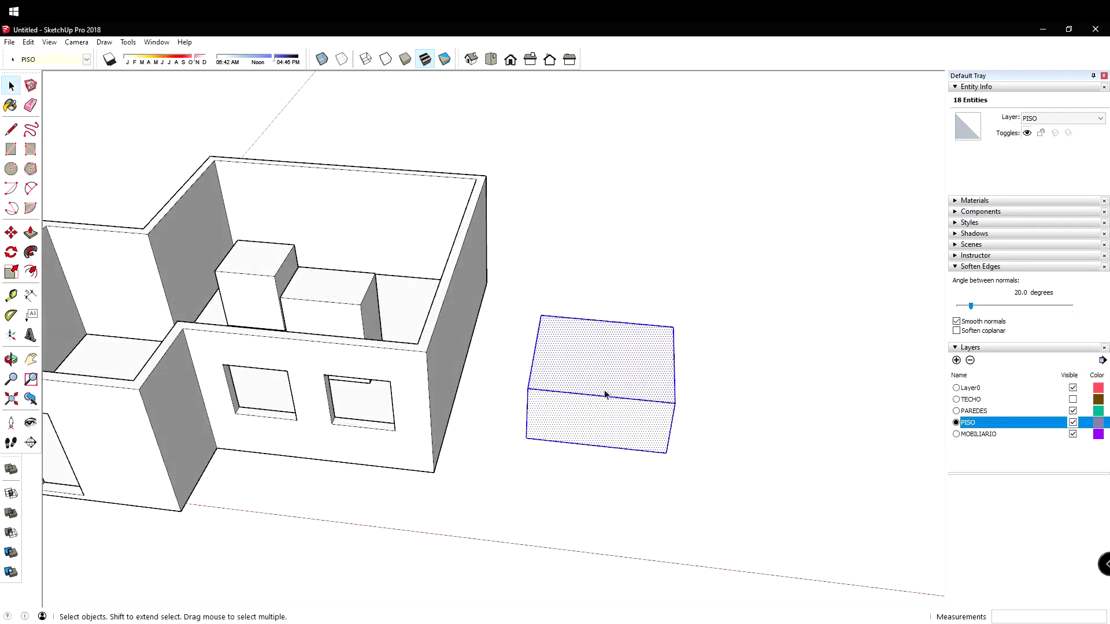
pyautogui.click(1073, 424)
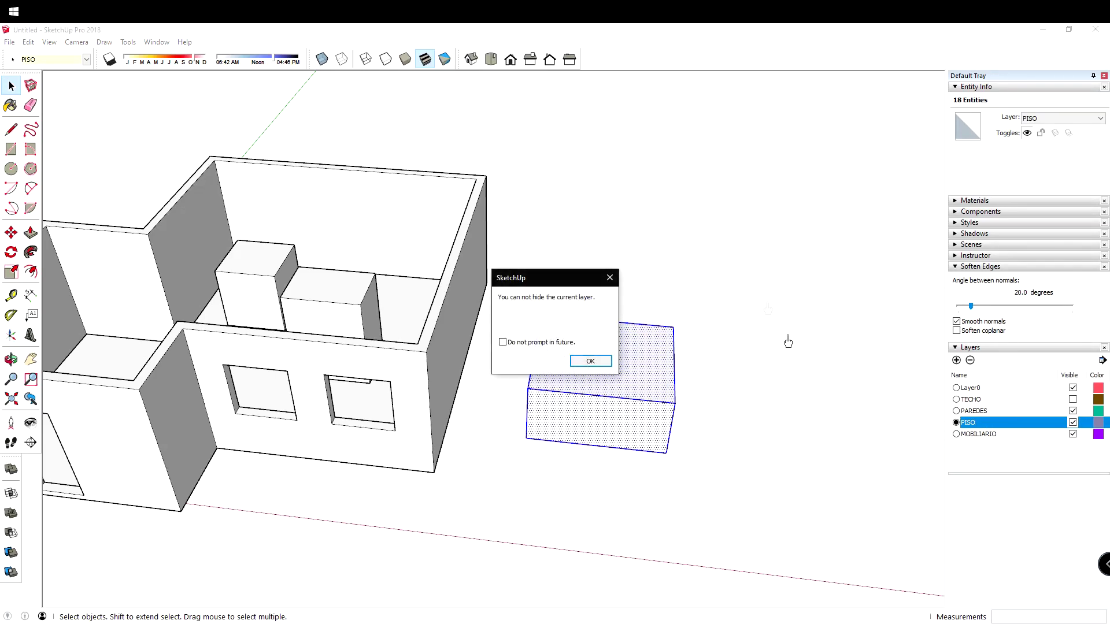
pyautogui.click(610, 278)
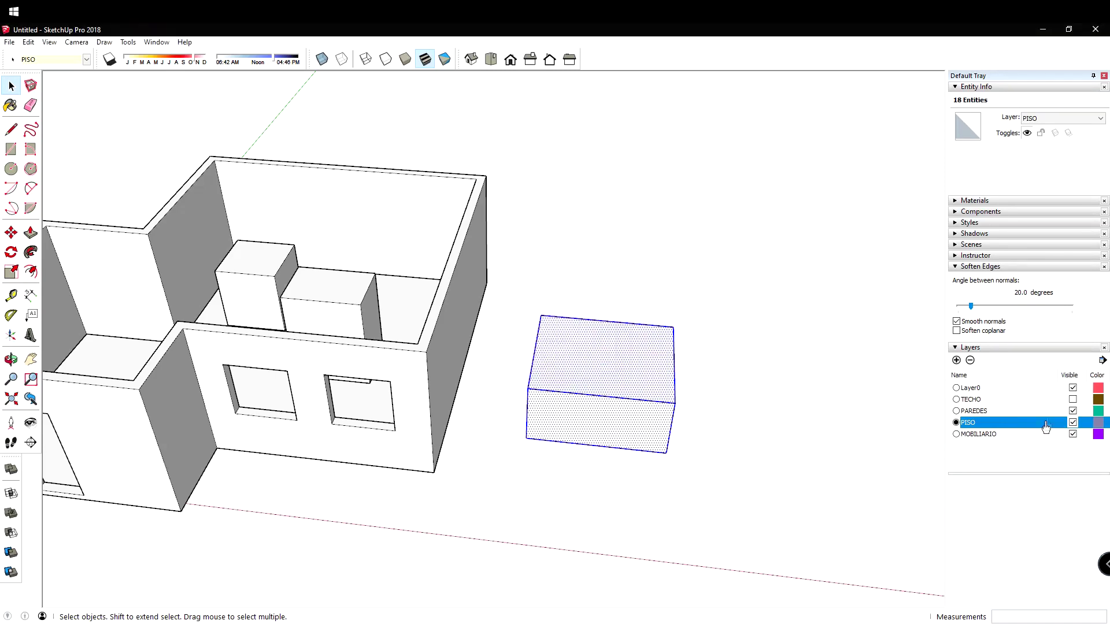
# Switch the visibility of the PAREDES and MOBILIARIO layers off and back on, one after the other
pyautogui.click(1073, 411)
pyautogui.click(1073, 411)
pyautogui.click(1073, 434)
pyautogui.click(1073, 434)
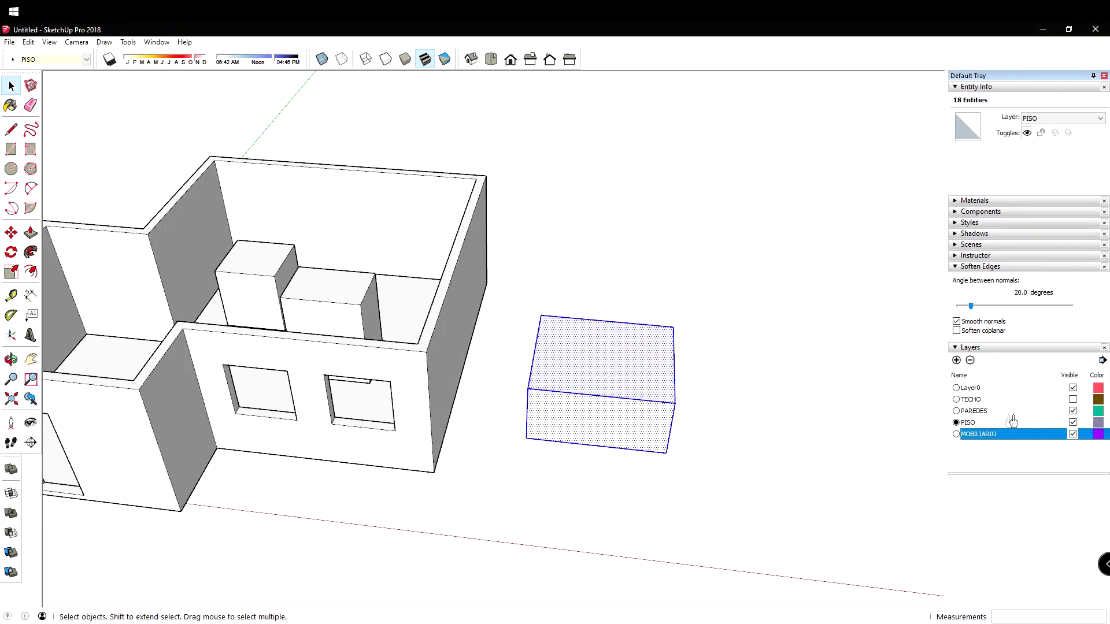
# Make Layer0 the current layer and delete the box outside the building
pyautogui.moveTo(648, 426); pyautogui.dragTo(734, 420, button='middle')
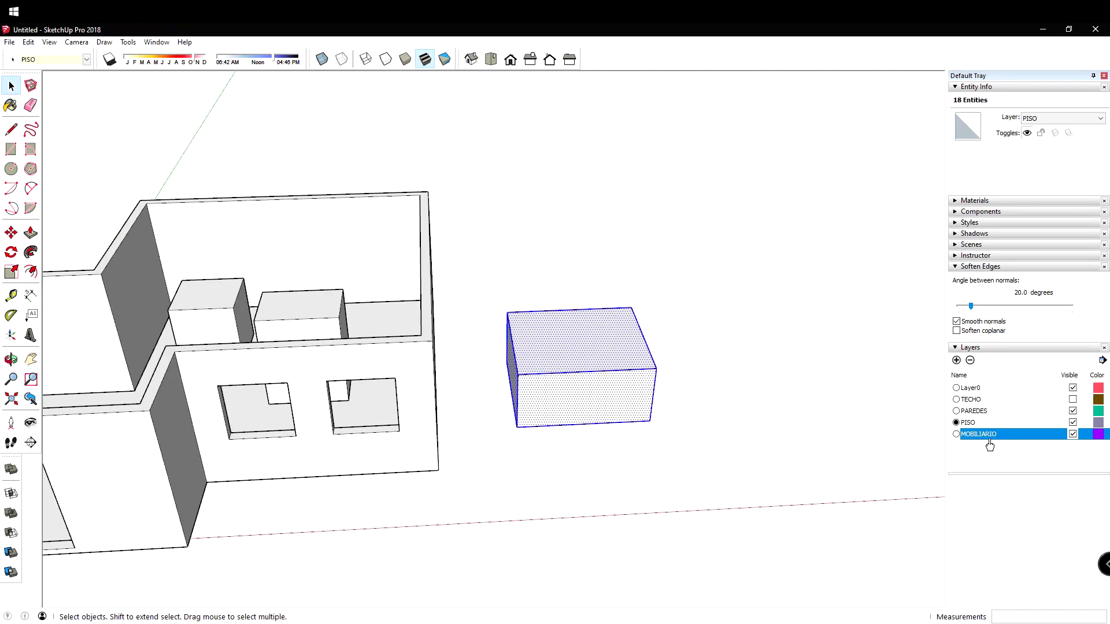
pyautogui.click(957, 389)
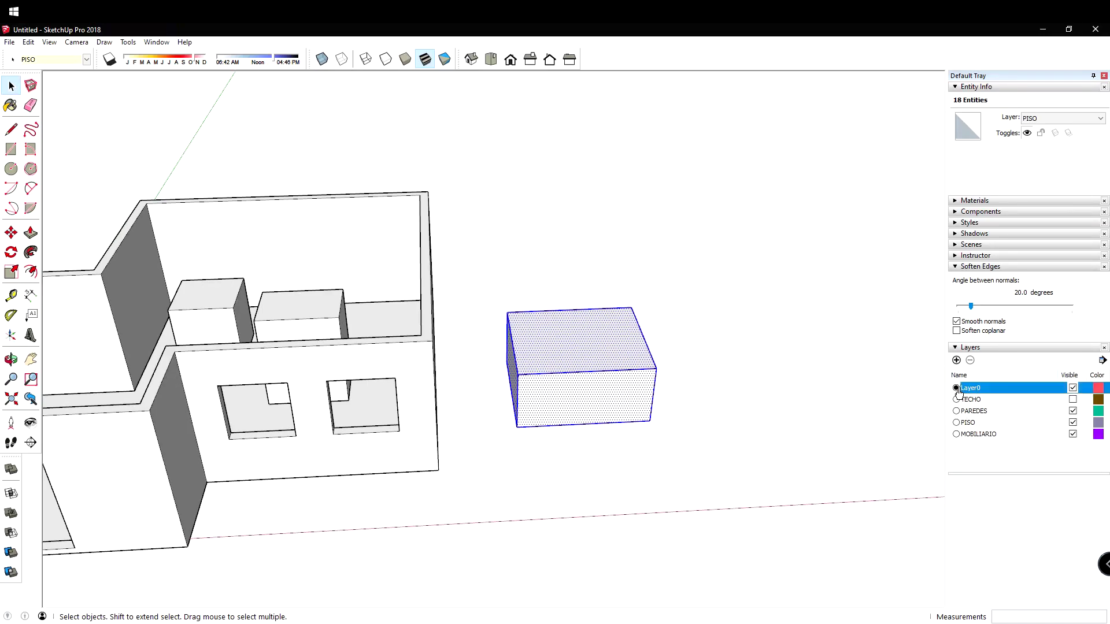
pyautogui.press('Delete')
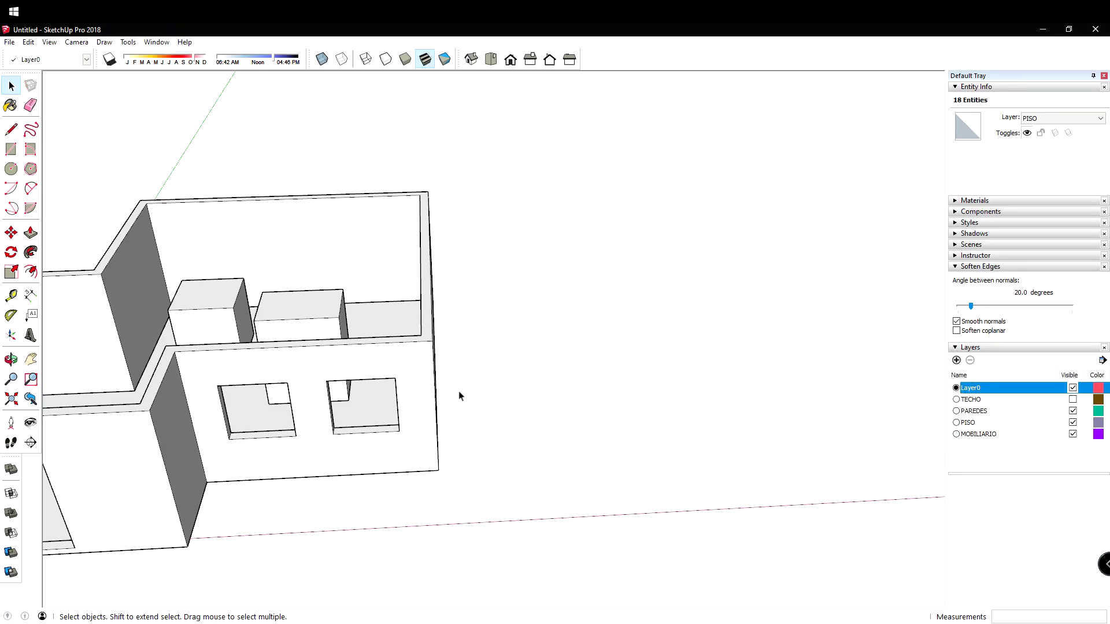
# Examine the roofless building and its two interior boxes from several angles
pyautogui.moveTo(459, 391); pyautogui.dragTo(364, 406, button='middle')
pyautogui.scroll(-5, 364, 407)
pyautogui.scroll(3, 405, 365)
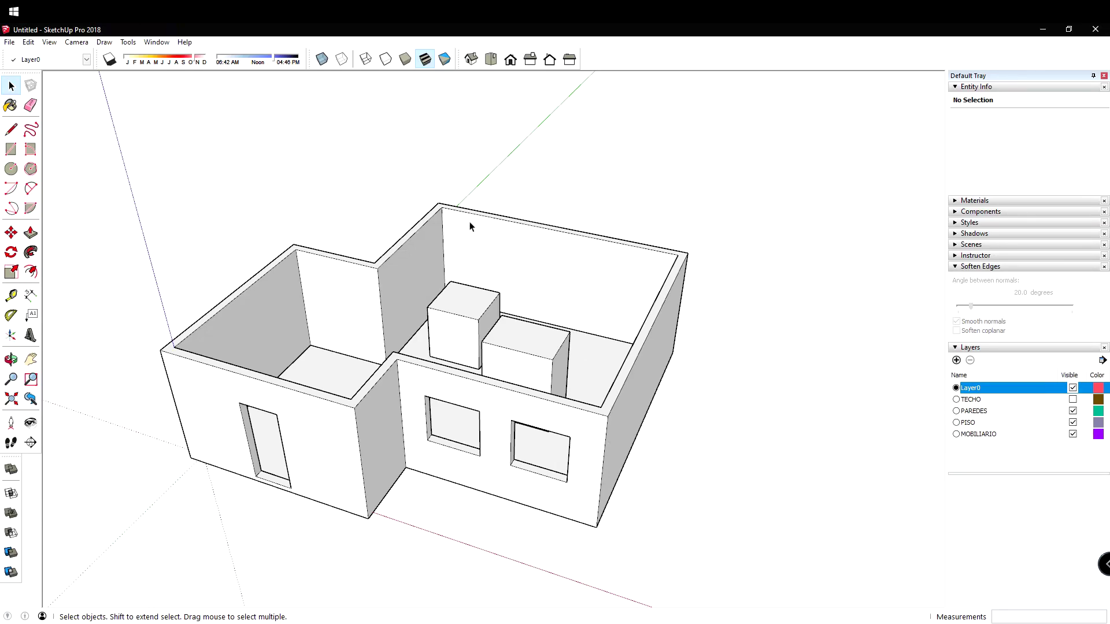
pyautogui.scroll(-1, 675, 404)
pyautogui.moveTo(674, 408); pyautogui.dragTo(691, 318, button='middle')
pyautogui.scroll(4, 608, 361)
pyautogui.moveTo(607, 361); pyautogui.dragTo(593, 367, button='middle')
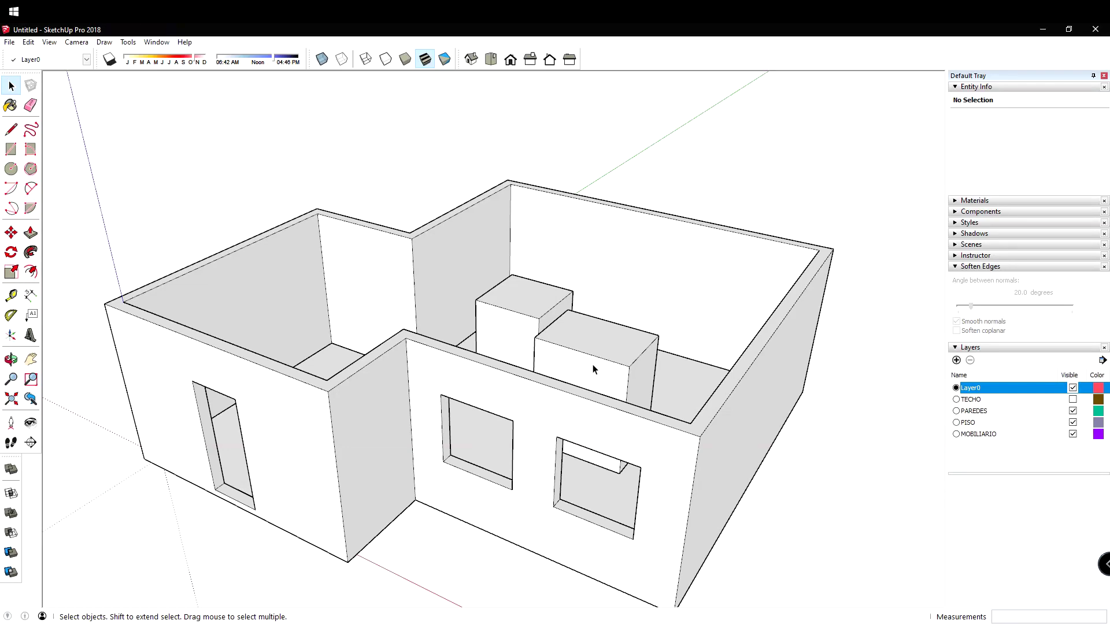
pyautogui.scroll(-2, 592, 364)
pyautogui.moveTo(592, 364); pyautogui.dragTo(634, 315, button='middle')
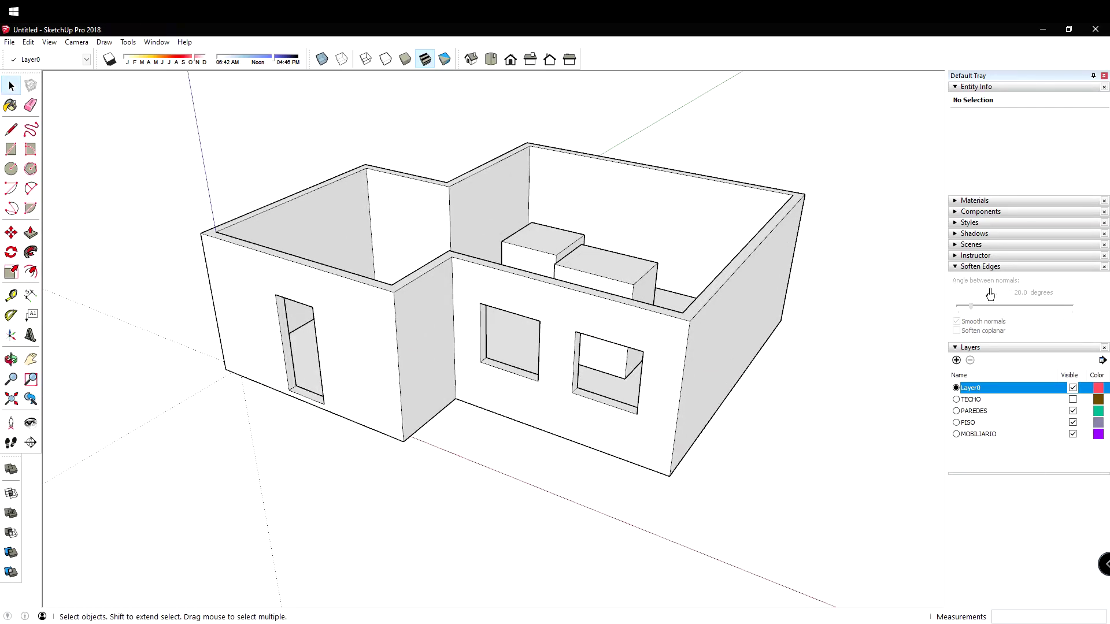
pyautogui.moveTo(606, 231); pyautogui.dragTo(777, 463, button='middle')
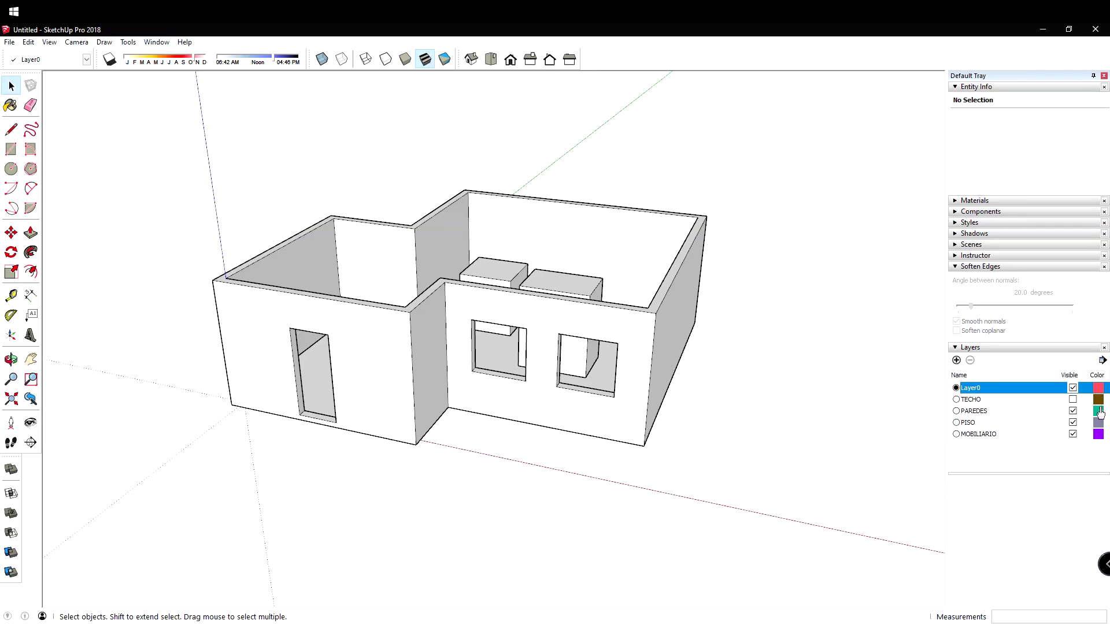
pyautogui.moveTo(823, 390); pyautogui.dragTo(733, 404, button='middle')
pyautogui.scroll(5, 597, 344)
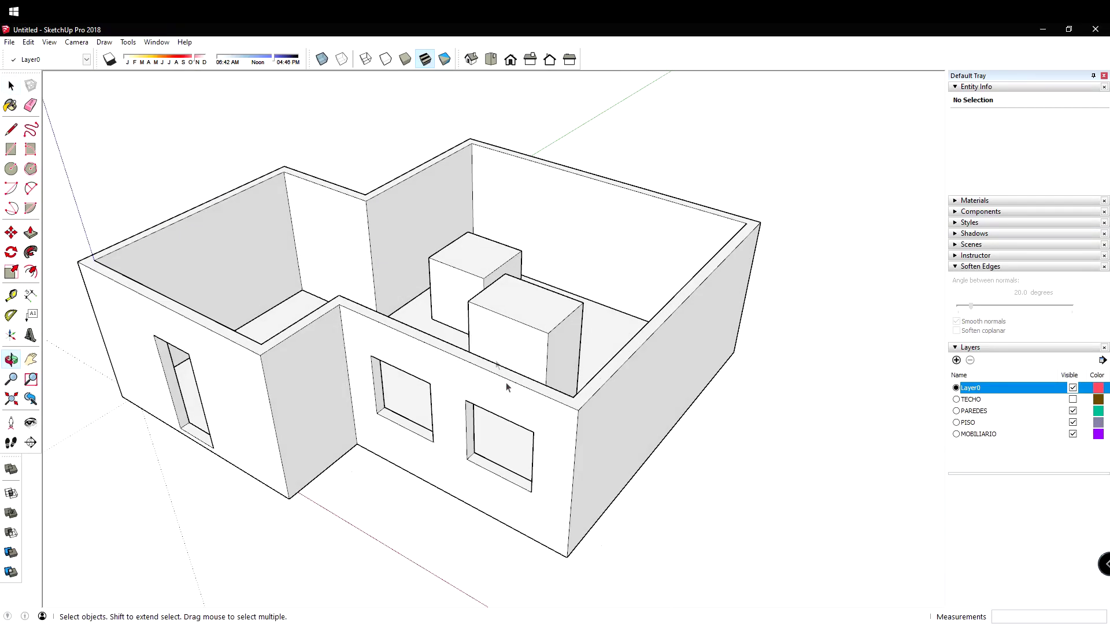
pyautogui.keyDown('shift'); pyautogui.moveTo(161, 331); pyautogui.dragTo(474, 297, button='middle'); pyautogui.keyUp('shift')
# Make the TECHO layer visible again and select the roof slab
pyautogui.moveTo(553, 352); pyautogui.dragTo(498, 315, button='middle')
pyautogui.click(1073, 399)
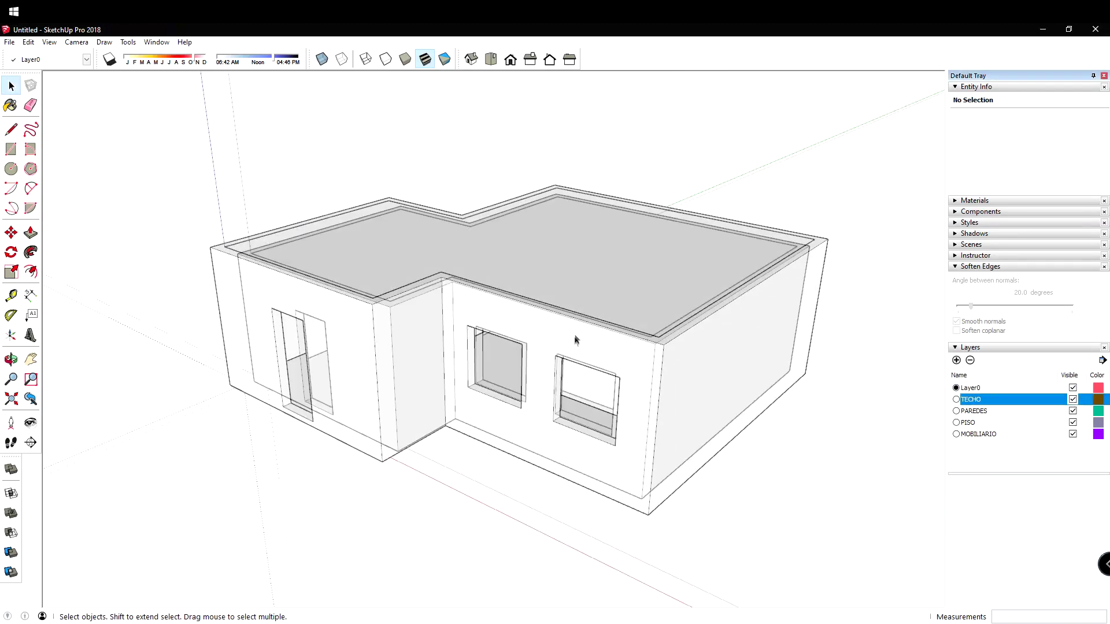
pyautogui.moveTo(575, 340); pyautogui.dragTo(557, 290, button='middle')
pyautogui.moveTo(582, 364); pyautogui.dragTo(511, 364, button='middle')
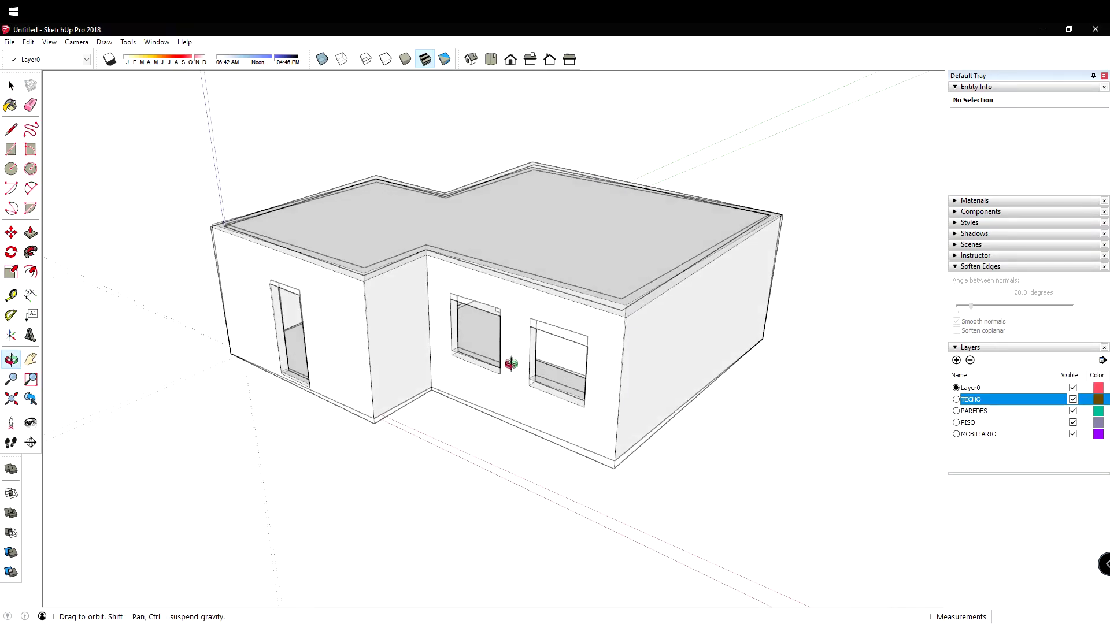
pyautogui.click(563, 237)
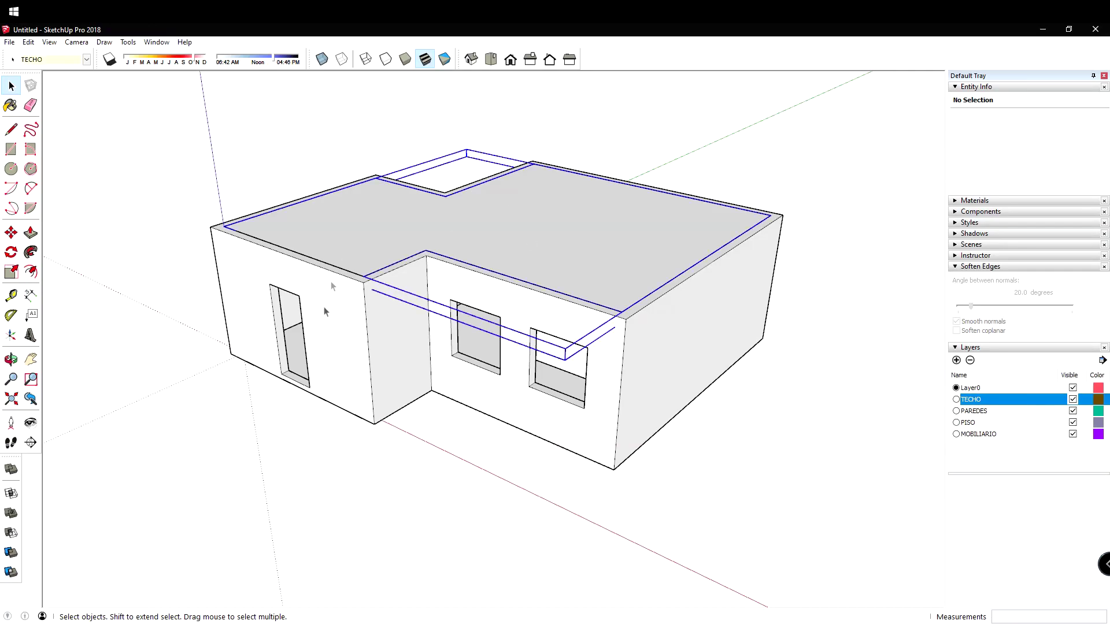
# Select the walls and the floor slab in turn to check the layer each one belongs to
pyautogui.click(326, 312)
pyautogui.moveTo(666, 359); pyautogui.dragTo(595, 168, button='middle')
pyautogui.click(585, 367)
pyautogui.moveTo(585, 366); pyautogui.dragTo(578, 431, button='middle')
pyautogui.scroll(3, 634, 407)
pyautogui.moveTo(634, 408); pyautogui.dragTo(661, 228, button='middle')
pyautogui.scroll(4, 671, 282)
pyautogui.scroll(-5, 671, 282)
pyautogui.moveTo(670, 282); pyautogui.dragTo(659, 376, button='middle')
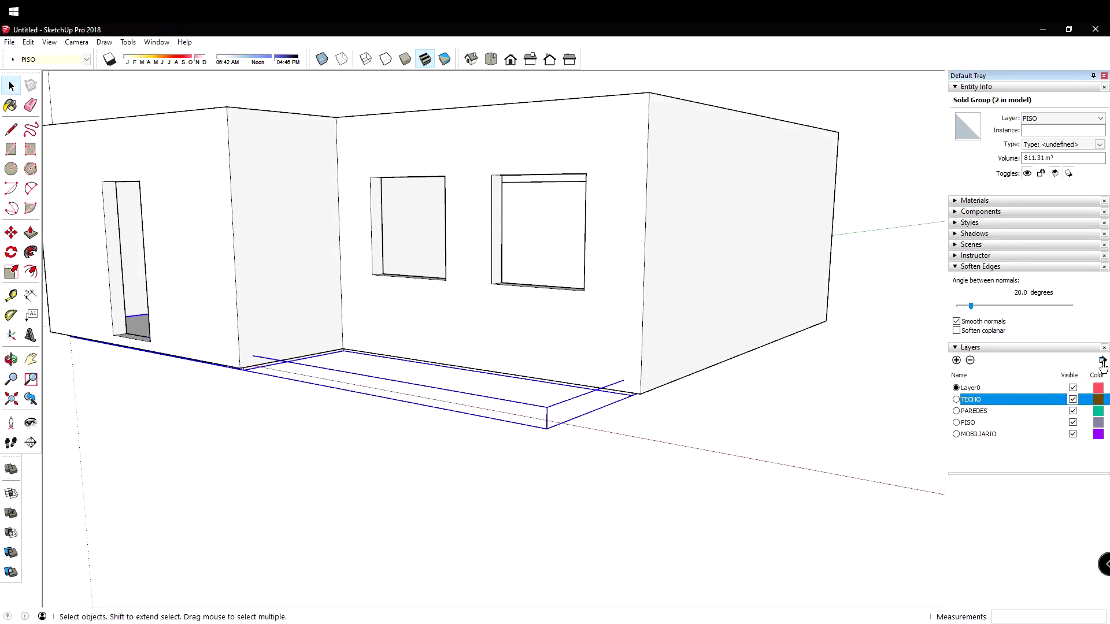
# Undock the tray over the drawing area and turn on Color by layer for the building
pyautogui.moveTo(1038, 85); pyautogui.dragTo(895, 95)
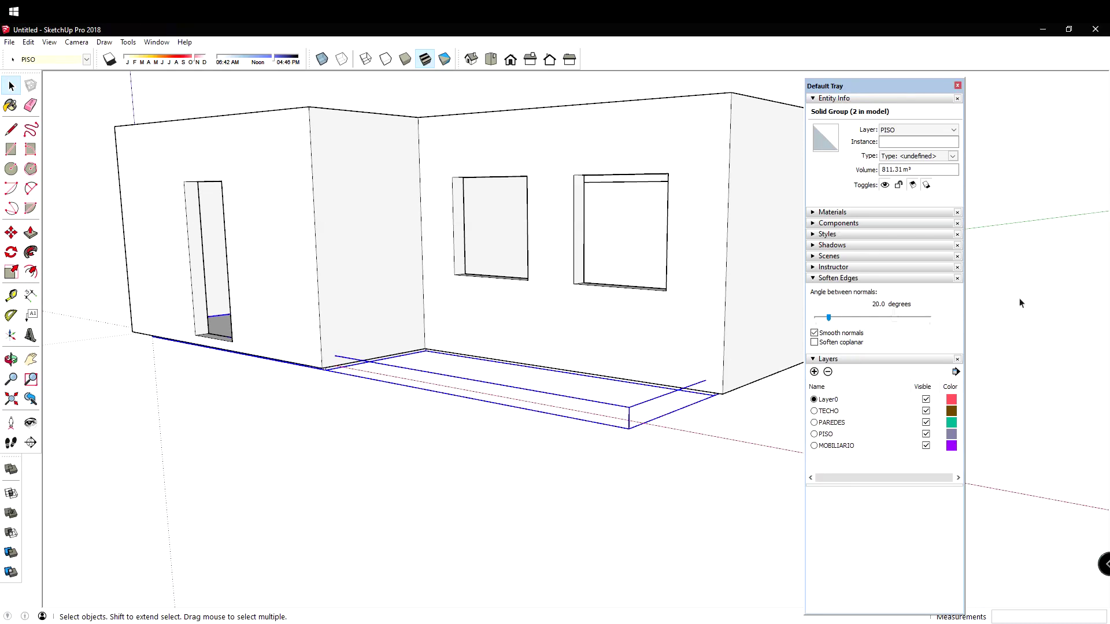
pyautogui.click(956, 372)
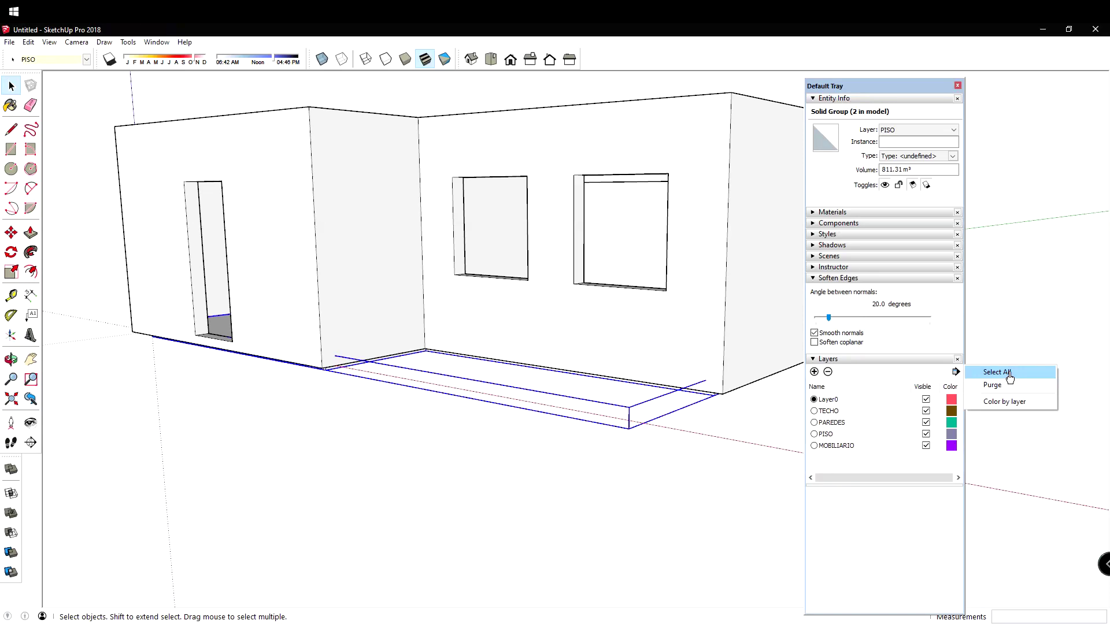
pyautogui.click(1010, 407)
pyautogui.moveTo(738, 401); pyautogui.dragTo(781, 471, button='middle')
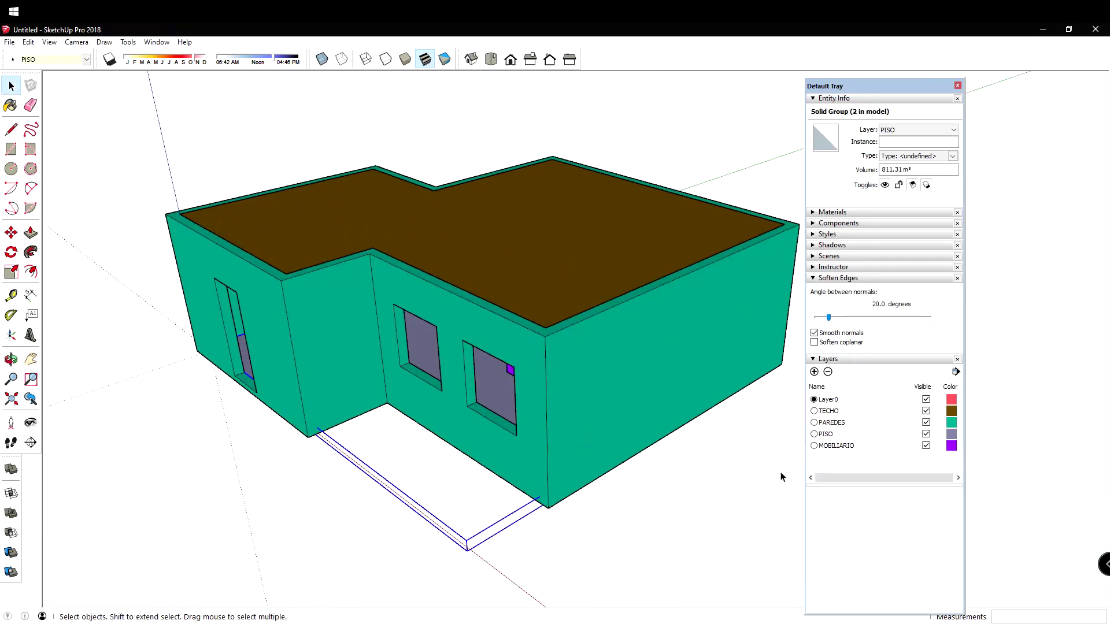
pyautogui.moveTo(429, 359); pyautogui.dragTo(874, 442, button='middle')
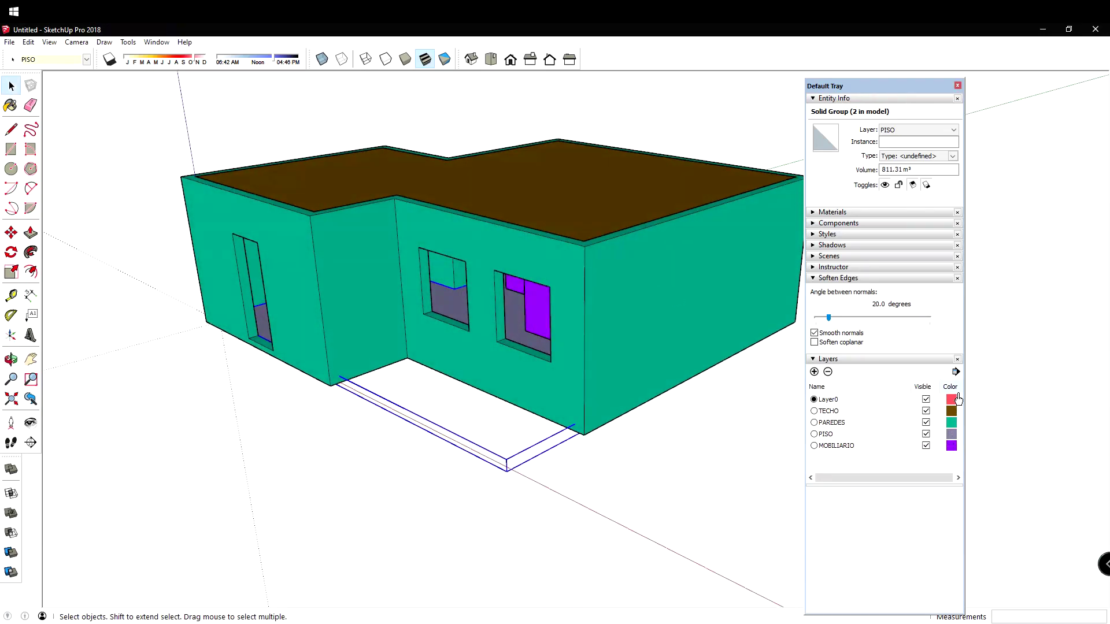
pyautogui.moveTo(723, 420); pyautogui.dragTo(600, 431, button='middle')
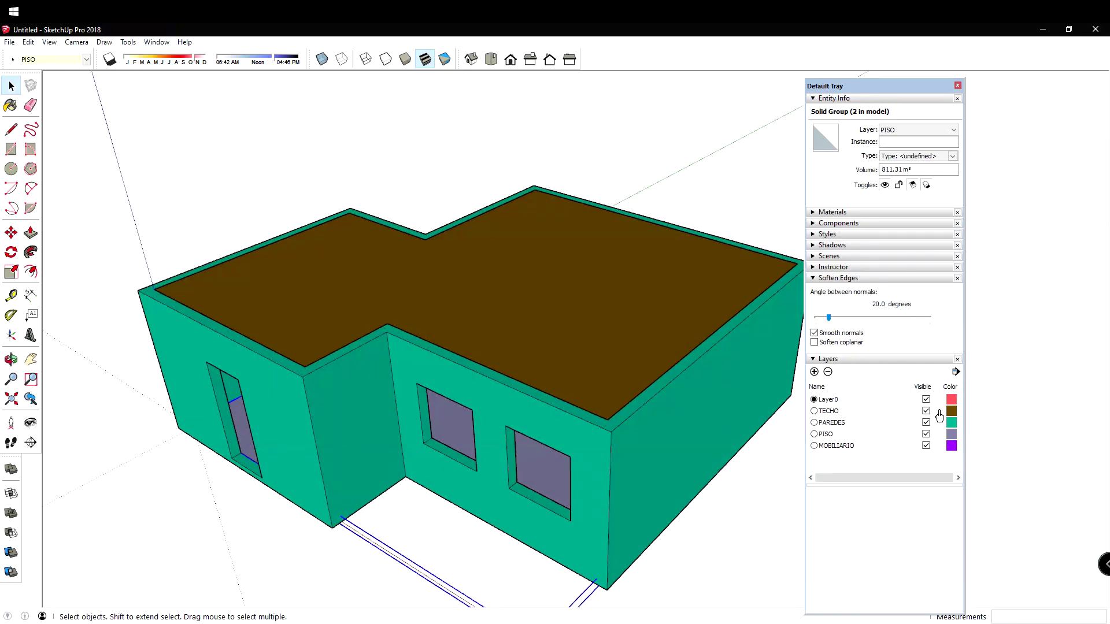
# Hide the TECHO layer, inspect the layer-coloured interior and select the walls
pyautogui.click(926, 411)
pyautogui.moveTo(590, 376); pyautogui.dragTo(647, 428, button='middle')
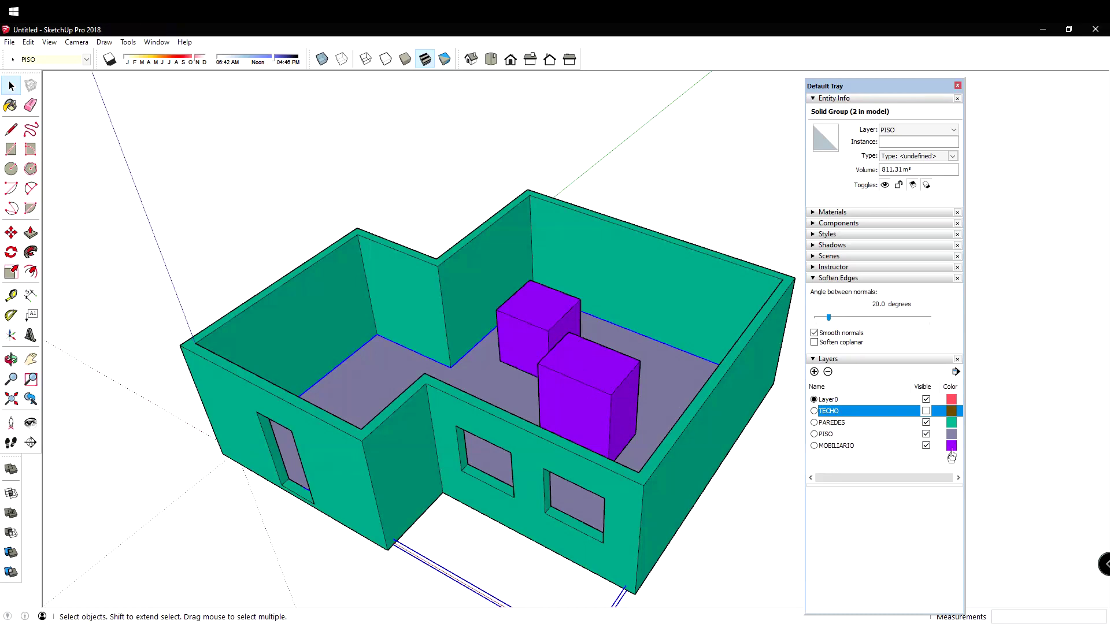
pyautogui.moveTo(728, 405); pyautogui.dragTo(695, 374, button='middle')
pyautogui.click(661, 311)
pyautogui.moveTo(681, 393); pyautogui.dragTo(567, 330, button='middle')
pyautogui.scroll(3, 677, 374)
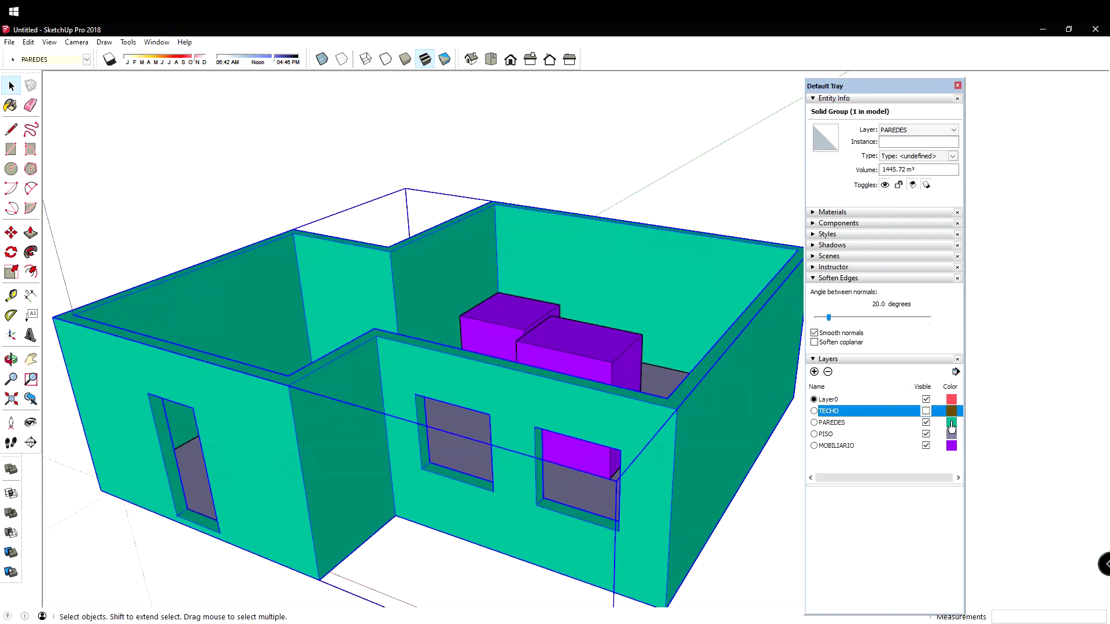
pyautogui.moveTo(512, 389); pyautogui.dragTo(636, 354, button='middle')
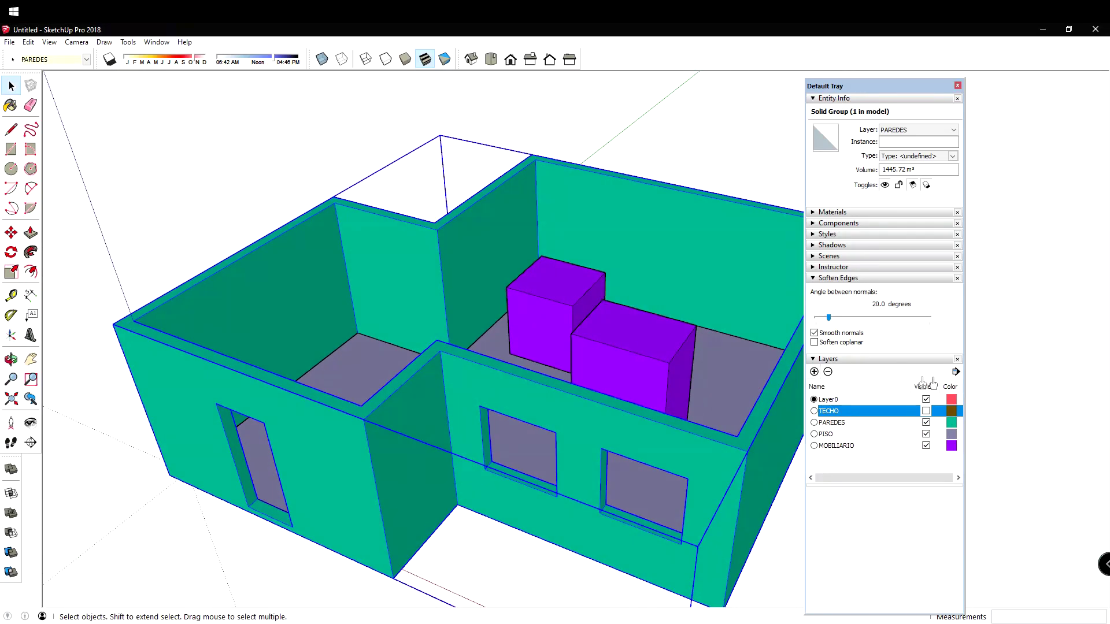
# Turn off Color by layer and look at the walls and interior boxes in their normal colours
pyautogui.click(956, 371)
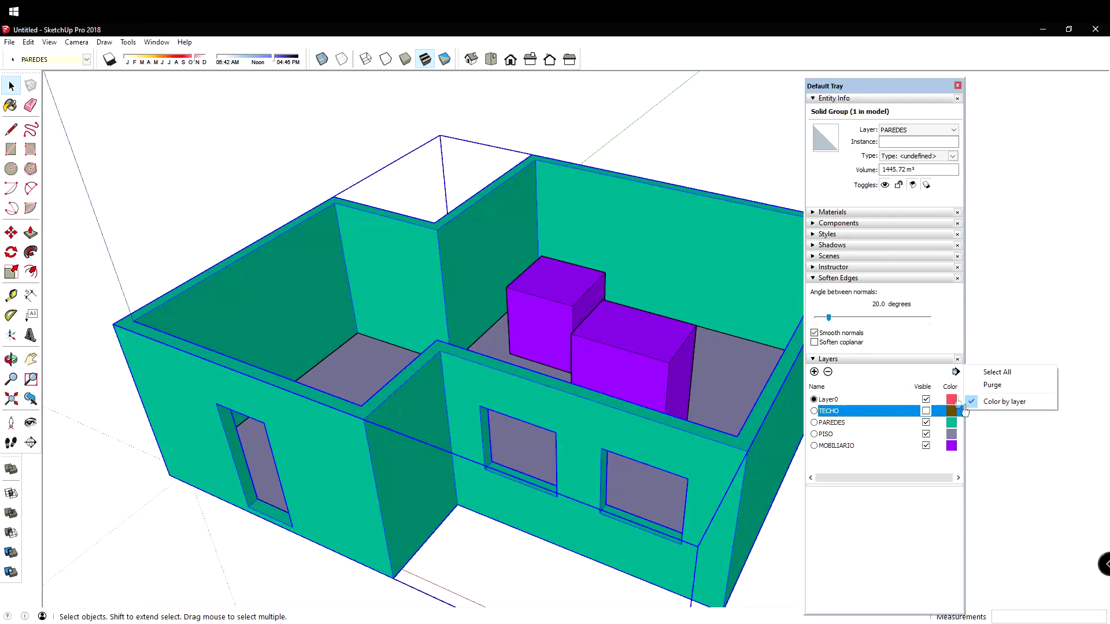
pyautogui.click(999, 402)
pyautogui.moveTo(664, 370); pyautogui.dragTo(325, 352, button='middle')
pyautogui.scroll(-1, 325, 352)
pyautogui.moveTo(498, 411); pyautogui.dragTo(488, 359, button='middle')
pyautogui.scroll(3, 497, 361)
pyautogui.moveTo(564, 393); pyautogui.dragTo(659, 426, button='middle')
pyautogui.scroll(2, 659, 426)
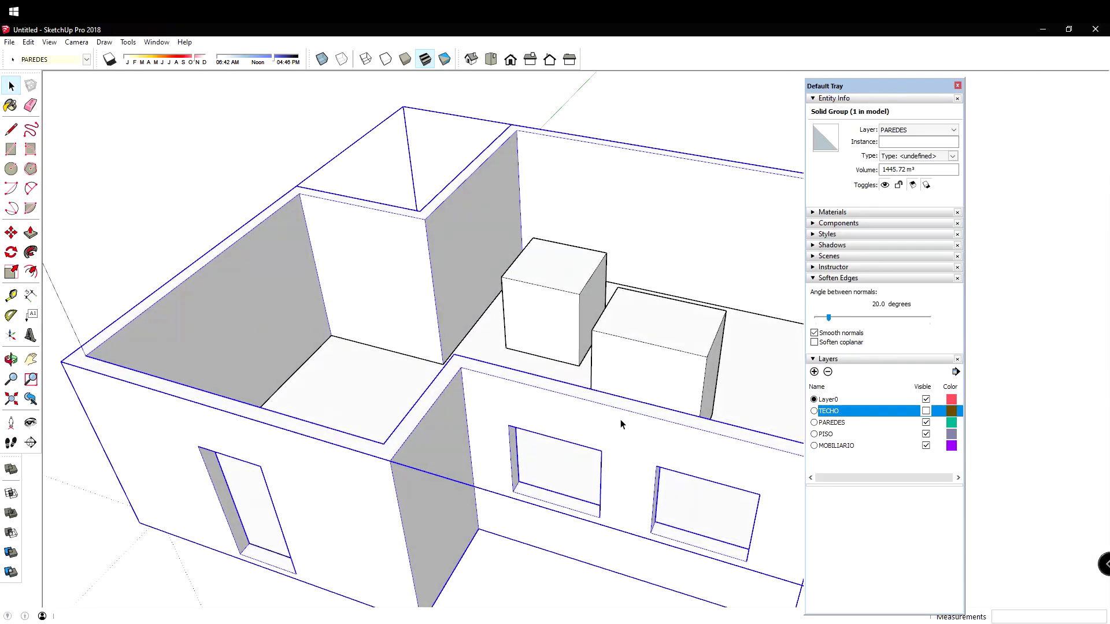
# Run a purge of unused layers and select the interior boxes to check their layer
pyautogui.click(956, 373)
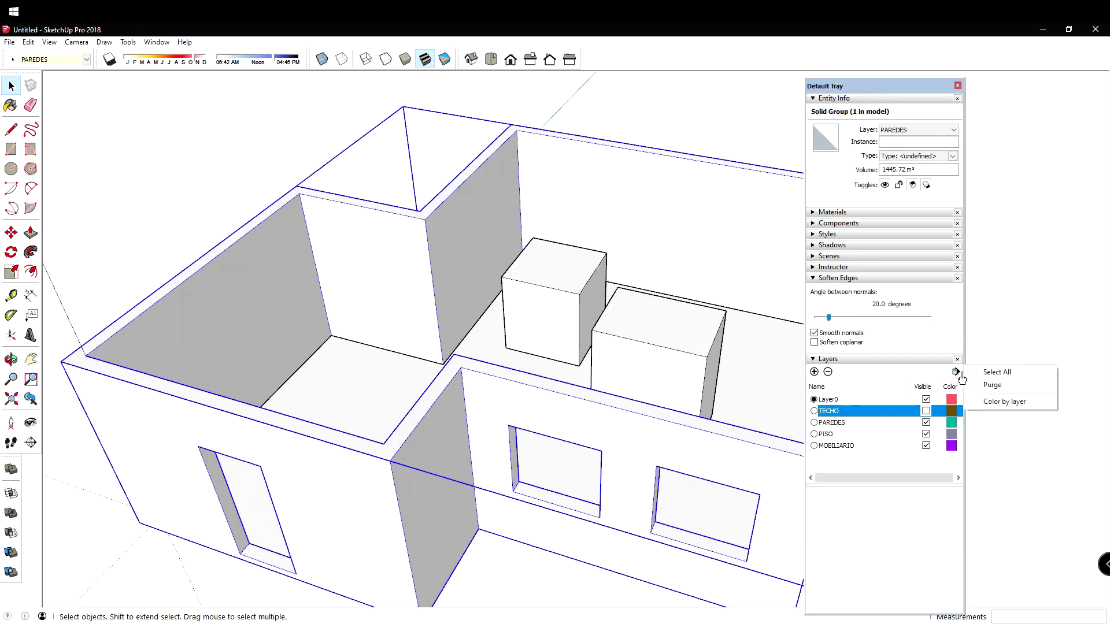
pyautogui.click(1003, 388)
pyautogui.click(558, 338)
pyautogui.moveTo(726, 257); pyautogui.dragTo(574, 327, button='middle')
pyautogui.click(574, 328)
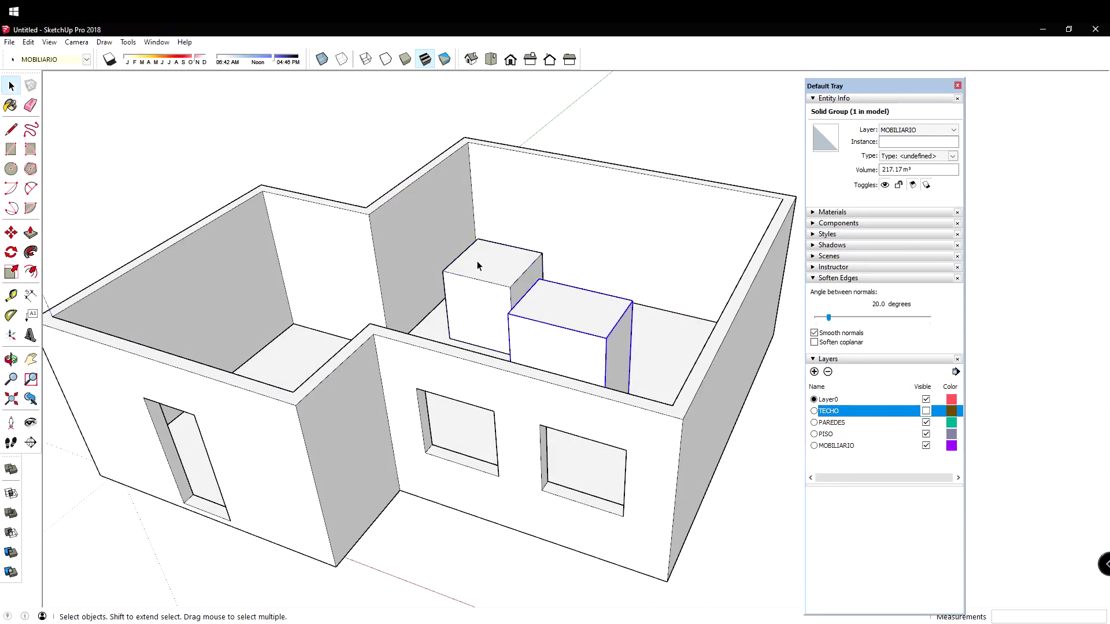
pyautogui.moveTo(430, 313); pyautogui.dragTo(509, 367, button='middle')
pyautogui.scroll(3, 515, 303)
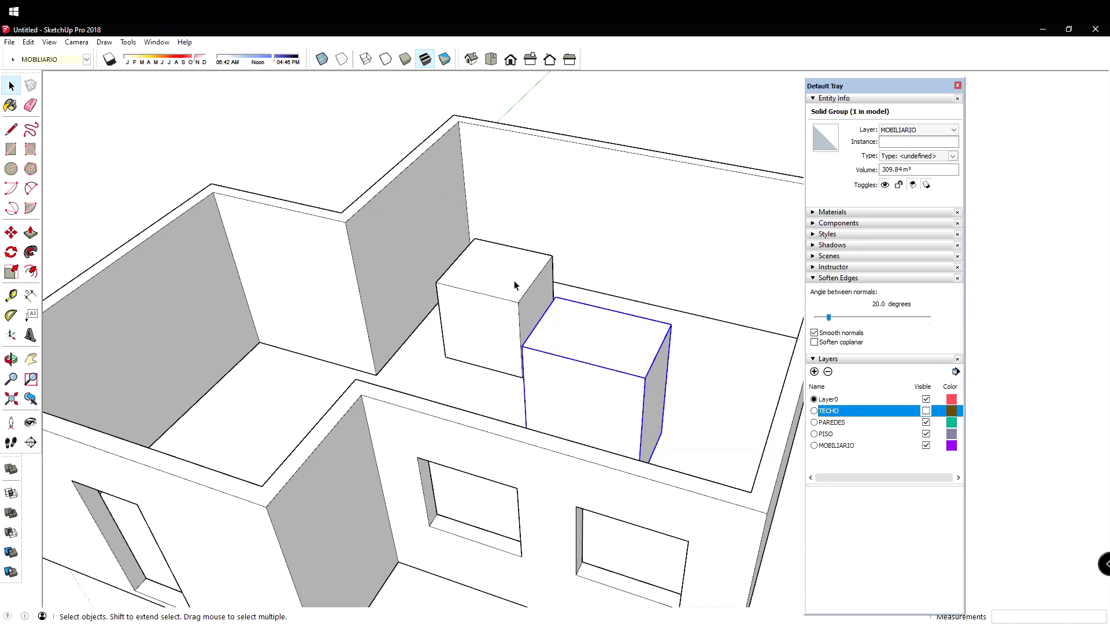
# Delete both boxes inside the building
pyautogui.press('Delete')
pyautogui.click(509, 275)
pyautogui.press('Delete')
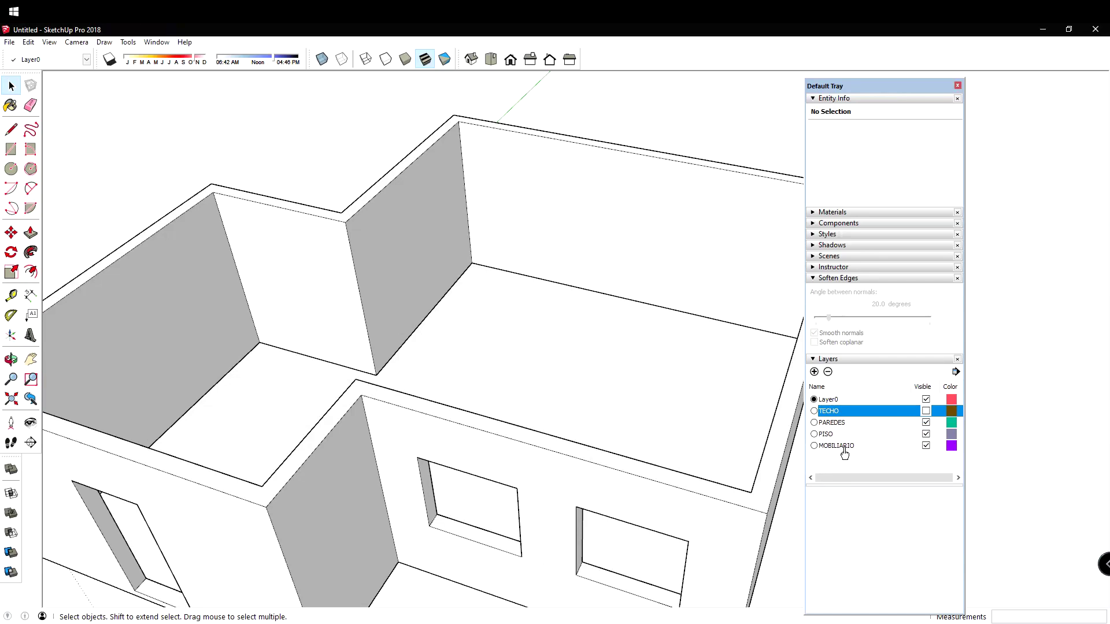
# Purge the empty MOBILIARIO layer from the layer list
pyautogui.click(956, 371)
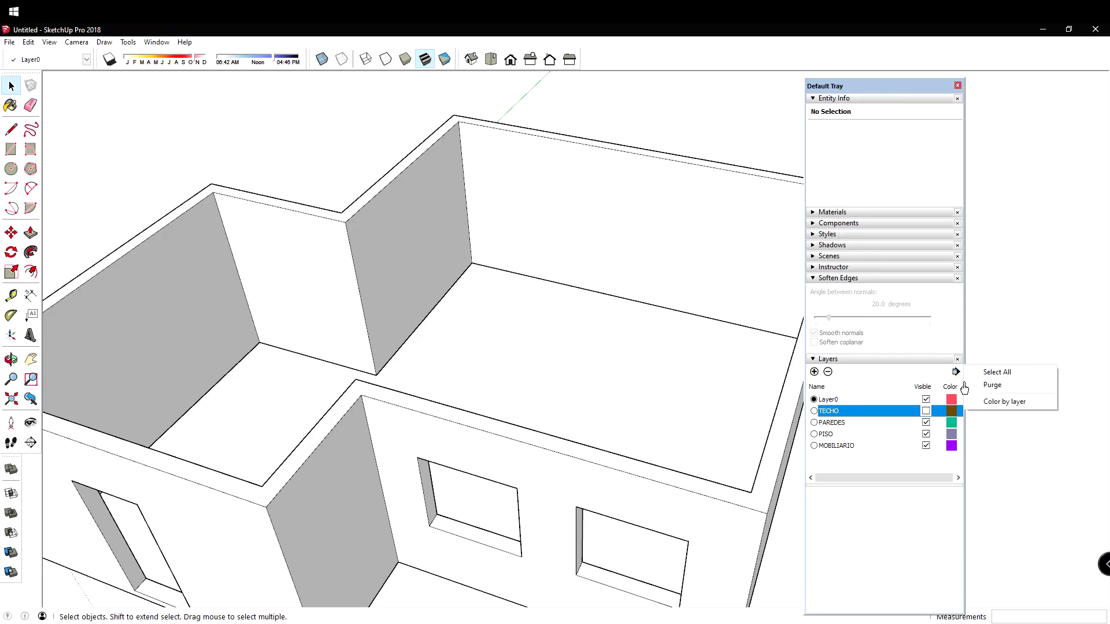
pyautogui.click(999, 389)
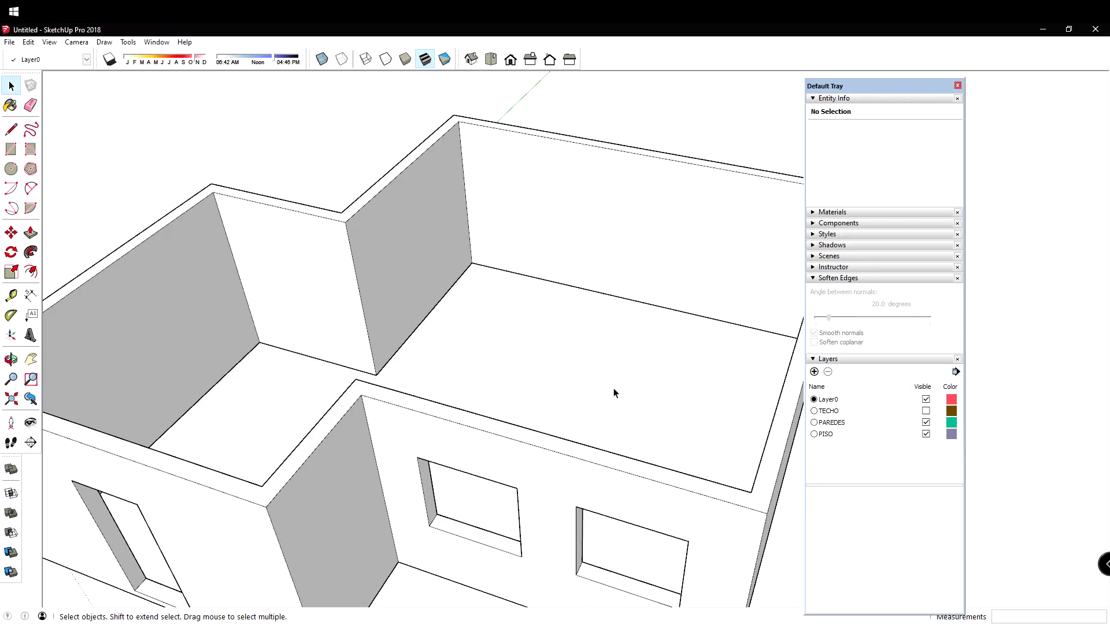
pyautogui.moveTo(609, 397); pyautogui.dragTo(735, 435, button='middle')
pyautogui.moveTo(585, 393); pyautogui.dragTo(716, 365, button='middle')
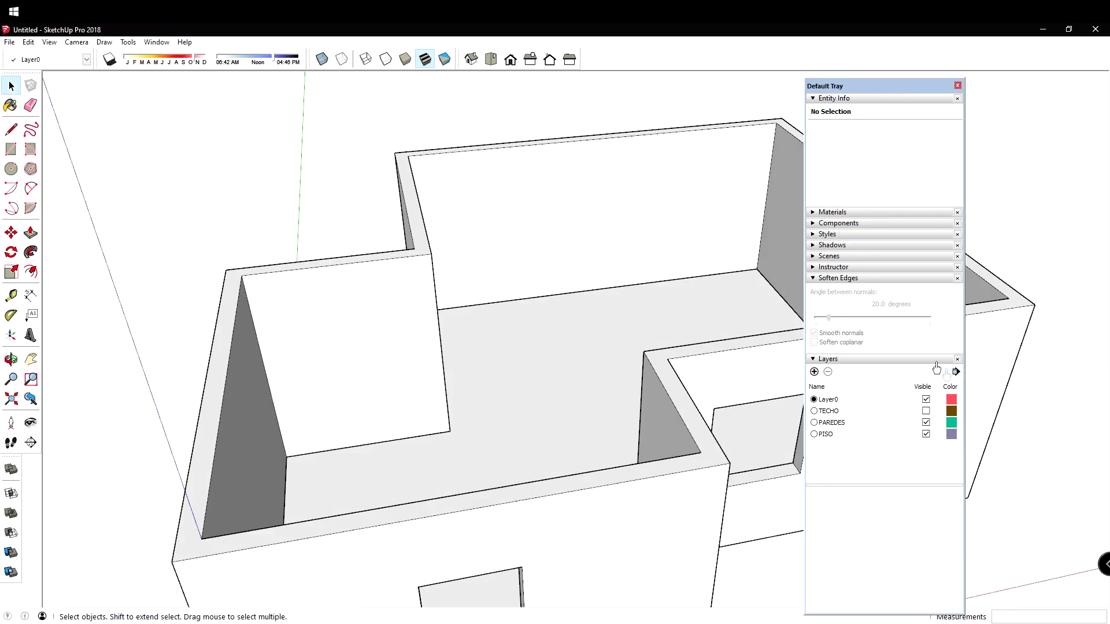
# Select all layers in the list at once, then clear the layer selection and deselect the walls
pyautogui.click(957, 374)
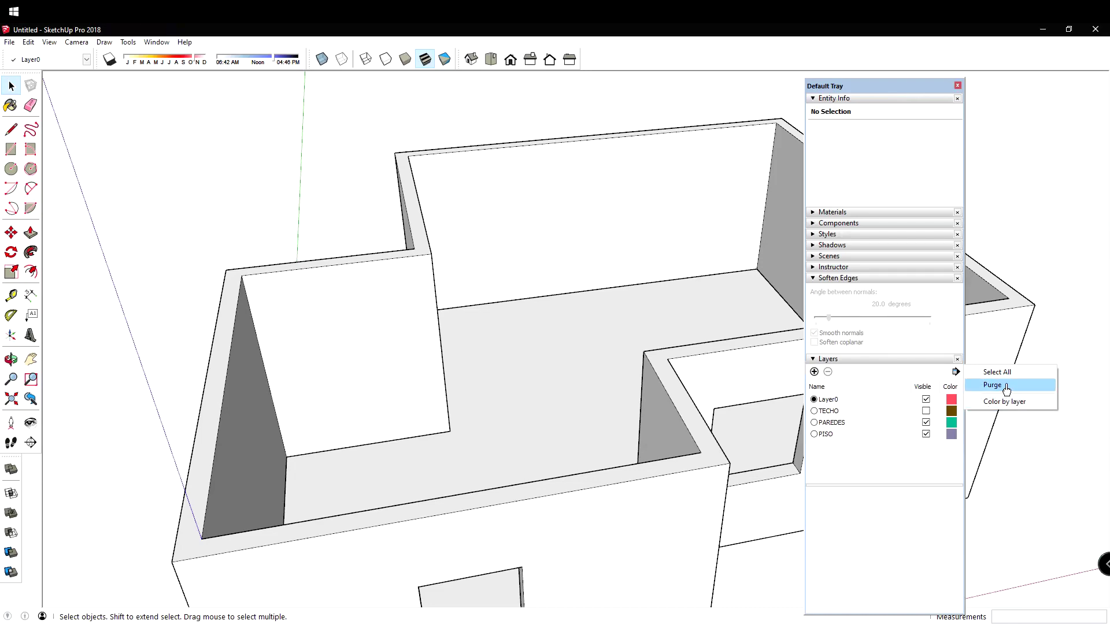
pyautogui.click(996, 377)
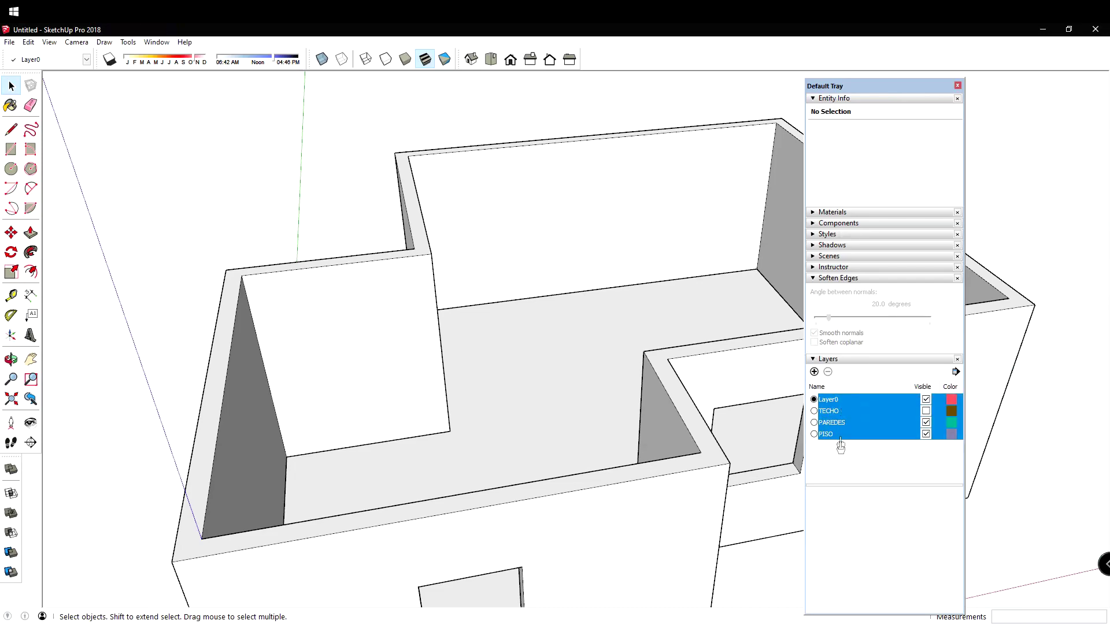
pyautogui.moveTo(756, 414); pyautogui.dragTo(568, 375, button='middle')
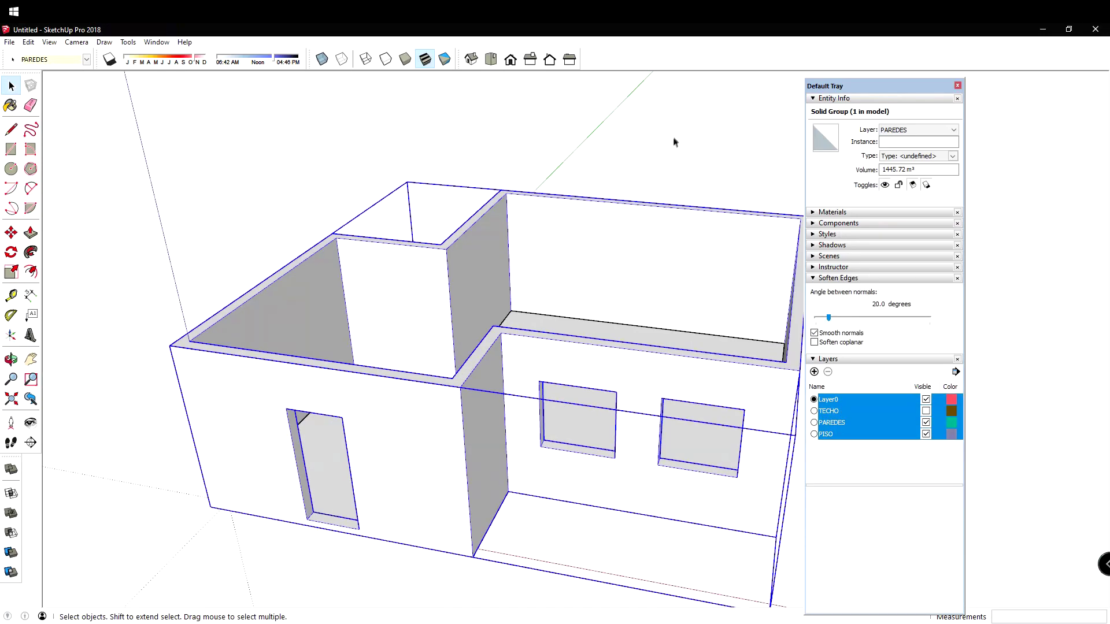
pyautogui.click(674, 139)
pyautogui.moveTo(590, 404); pyautogui.dragTo(518, 442, button='middle')
pyautogui.scroll(-3, 529, 342)
pyautogui.scroll(3, 620, 425)
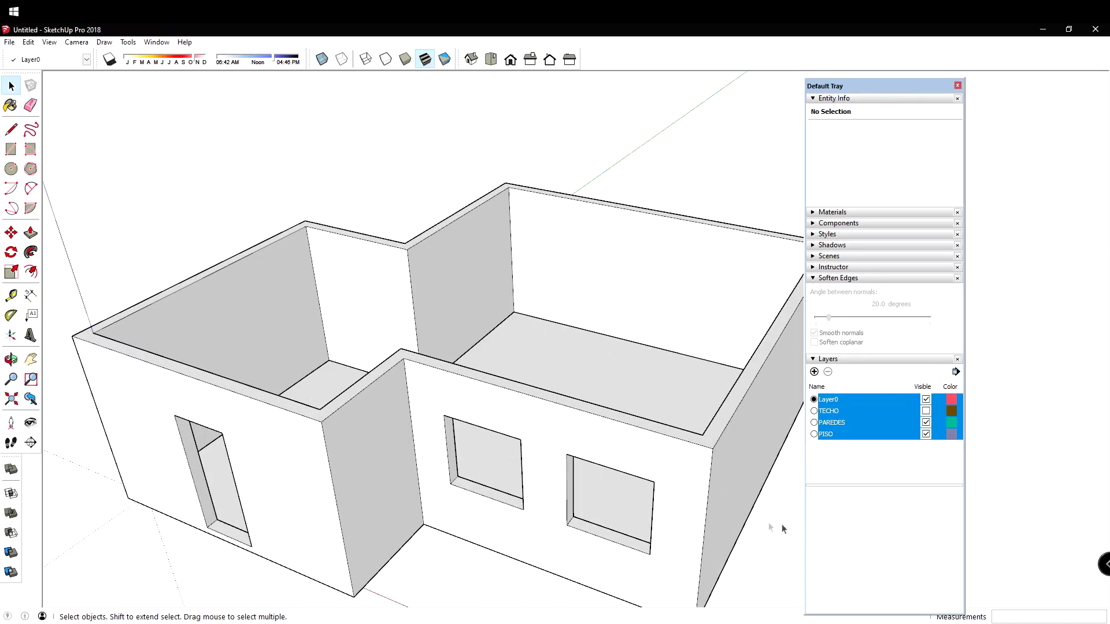
pyautogui.click(867, 477)
pyautogui.moveTo(617, 379); pyautogui.dragTo(555, 396, button='middle')
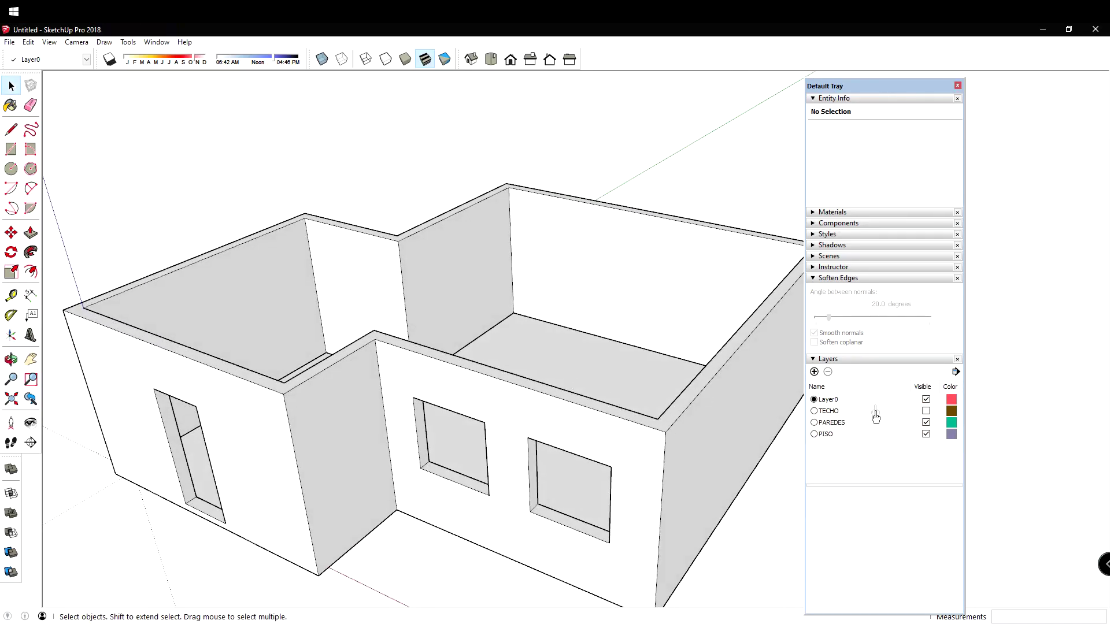
# Make the TECHO layer visible again and inspect the roofed building with nothing selected
pyautogui.click(926, 410)
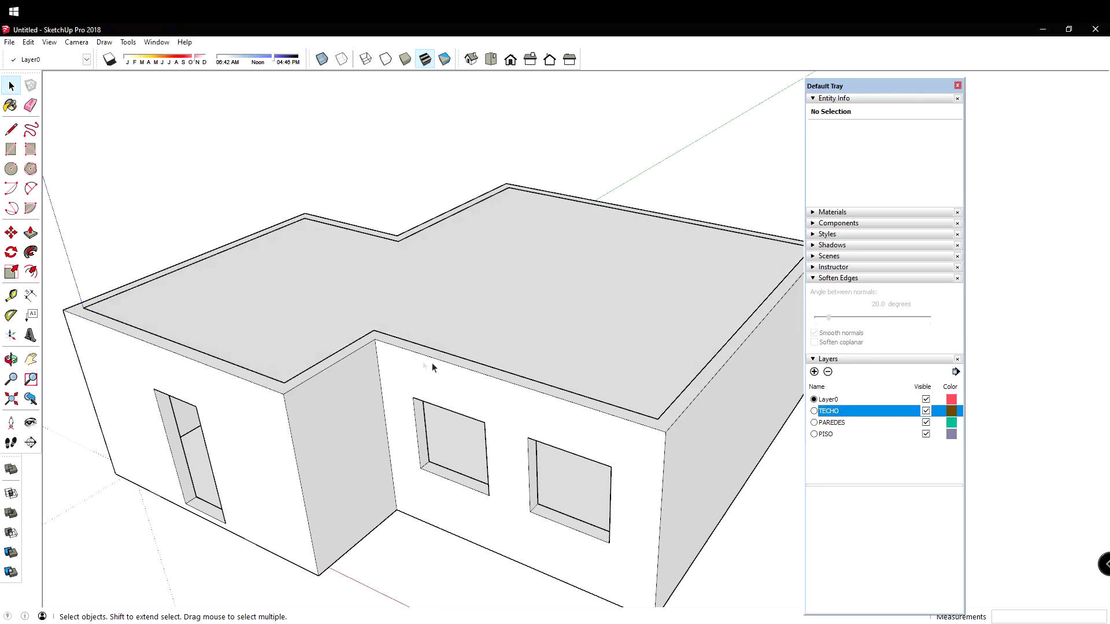
pyautogui.scroll(-3, 592, 334)
pyautogui.click(593, 327)
pyautogui.moveTo(575, 307); pyautogui.dragTo(477, 301, button='middle')
pyautogui.scroll(2, 535, 456)
pyautogui.moveTo(477, 474); pyautogui.dragTo(519, 492, button='middle')
pyautogui.click(504, 535)
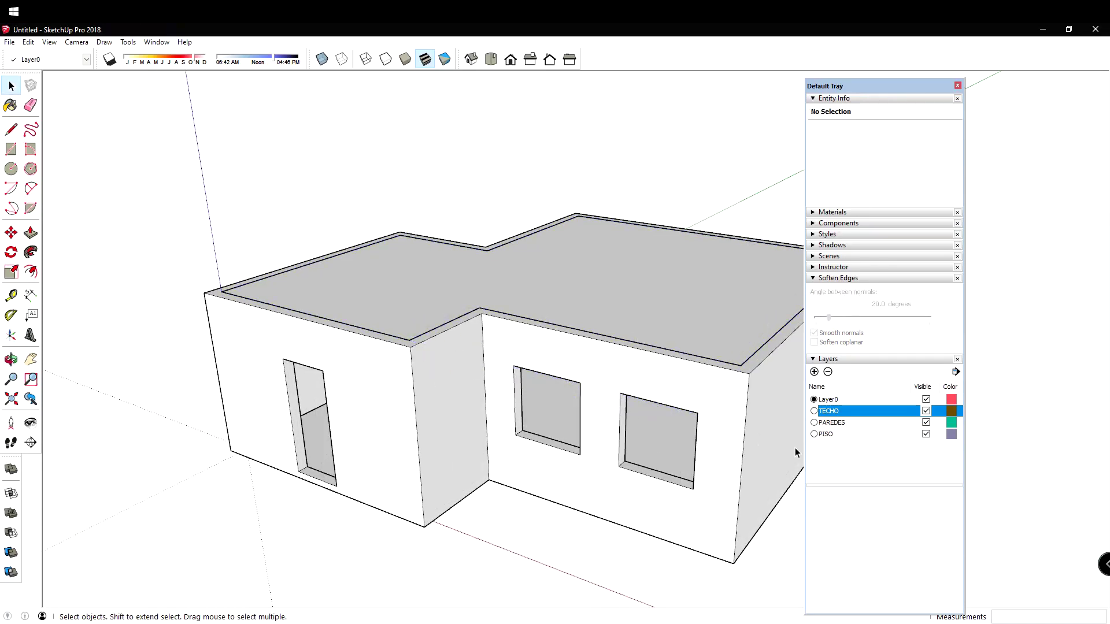
pyautogui.moveTo(581, 432); pyautogui.dragTo(669, 450, button='middle')
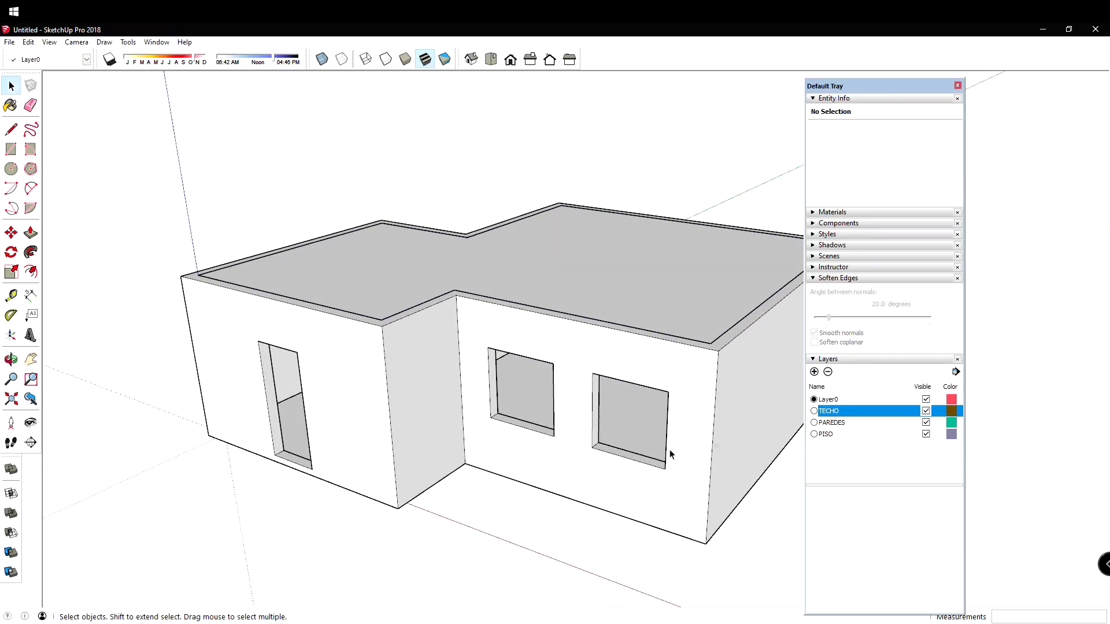
# Switch the current layer to PAREDES and back to Layer0
pyautogui.doubleClick(831, 411)
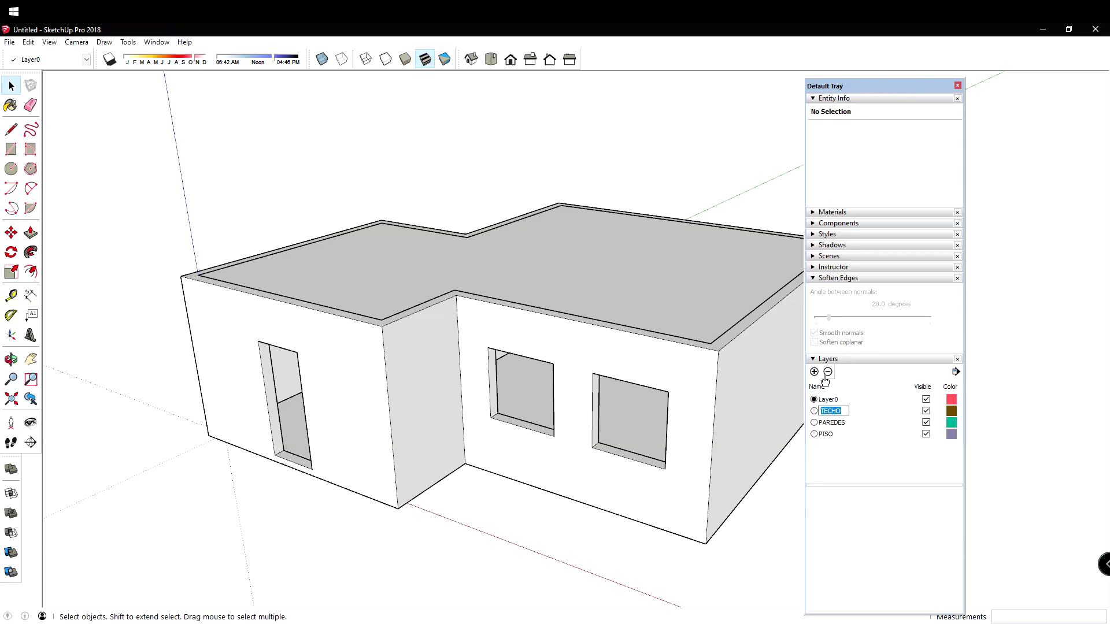
pyautogui.click(814, 422)
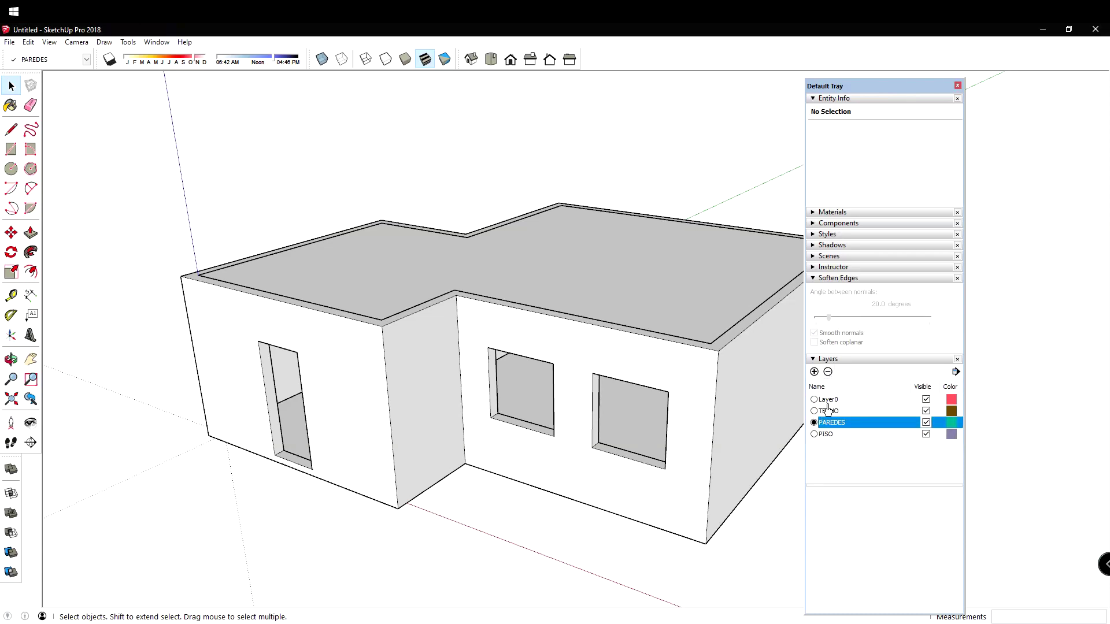
pyautogui.click(819, 411)
pyautogui.click(815, 400)
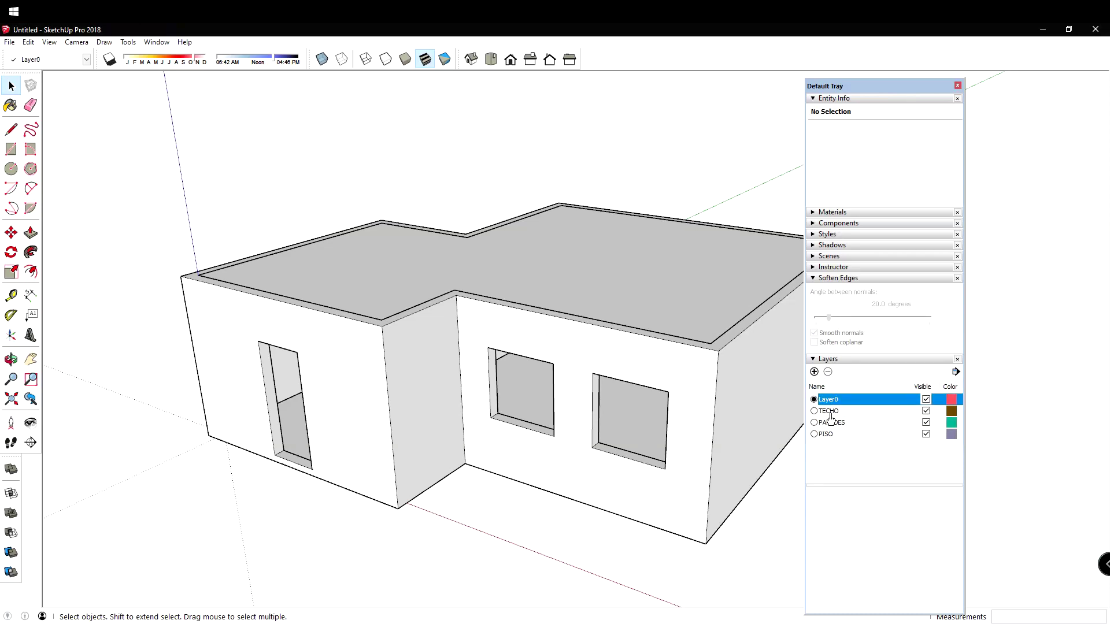
# Start deleting the TECHO layer, review the options for handling its contents, and cancel the deletion
pyautogui.click(832, 412)
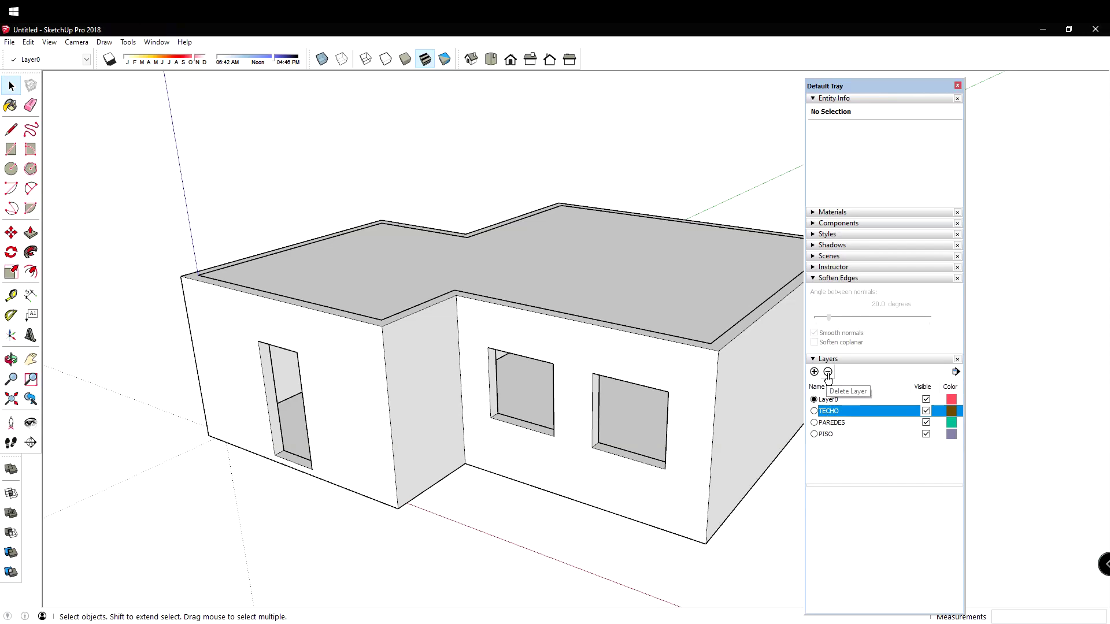
pyautogui.click(828, 372)
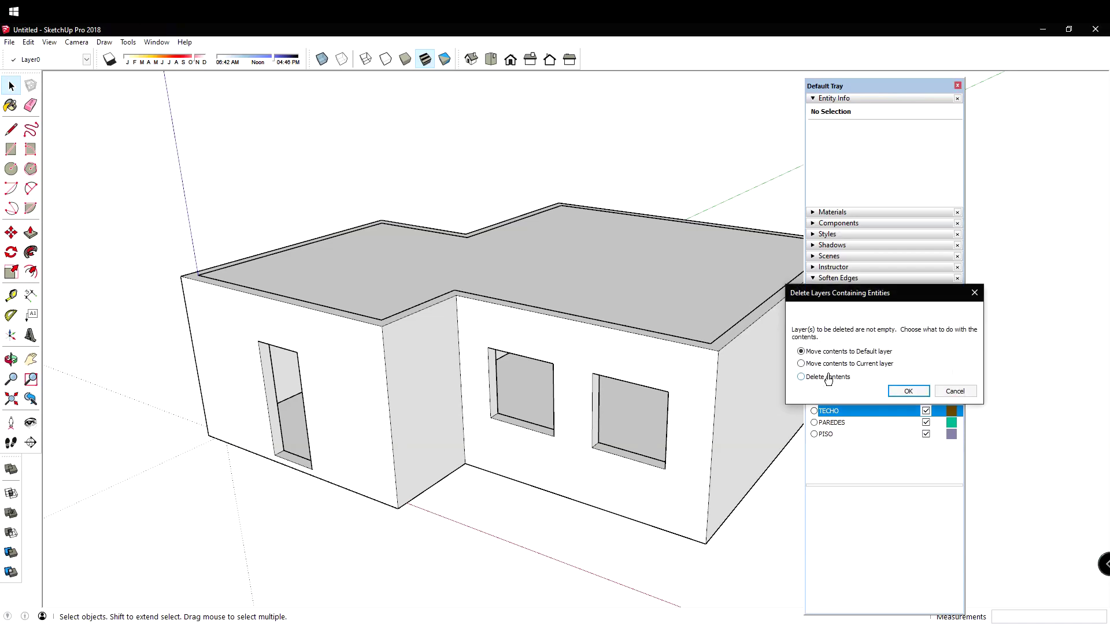
pyautogui.moveTo(871, 294); pyautogui.dragTo(477, 346)
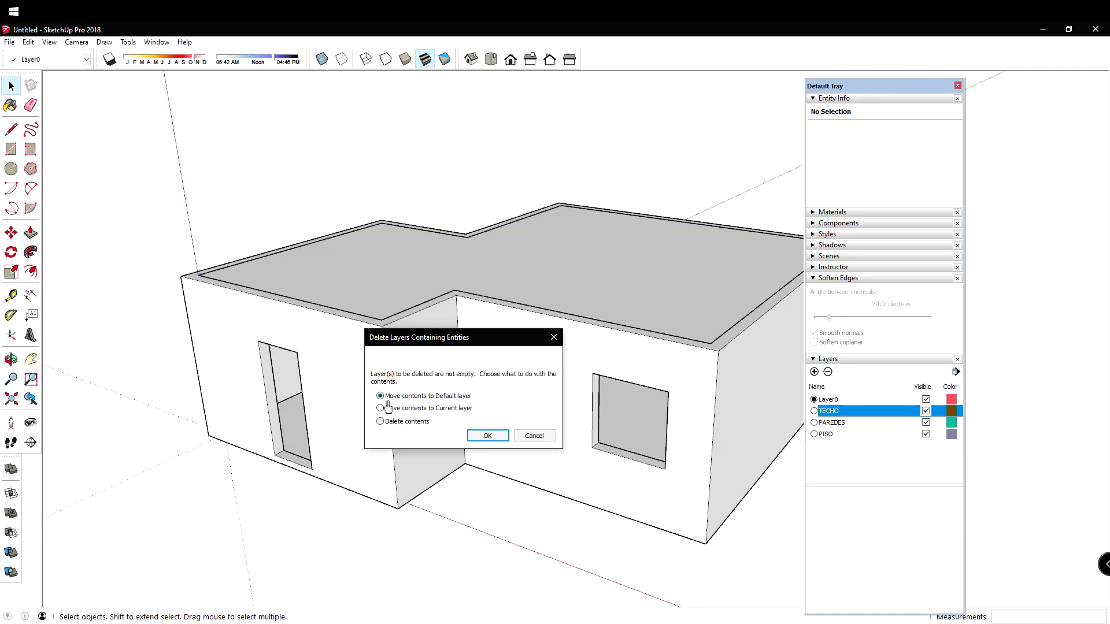
pyautogui.moveTo(474, 343); pyautogui.dragTo(494, 270)
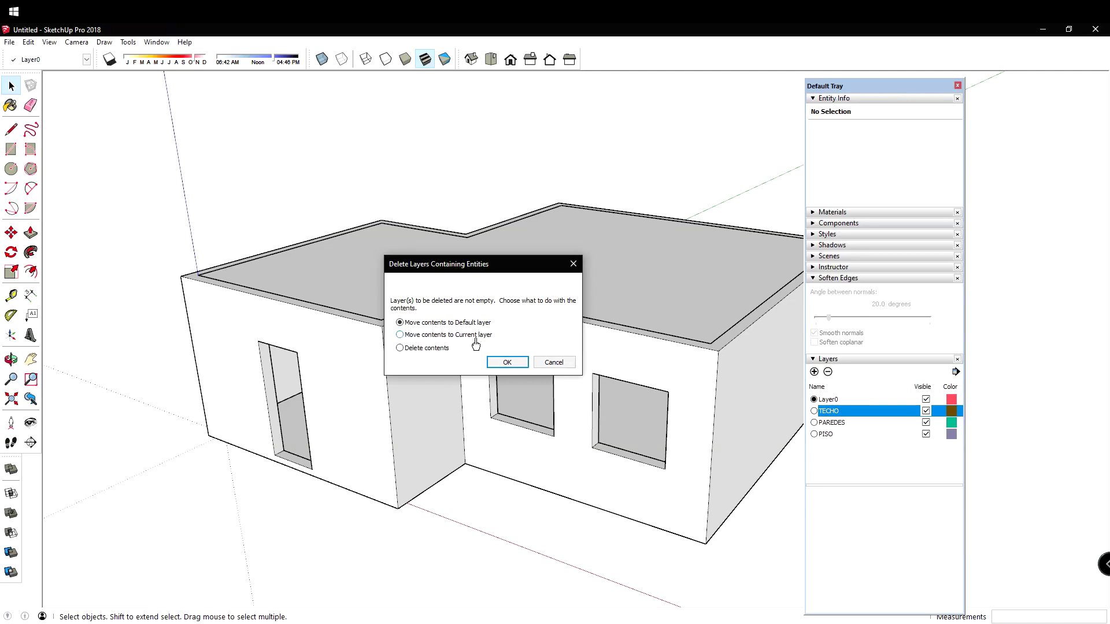
pyautogui.click(573, 263)
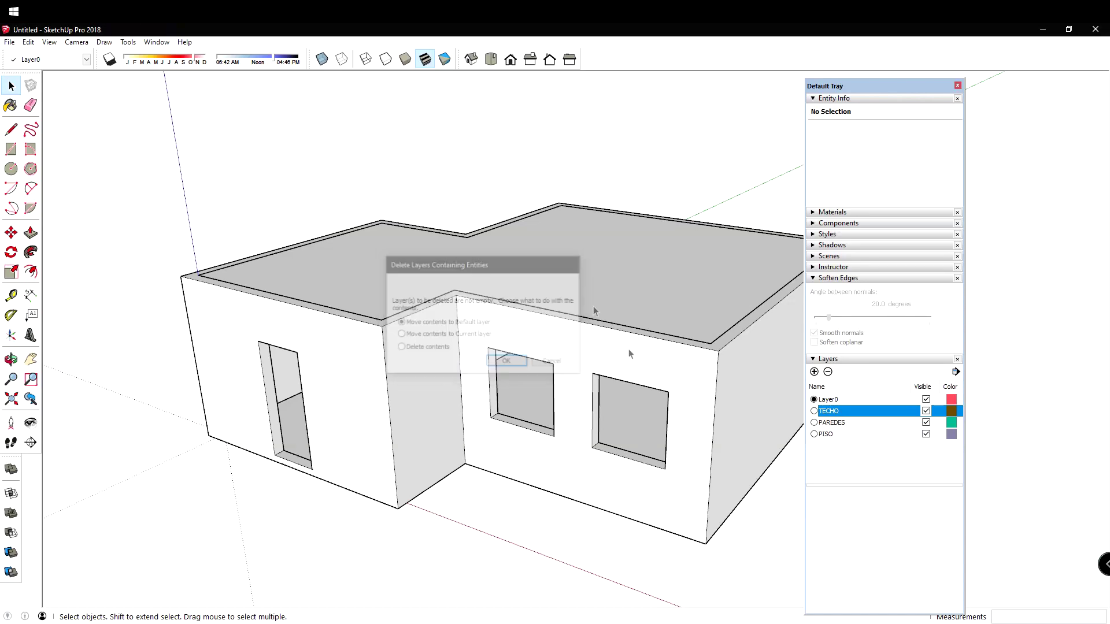
# Switch the current layer back and forth between PAREDES and TECHO, leaving PAREDES as the current layer
pyautogui.click(814, 423)
pyautogui.click(812, 436)
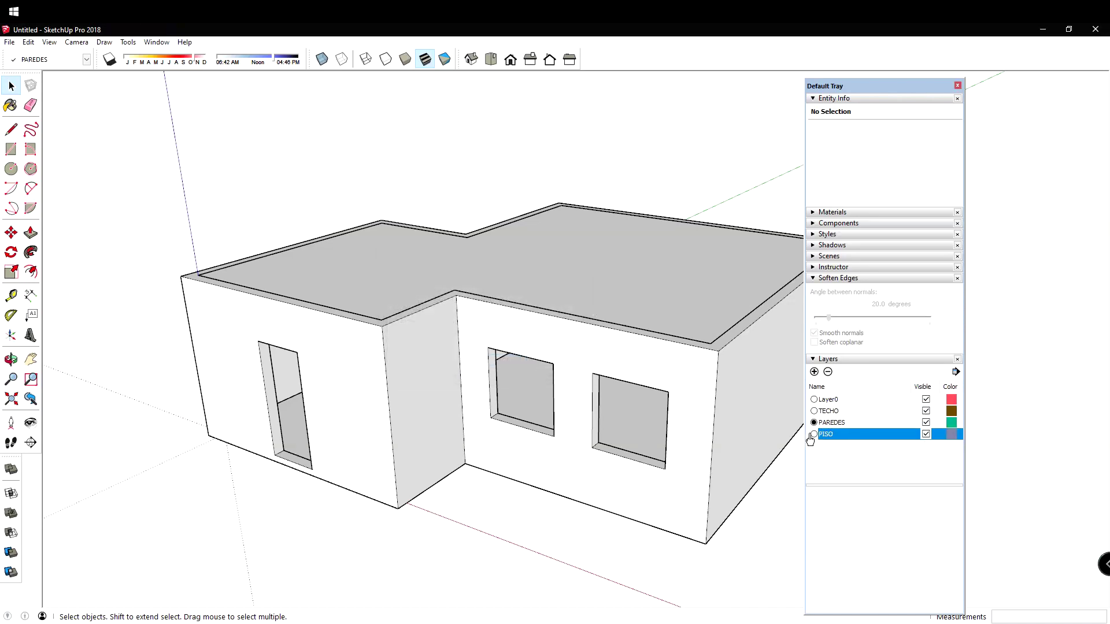
pyautogui.click(815, 412)
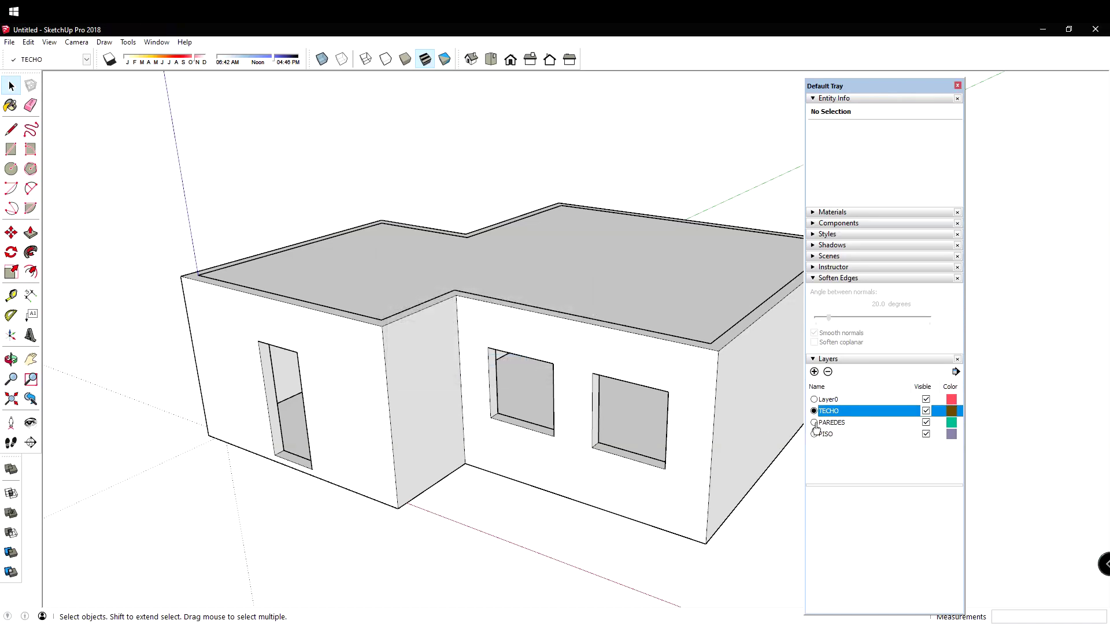
pyautogui.click(816, 424)
pyautogui.click(814, 411)
pyautogui.click(815, 424)
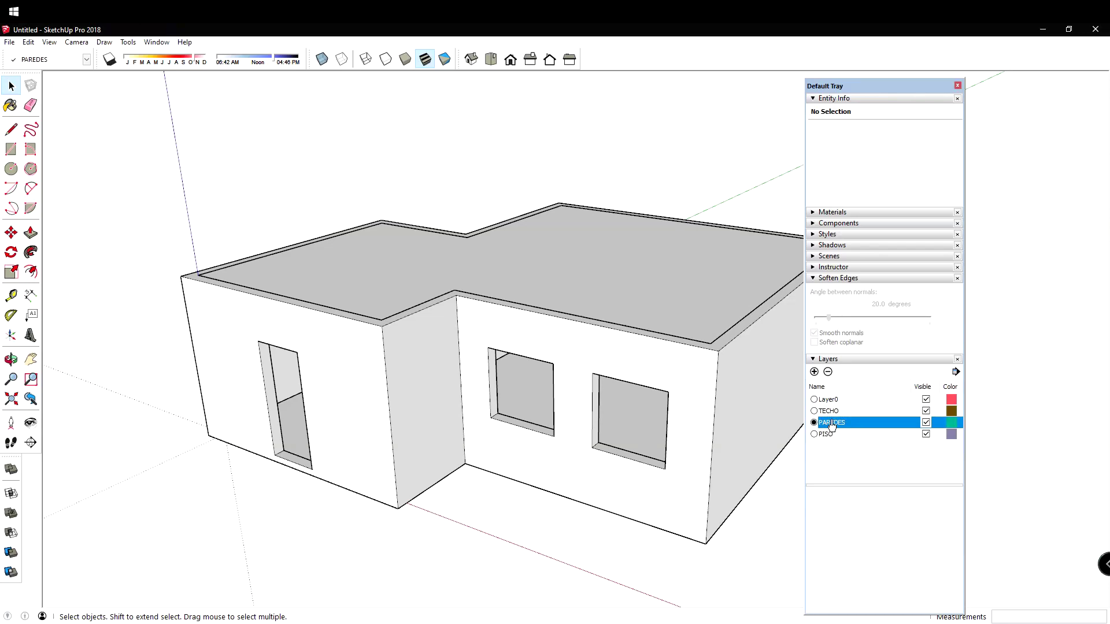
# Delete the TECHO layer from the layer list, choosing to delete its contents as well
pyautogui.click(829, 412)
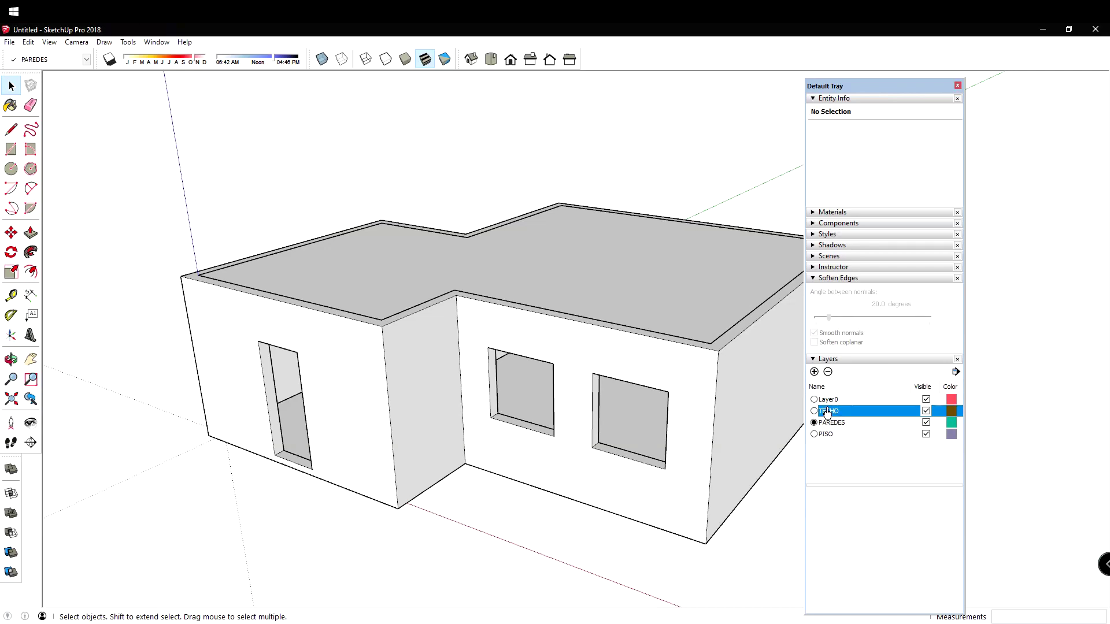
pyautogui.click(828, 362)
pyautogui.click(828, 360)
pyautogui.click(829, 411)
pyautogui.click(828, 372)
pyautogui.moveTo(802, 296); pyautogui.dragTo(594, 249)
pyautogui.click(559, 317)
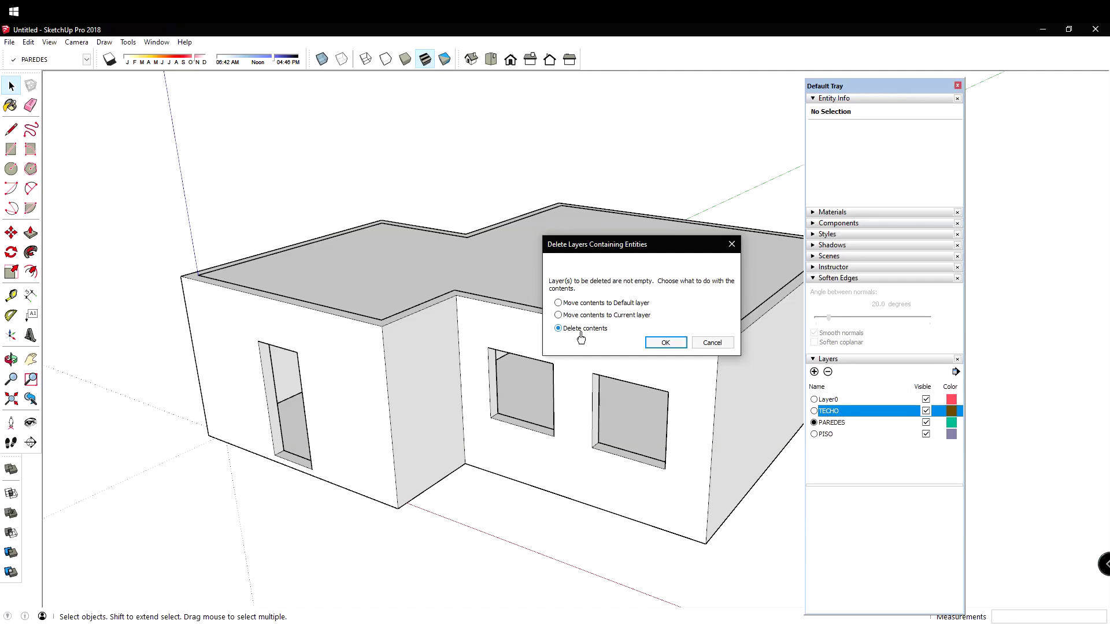
pyautogui.moveTo(633, 247); pyautogui.dragTo(581, 226)
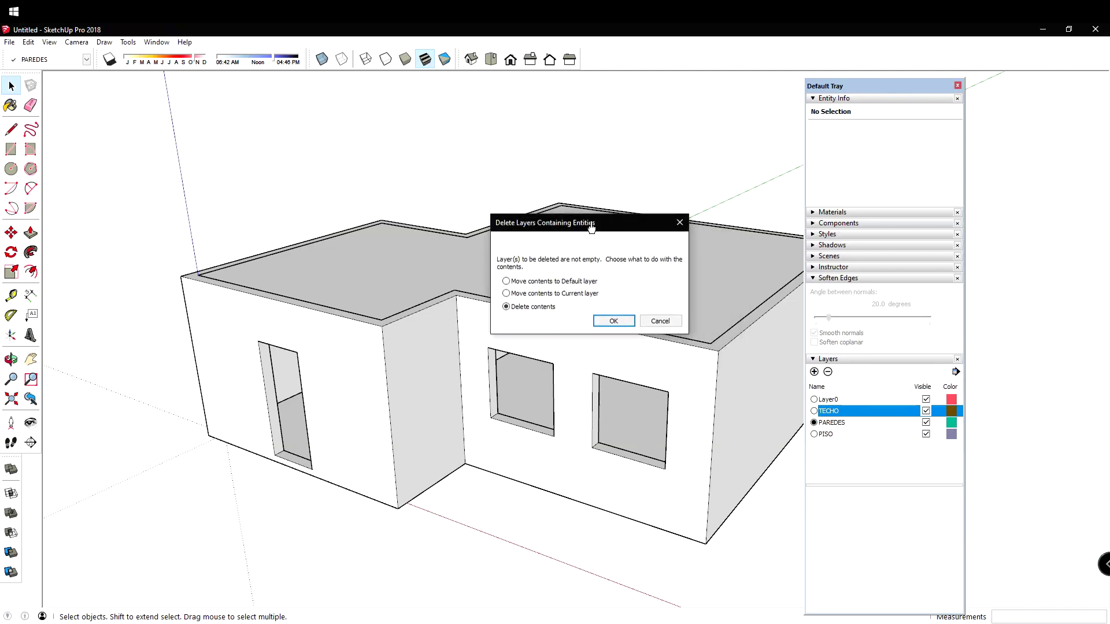
pyautogui.click(614, 321)
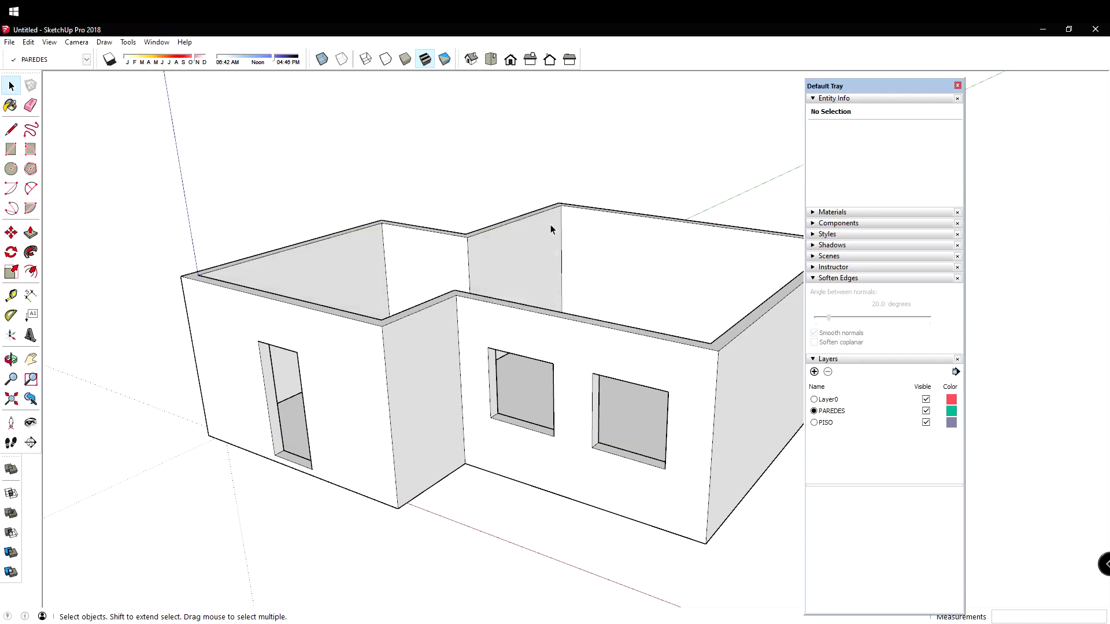
# Inspect the building from above and undo the deletion of the TECHO layer and its contents
pyautogui.moveTo(550, 225); pyautogui.dragTo(530, 375, button='middle')
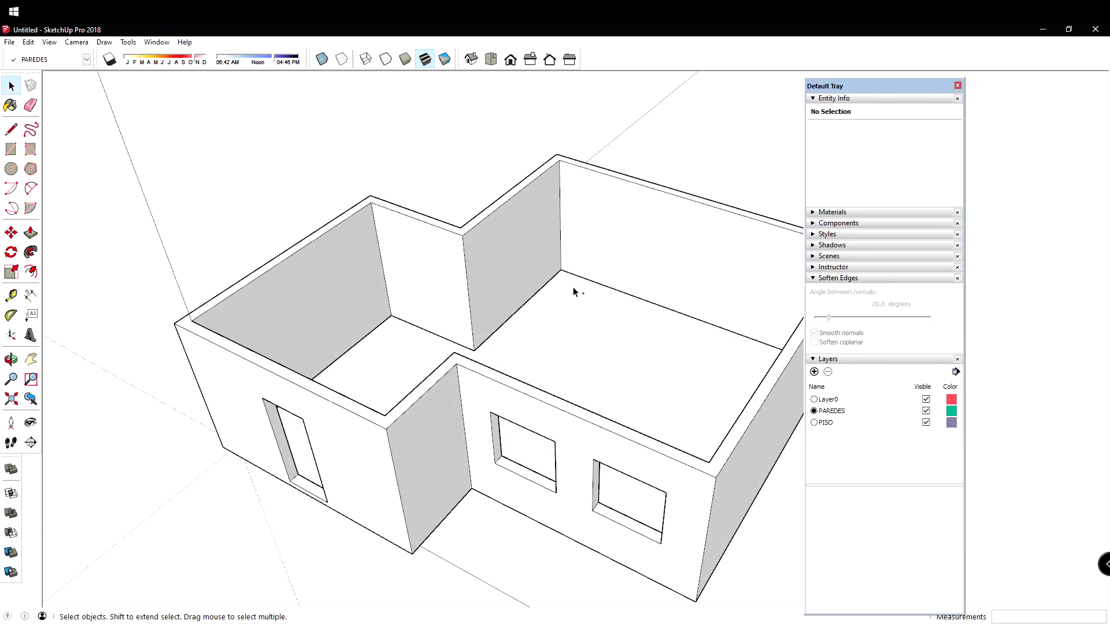
pyautogui.hotkey('ctrl', 'z')
pyautogui.moveTo(562, 404); pyautogui.dragTo(647, 362, button='middle')
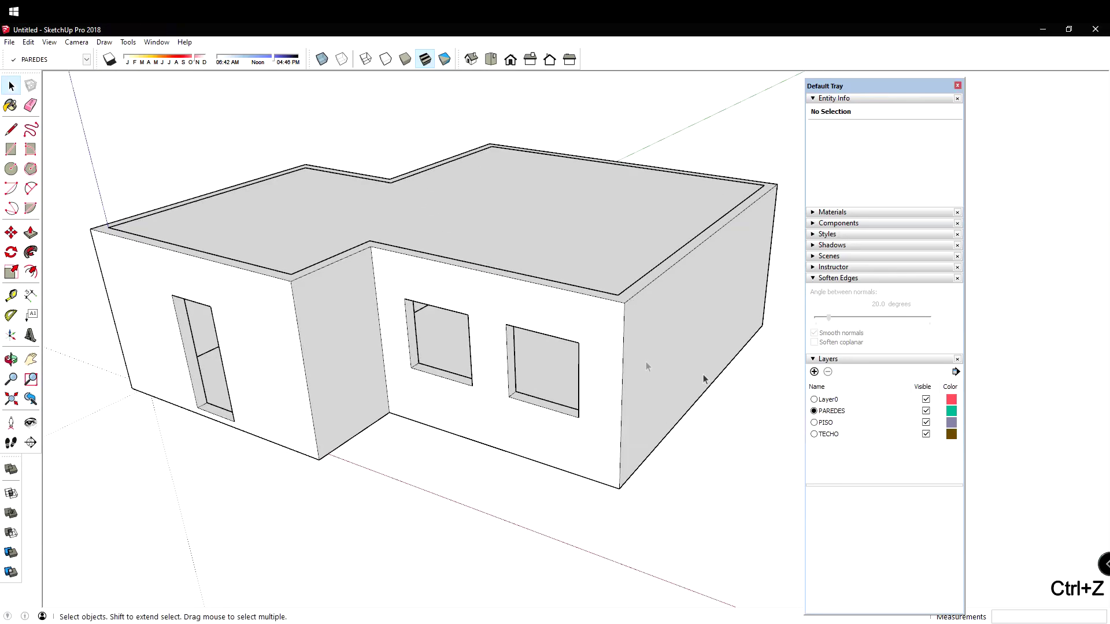
# Delete the TECHO layer while moving its contents to the current layer, and select the roof to check its assigned layer
pyautogui.click(831, 438)
pyautogui.click(828, 372)
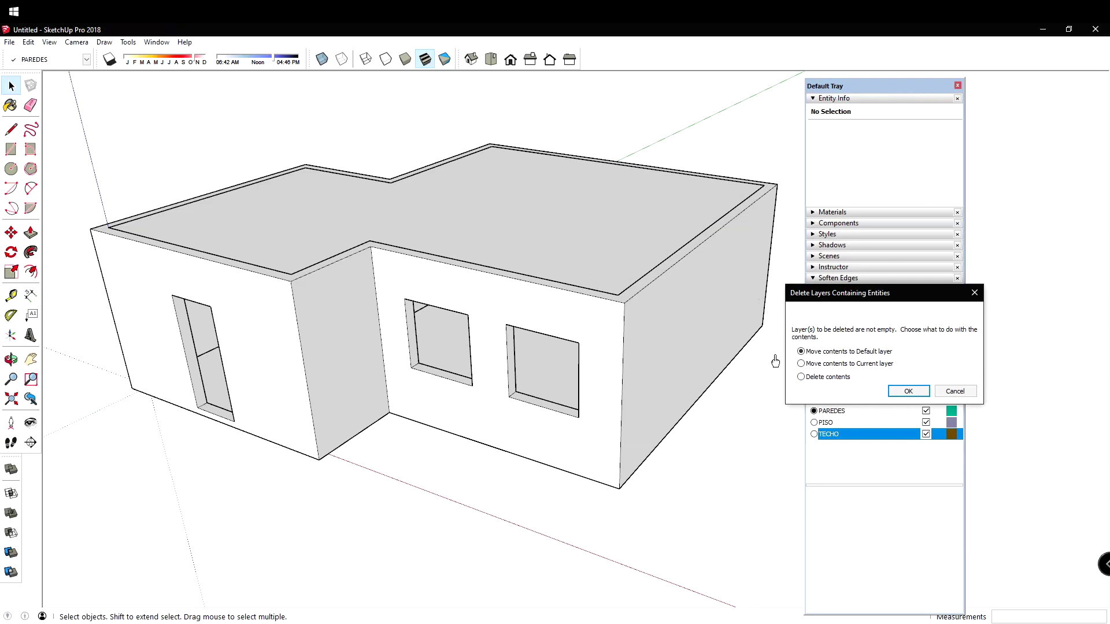
pyautogui.moveTo(838, 293); pyautogui.dragTo(408, 183)
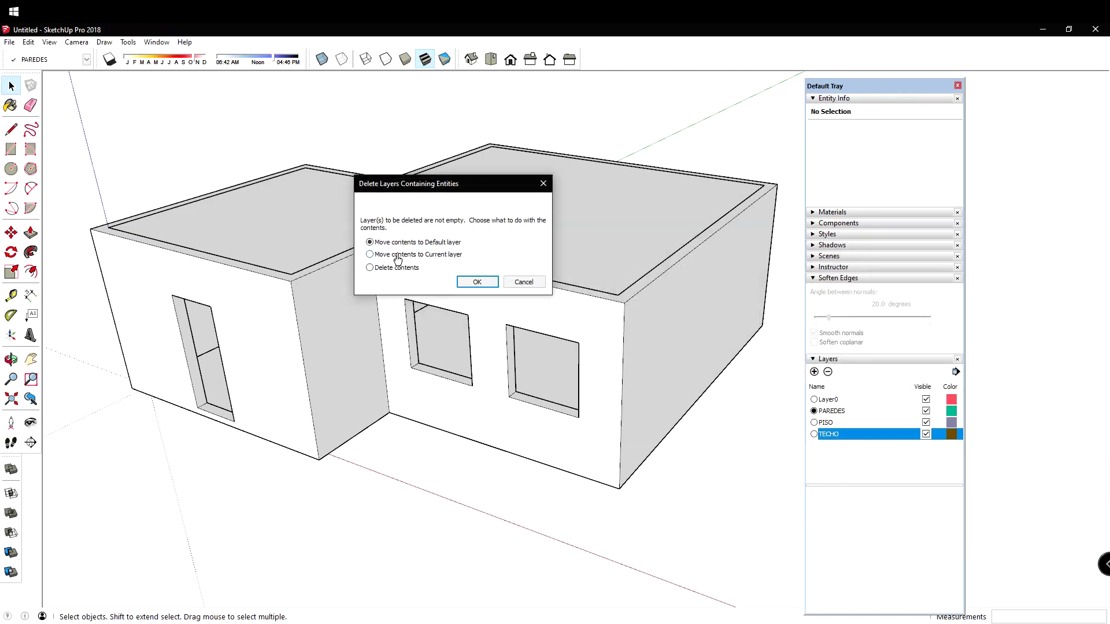
pyautogui.click(396, 257)
pyautogui.click(492, 288)
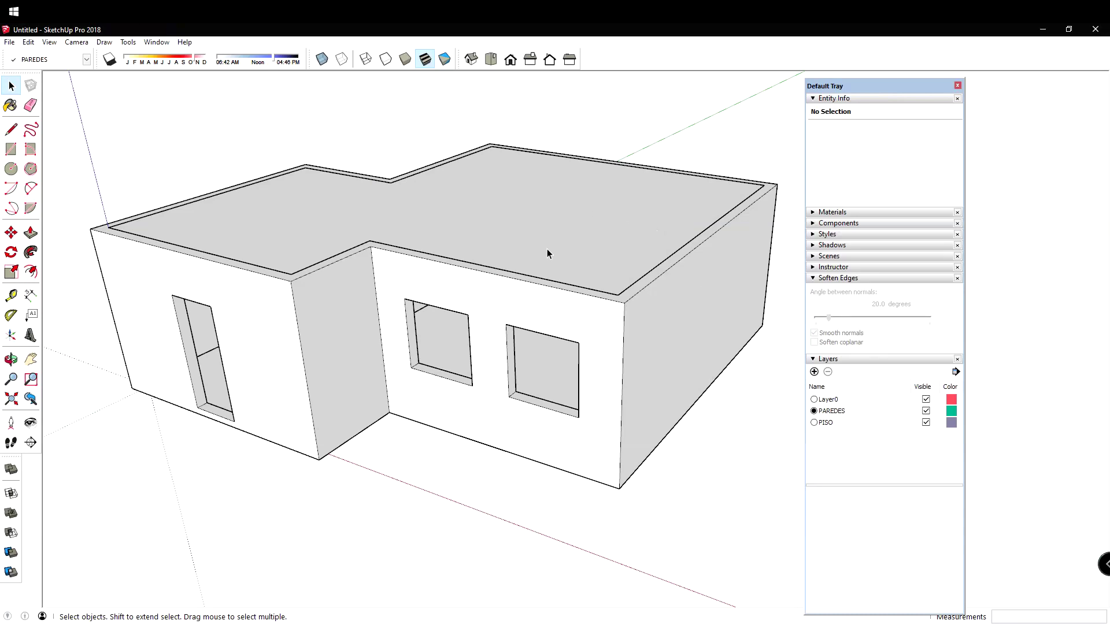
pyautogui.click(584, 220)
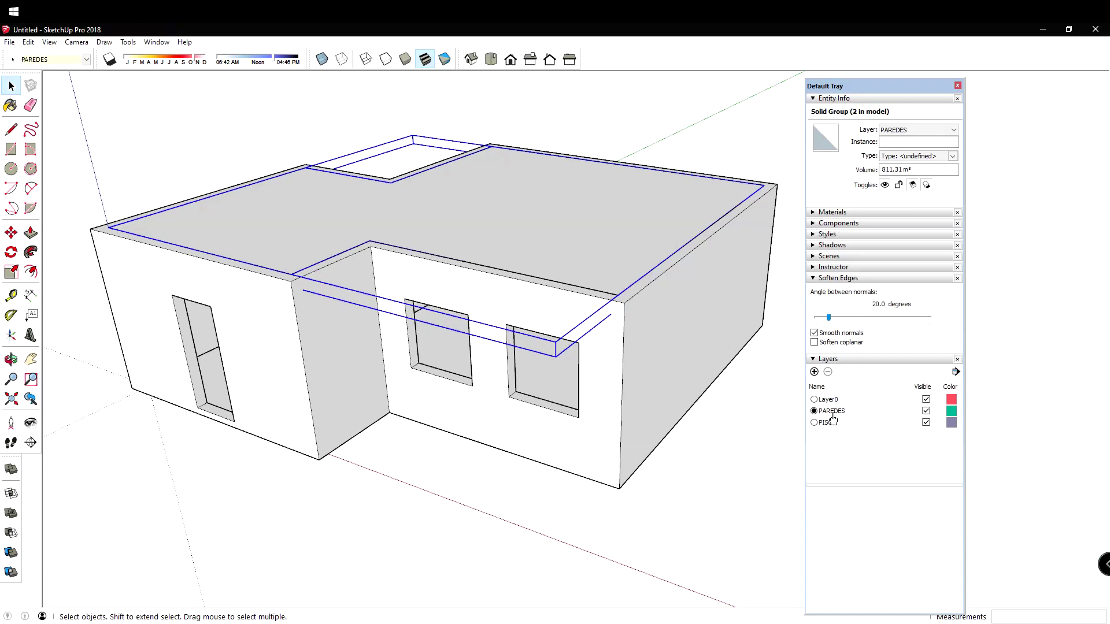
# Undo the TECHO layer's deletion and delete the layer again, moving its contents to the default layer
pyautogui.hotkey('ctrl', 'z')
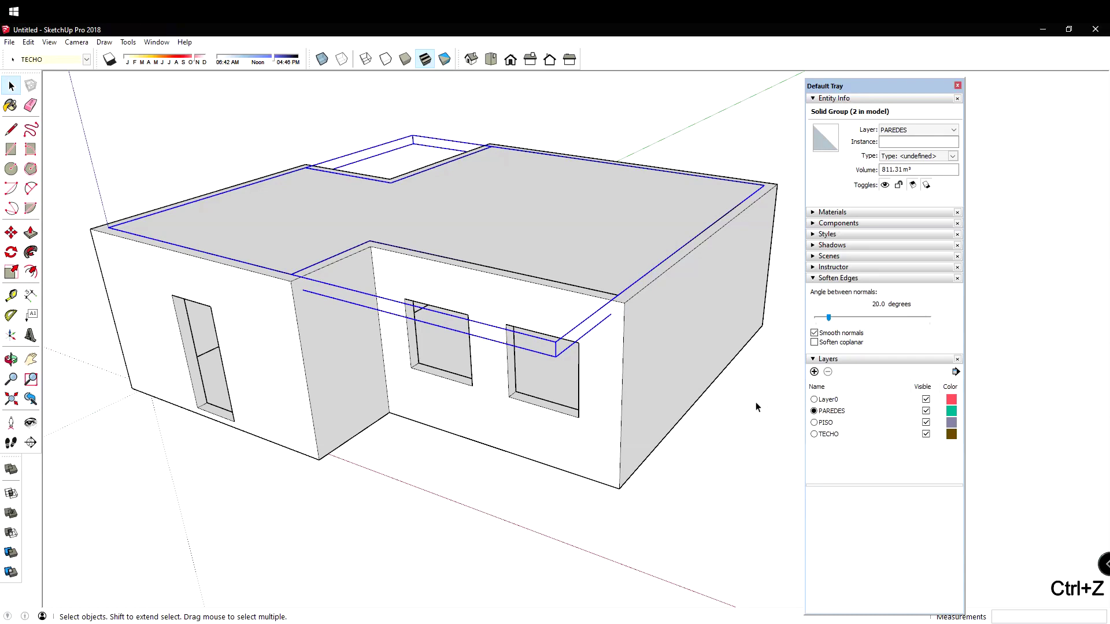
pyautogui.click(835, 435)
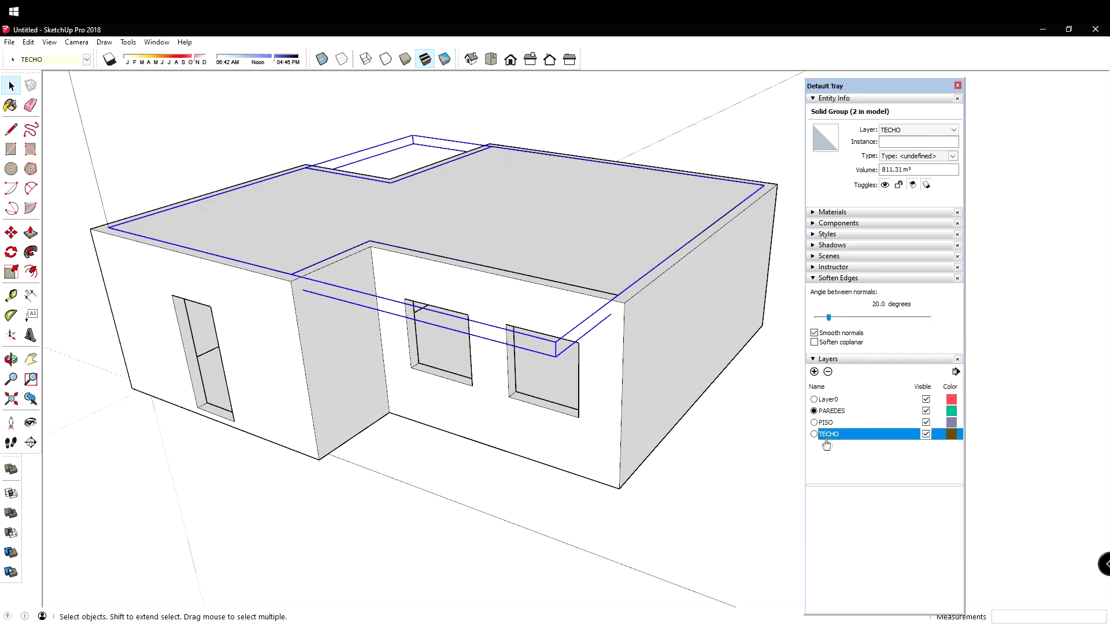
pyautogui.click(828, 373)
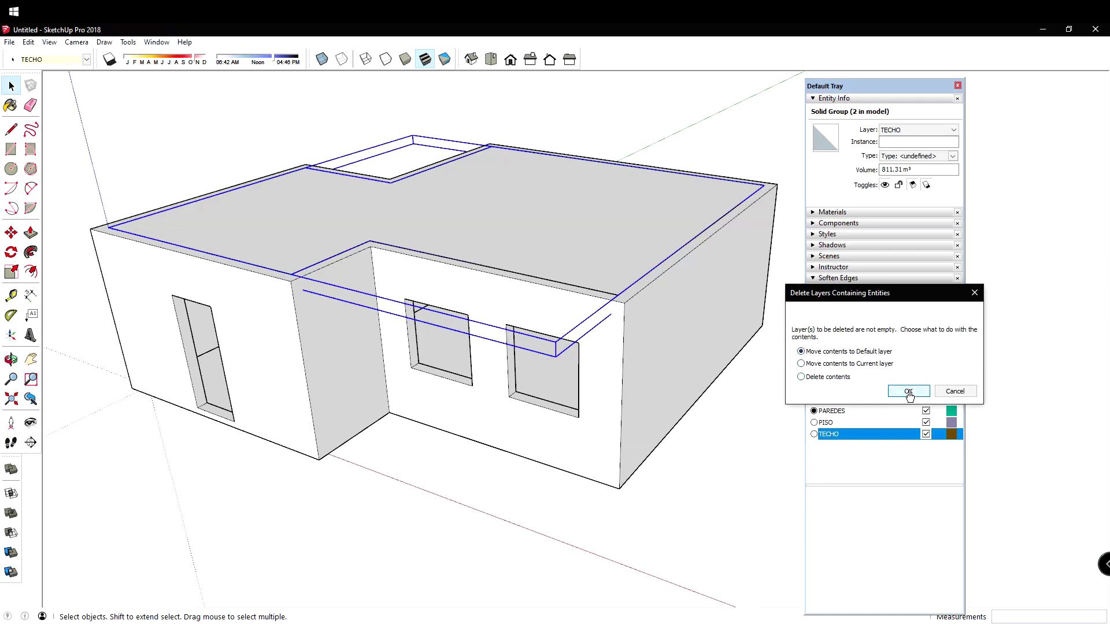
pyautogui.click(909, 392)
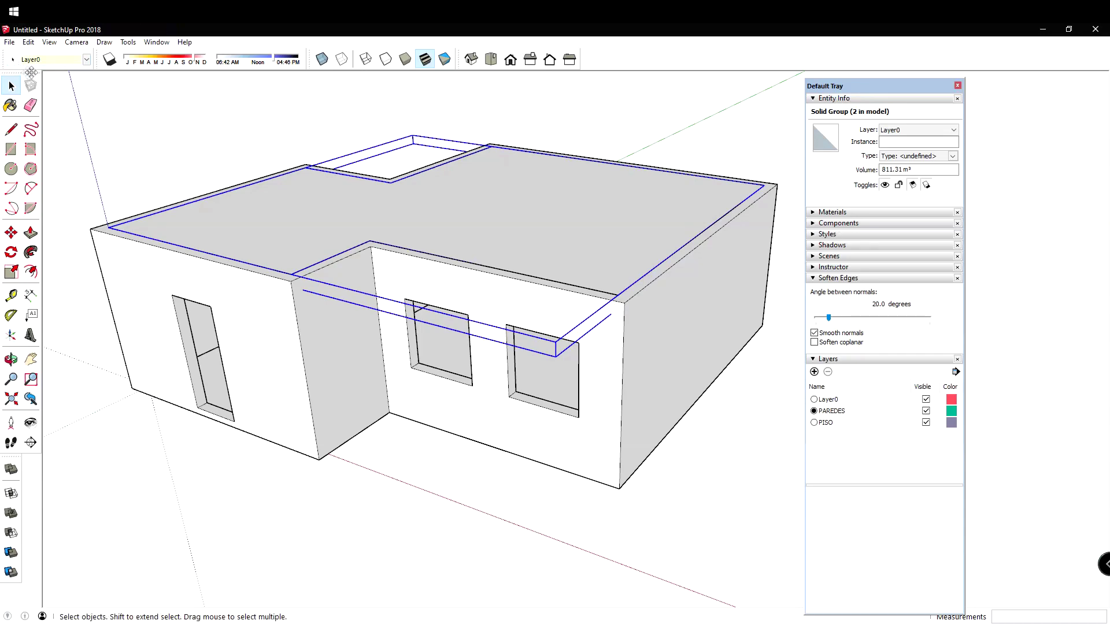
pyautogui.moveTo(588, 252); pyautogui.dragTo(570, 285, button='middle')
pyautogui.scroll(3, 567, 272)
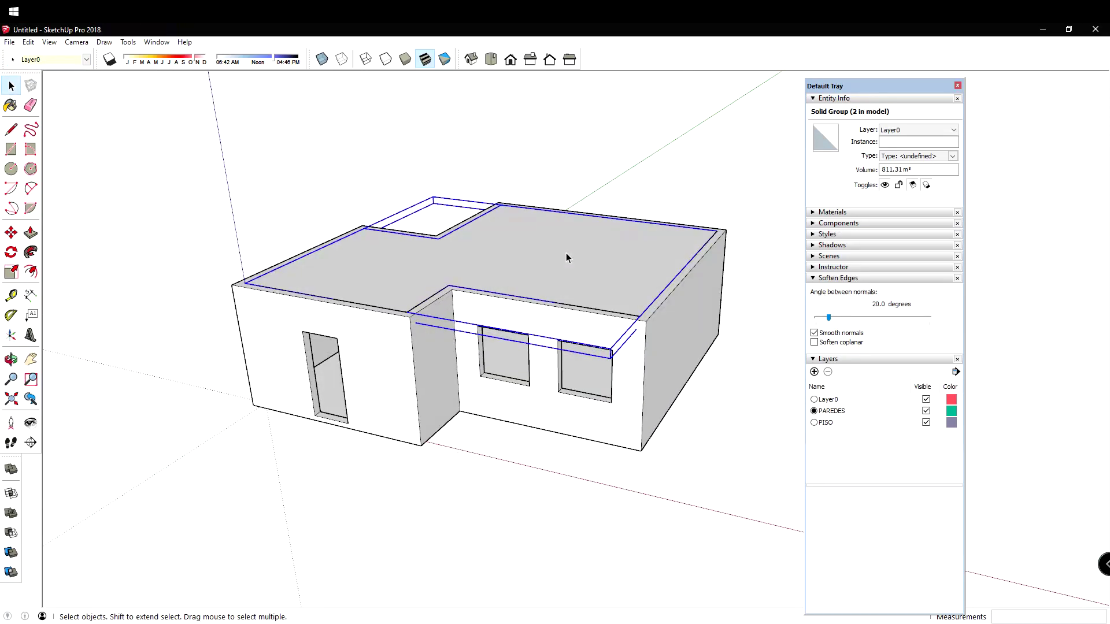